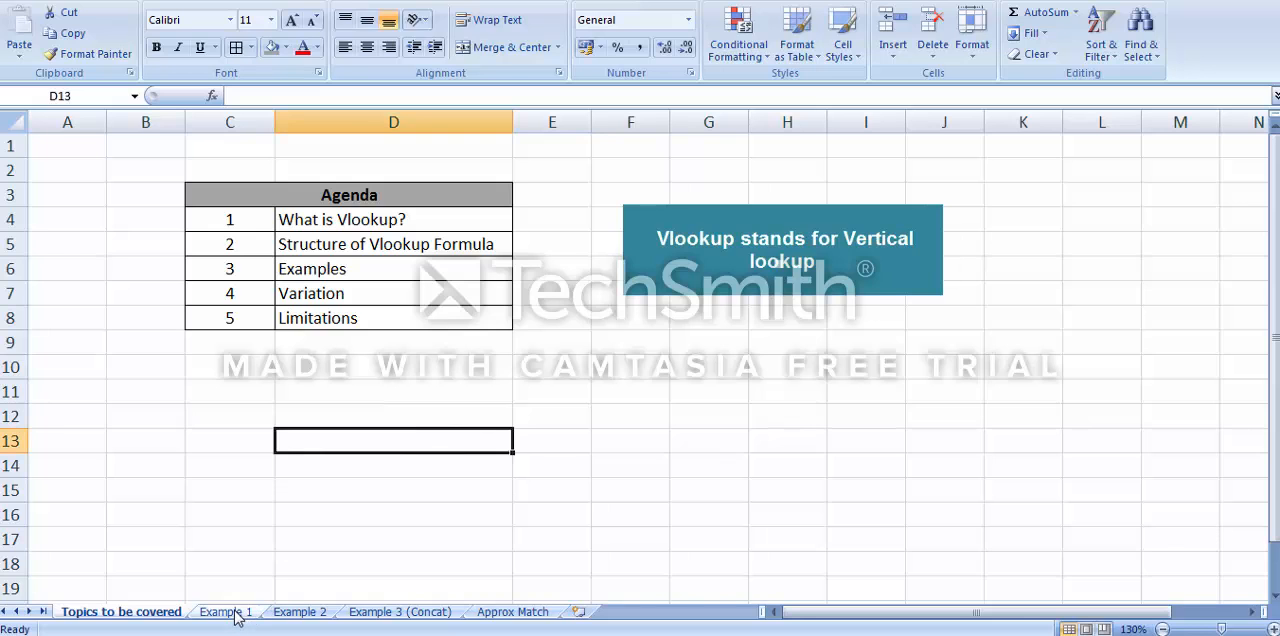
Enter the header text Column 1 in cell G6 and Column in cell H6
click(694, 264)
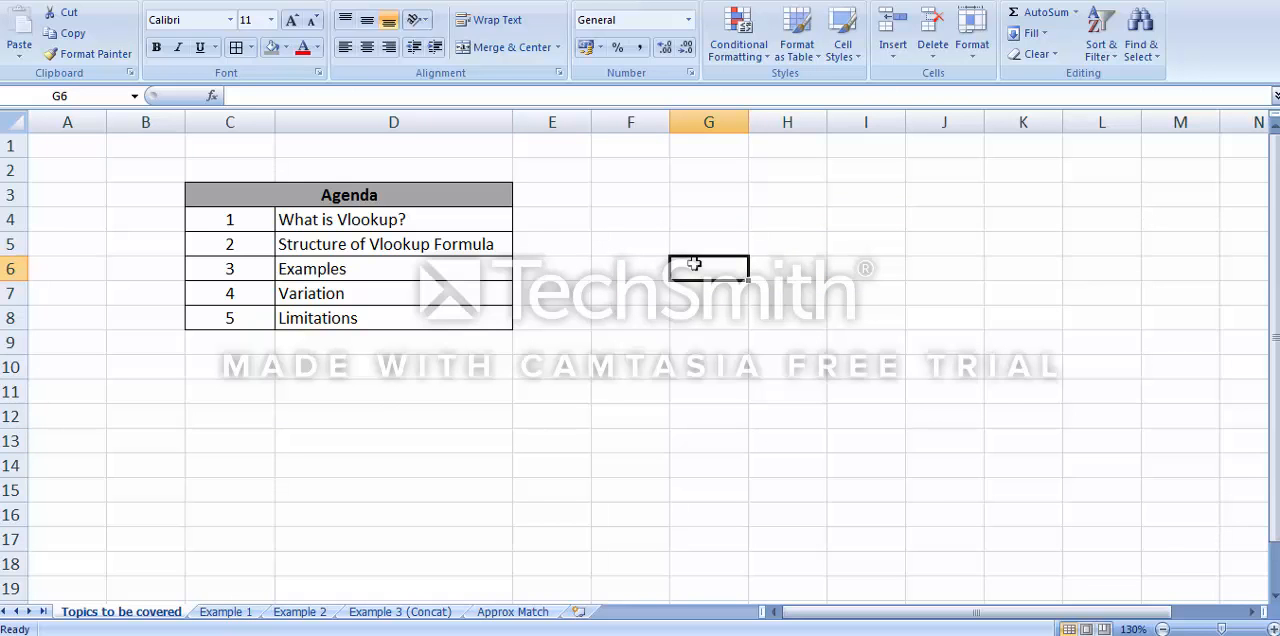
text(Column 1)
key(Return)
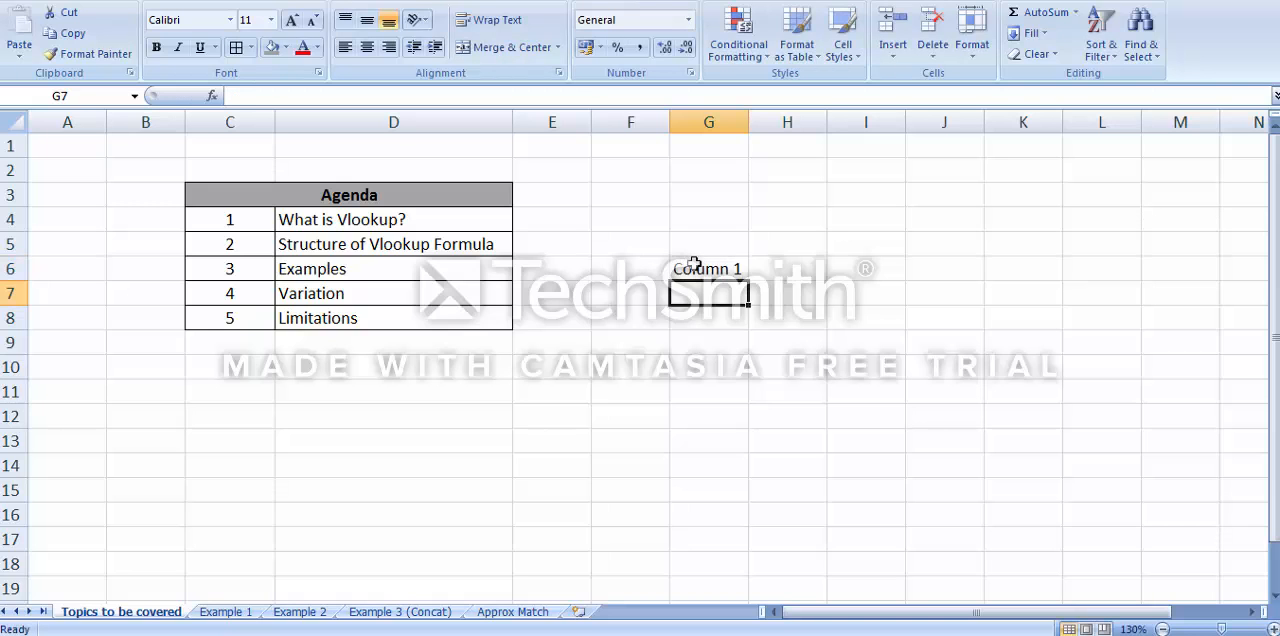
key(Up)
key(Right)
text(Column)
key(Return)
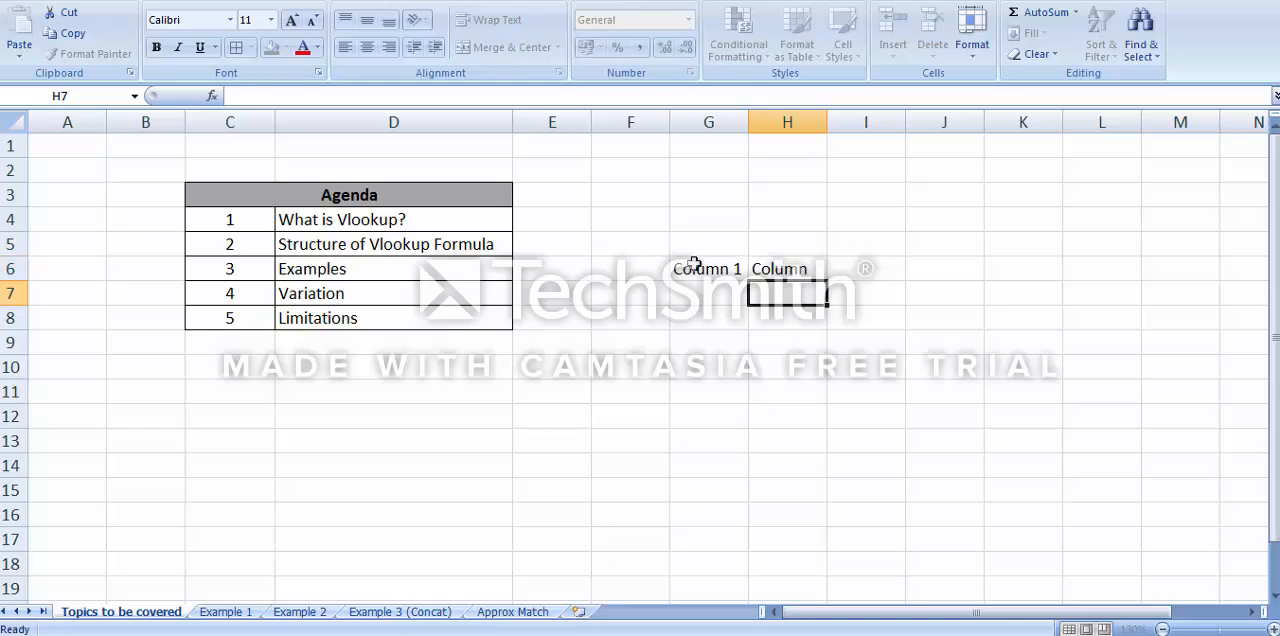
Fill cells G7 to G10 under Column 1 with the entries a, B, C and D
key(Left)
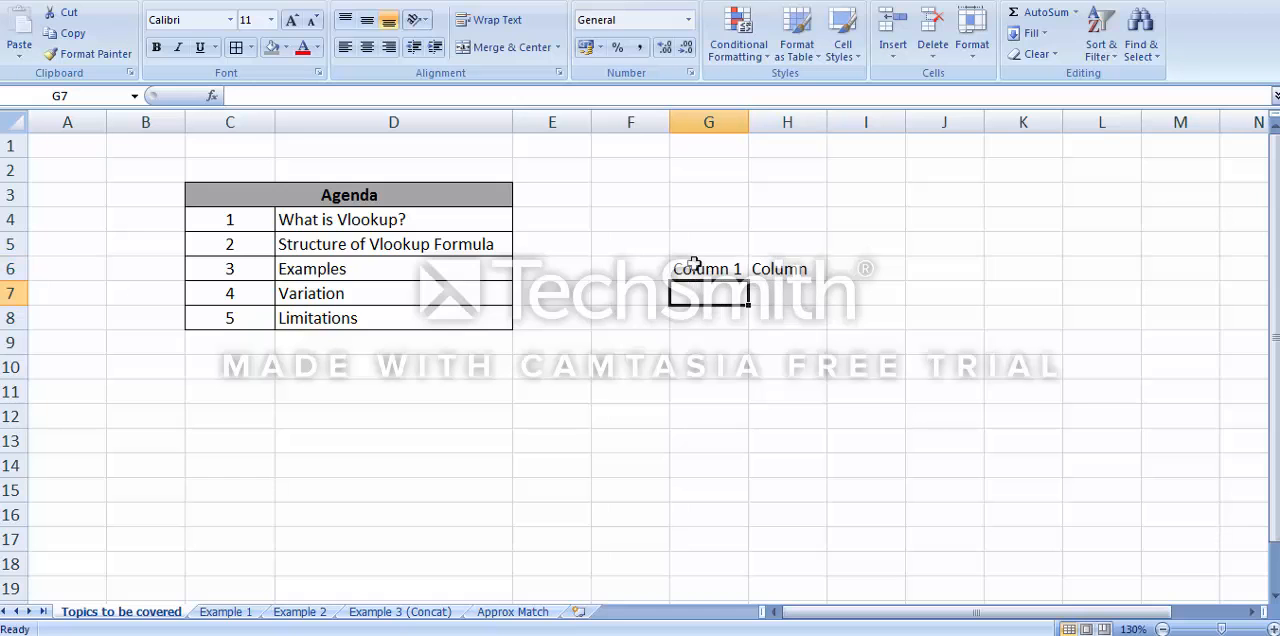
text(a)
key(Return)
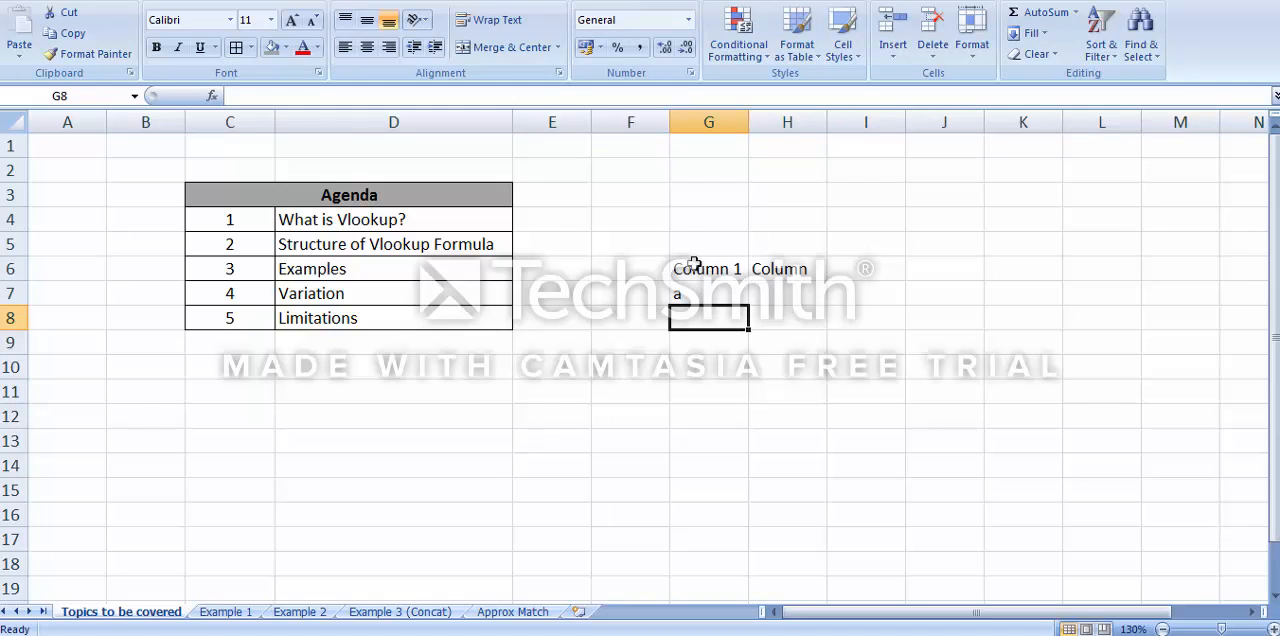
text(B)
key(Return)
text(Column 1)
key(Return)
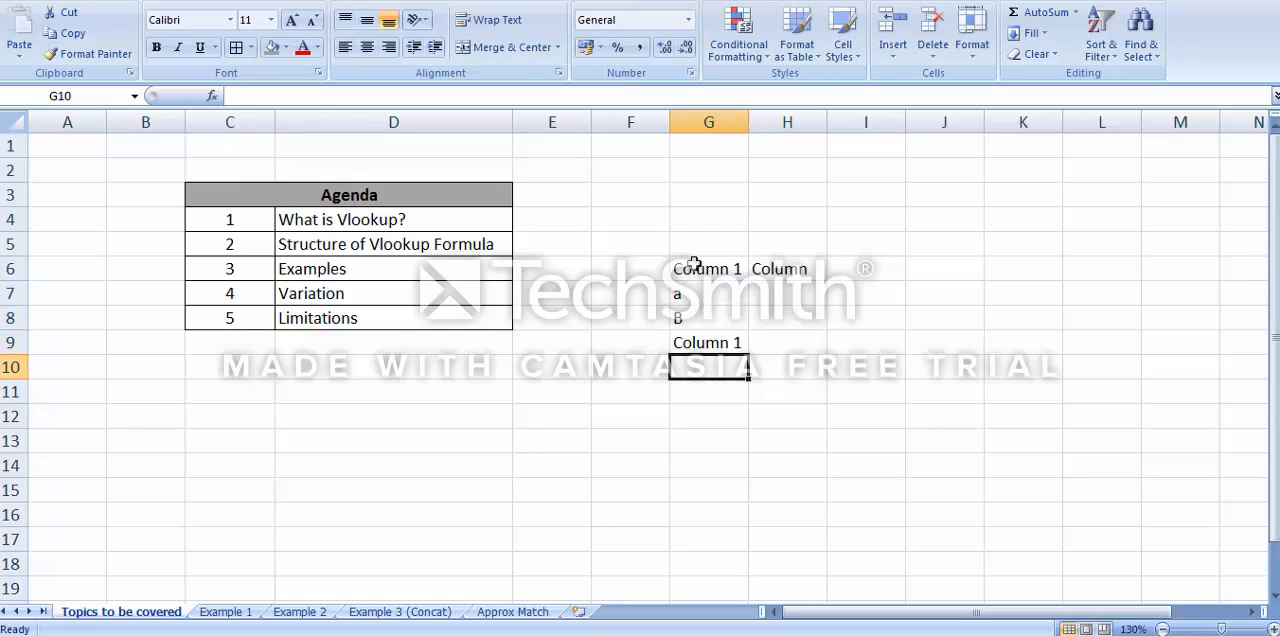
key(Up)
text(C)
key(BackSpace)
key(Return)
text(D)
key(Return)
Change the header in cell H6 to Column 2
key(Right)
key(Up)
key(Up)
key(Up)
key(Up)
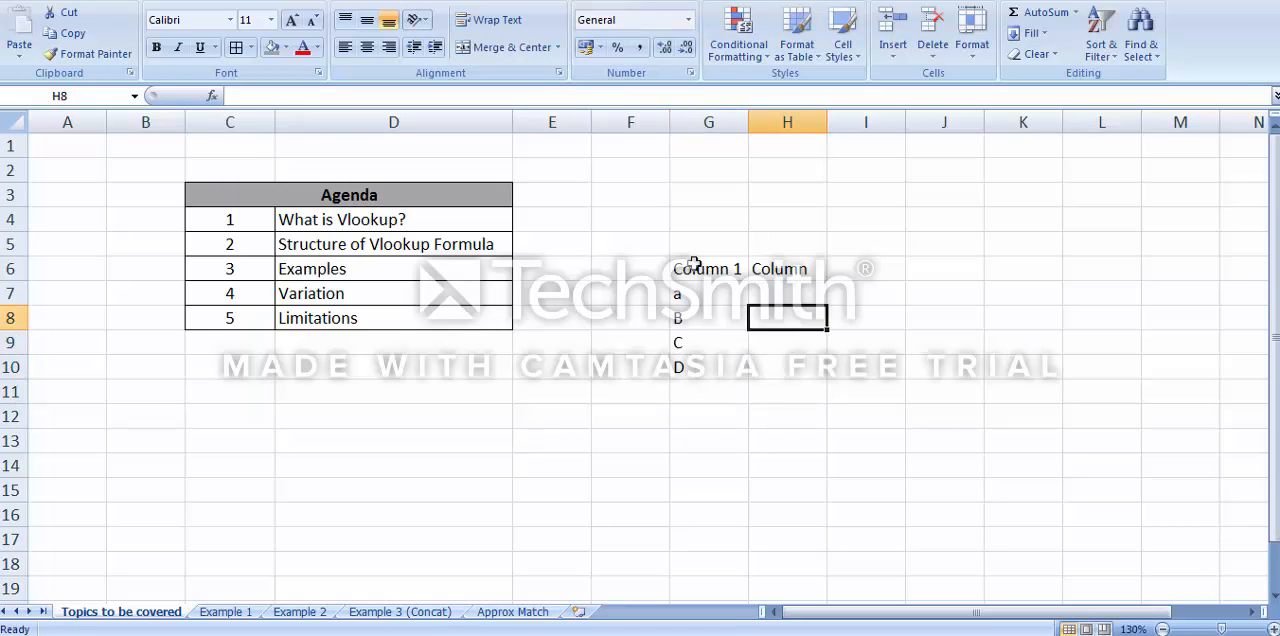
double_click(812, 270)
text(2)
key(Return)
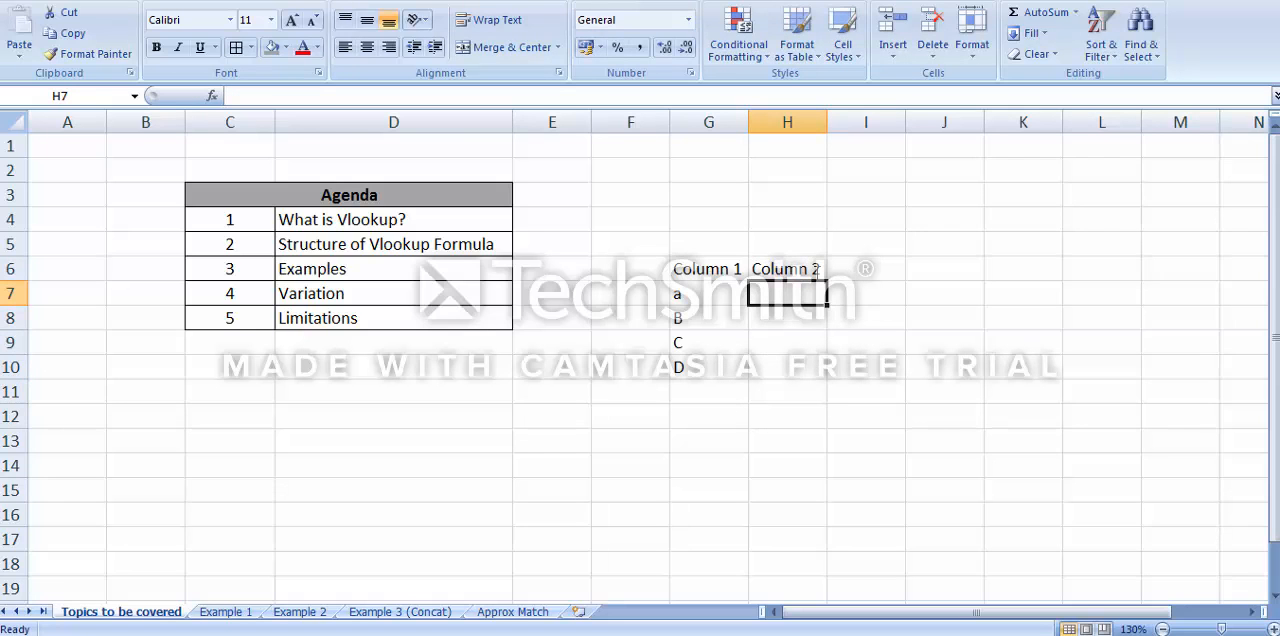
Enter the numbers 1, 2, 3 and 4 in cells H7 to H10 under Column 2
text(1)
key(Return)
text(2)
key(Return)
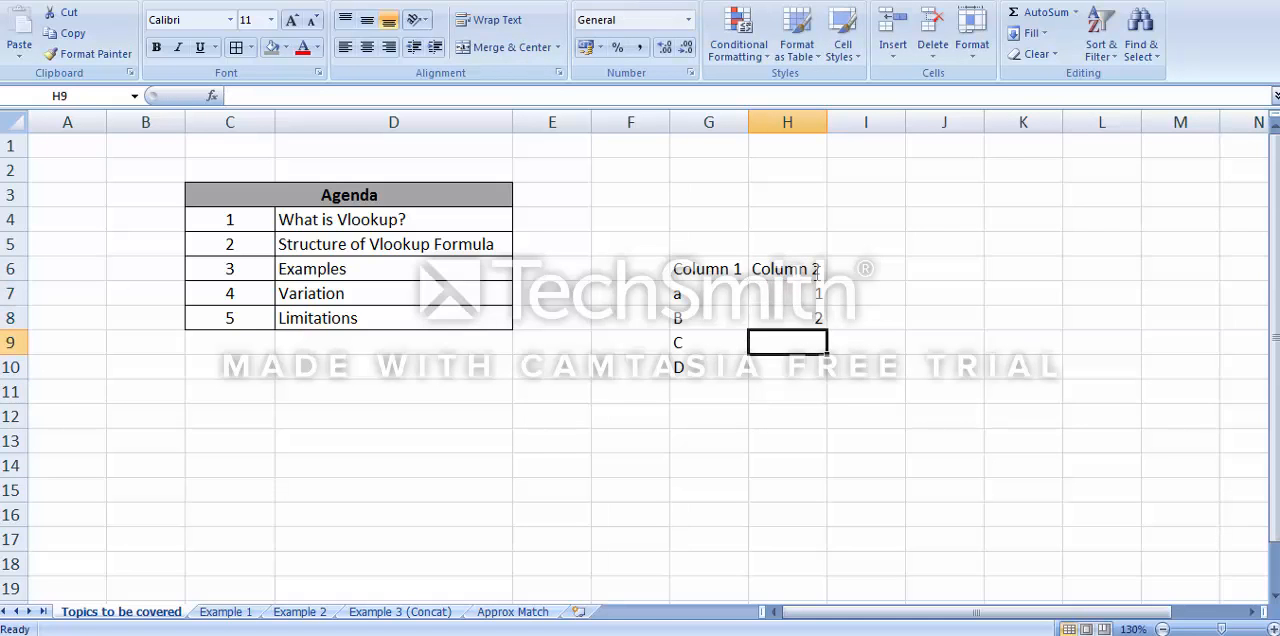
text(3)
key(Return)
text(4)
key(Return)
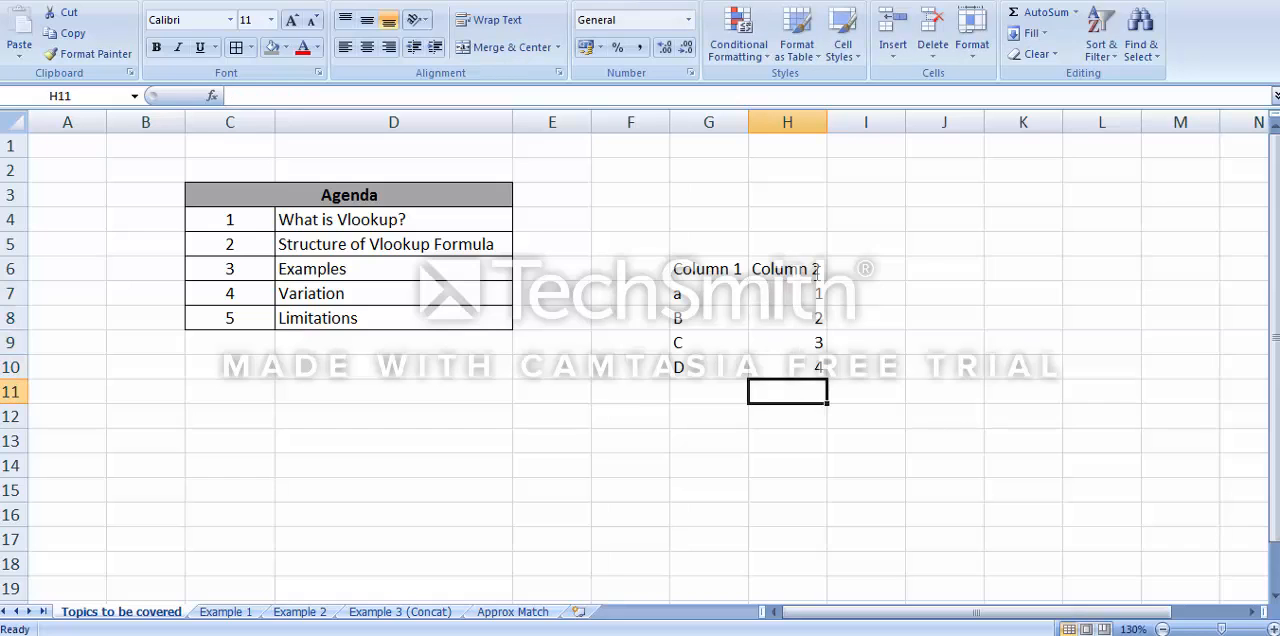
Enter a as the lookup value in cell G15 below the table
key(Left)
key(Down)
key(Down)
key(Down)
key(Down)
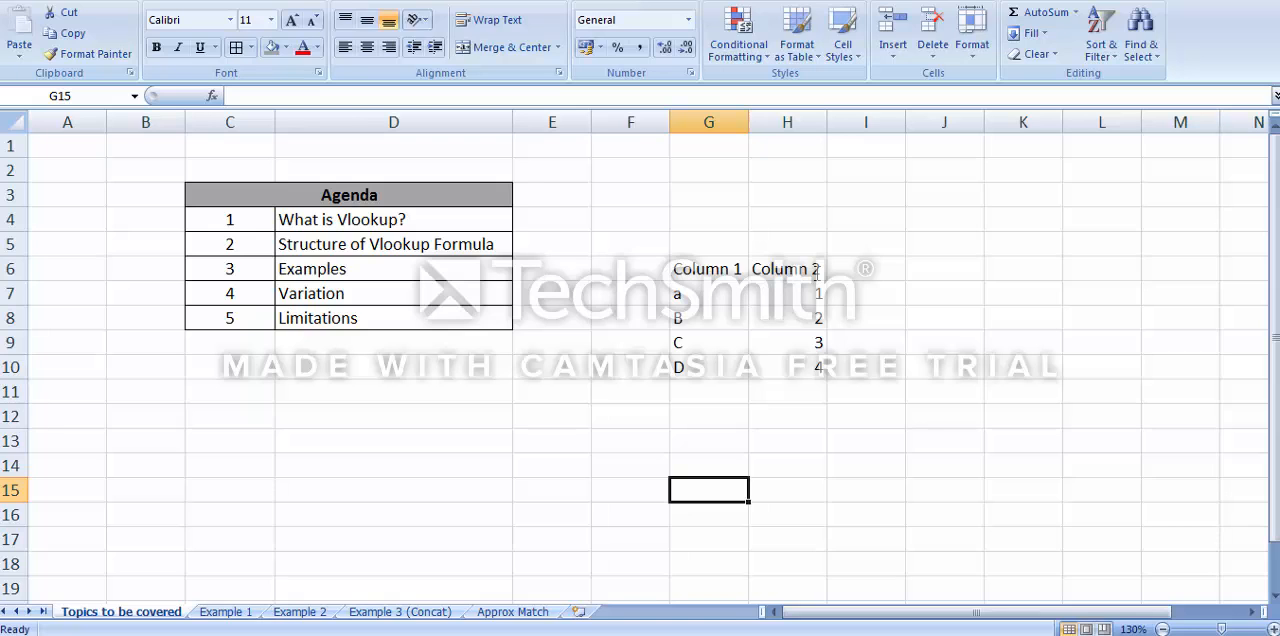
text(a)
key(Return)
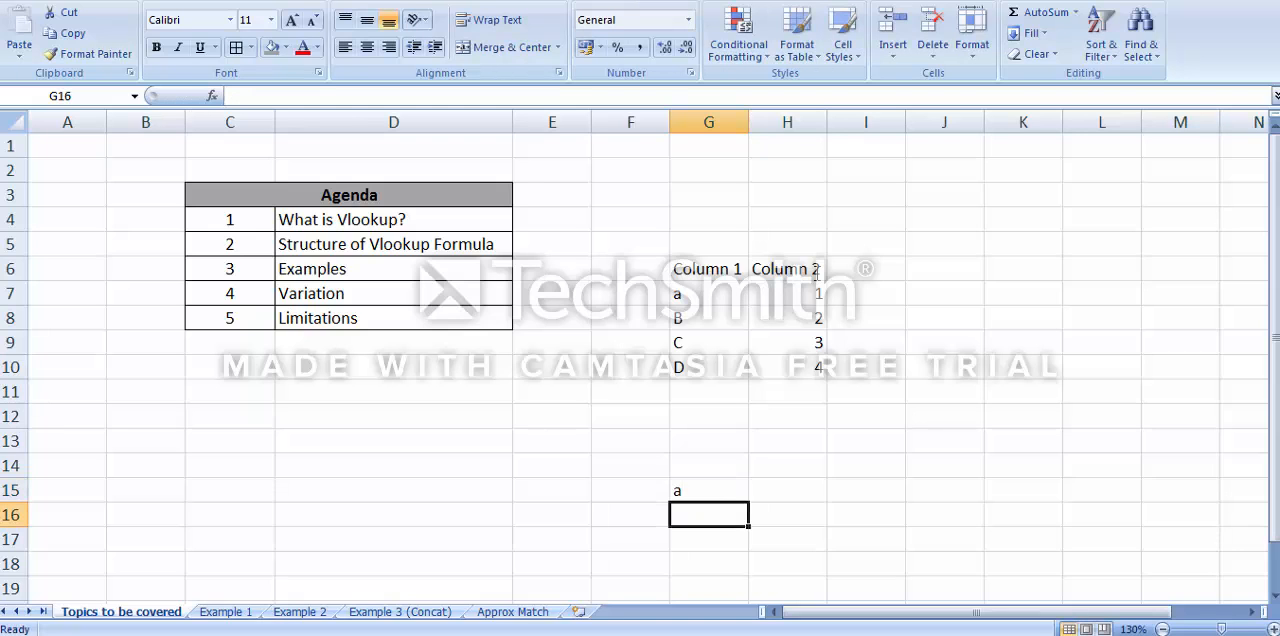
key(Up)
key(Right)
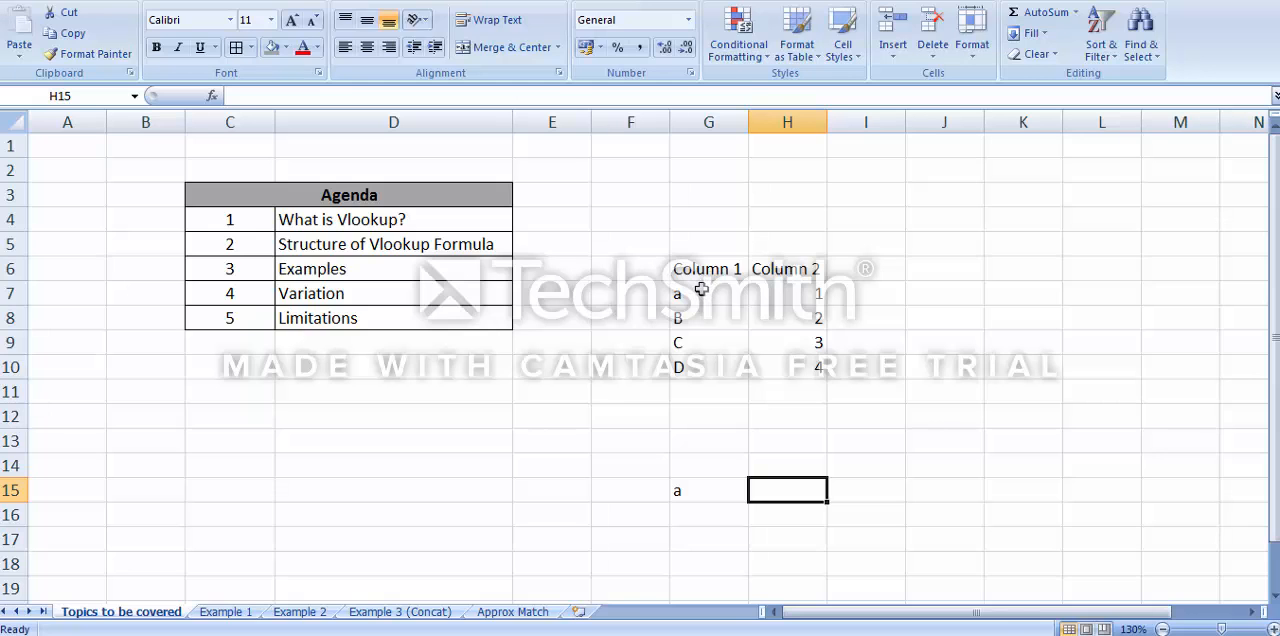
drag(702, 291, 776, 363)
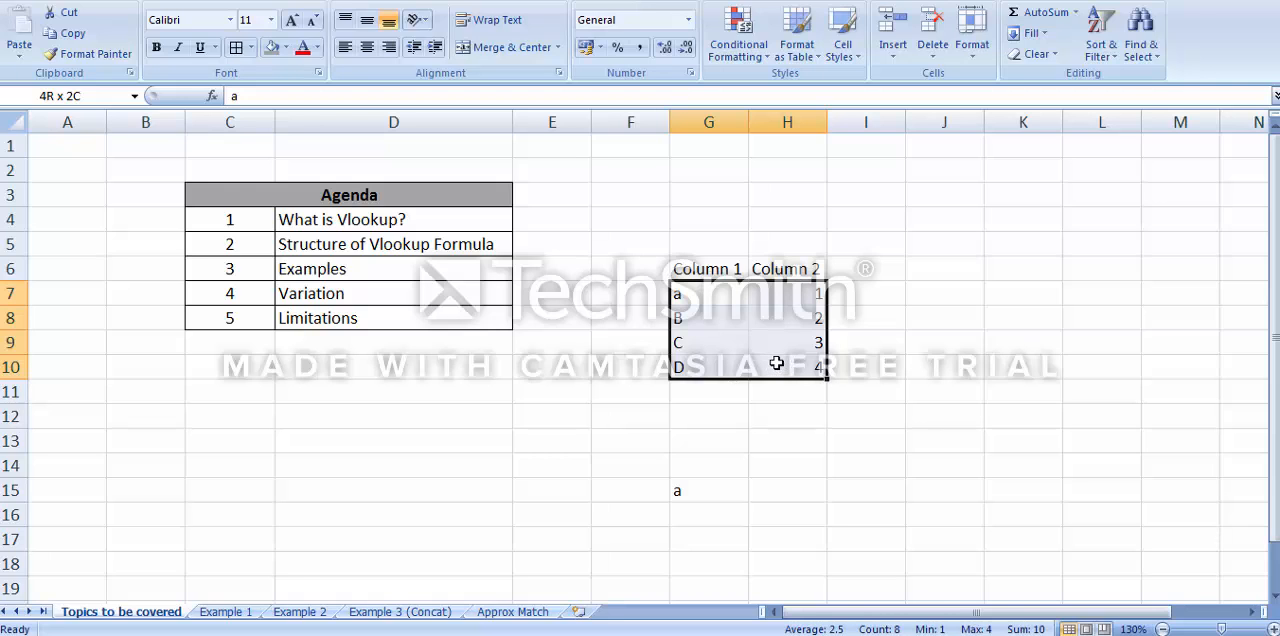
drag(776, 363, 774, 362)
drag(703, 292, 815, 365)
Enter the formula =VLOOKUP(G15,G7:H10,2,0) in cell H15 to look up the Column 2 value for G15
click(774, 490)
text(=)
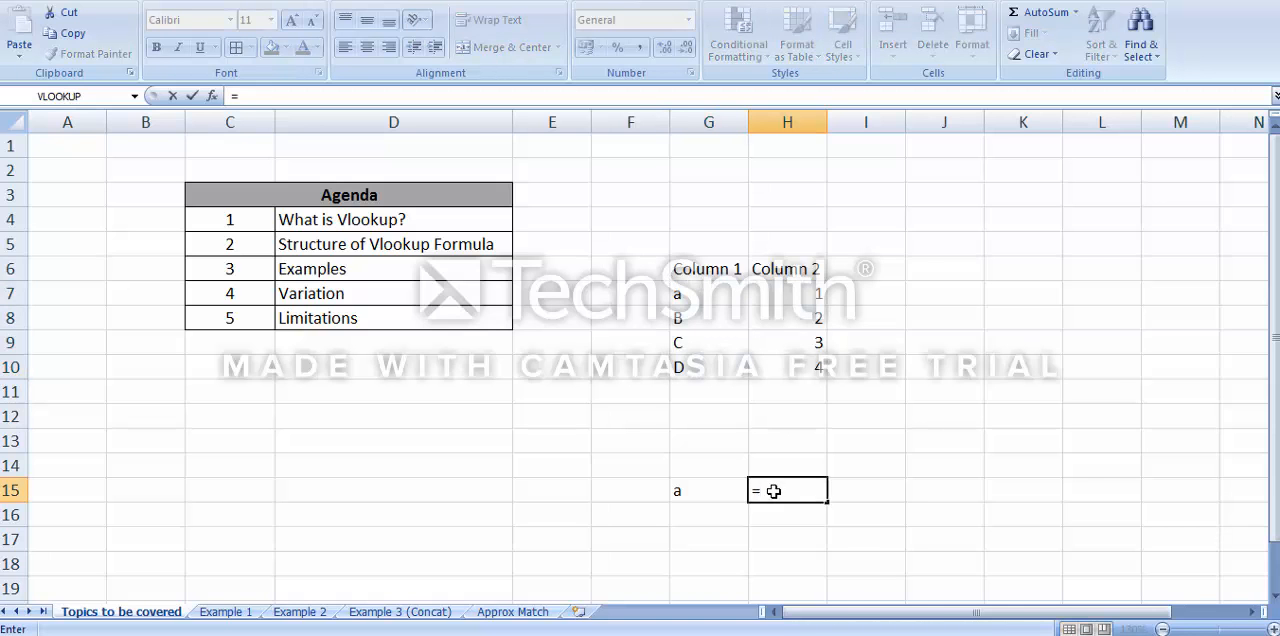
text(vlookup)
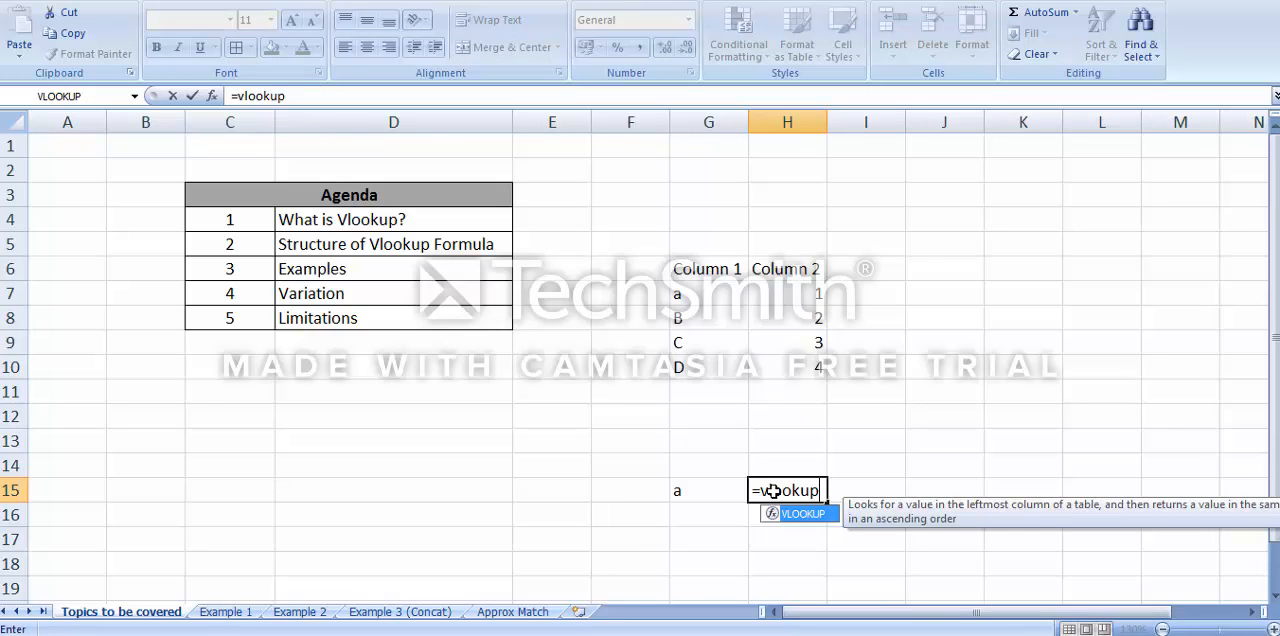
text(()
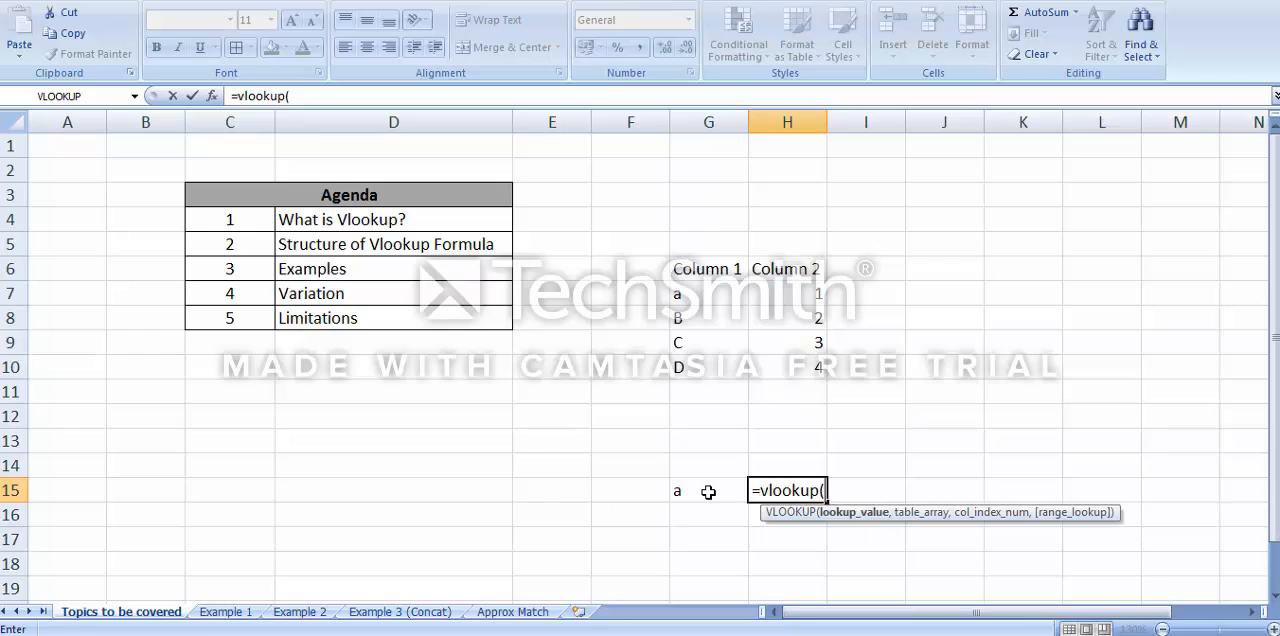
click(708, 491)
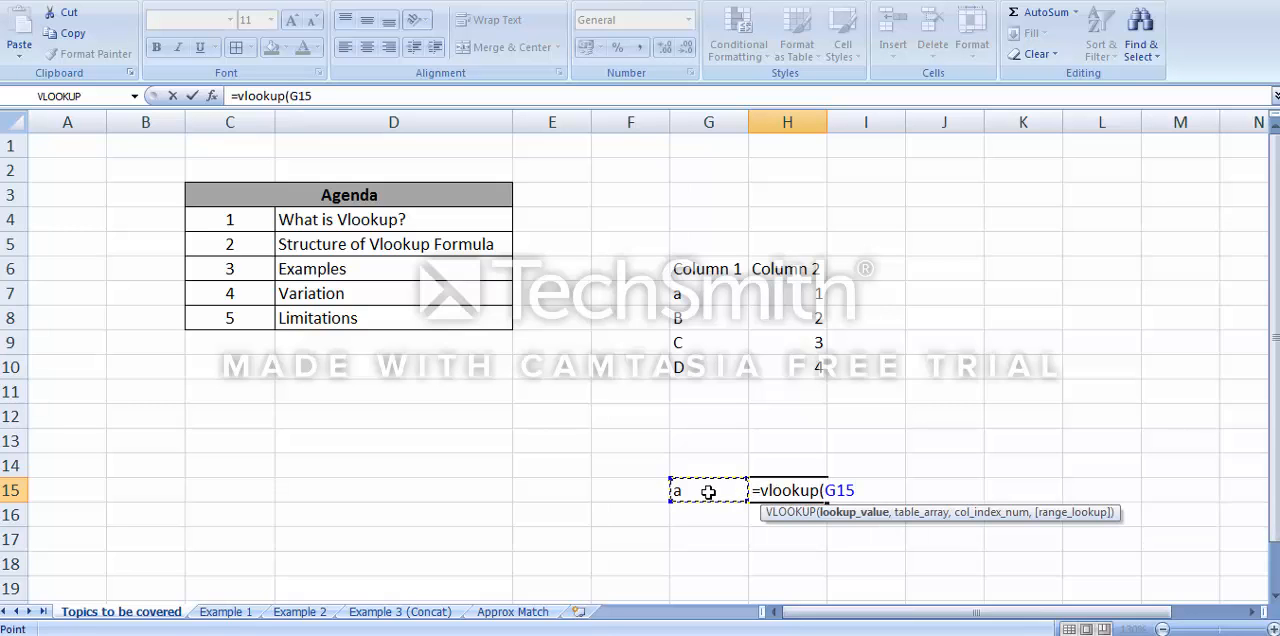
text(,)
drag(678, 293, 790, 372)
text(,)
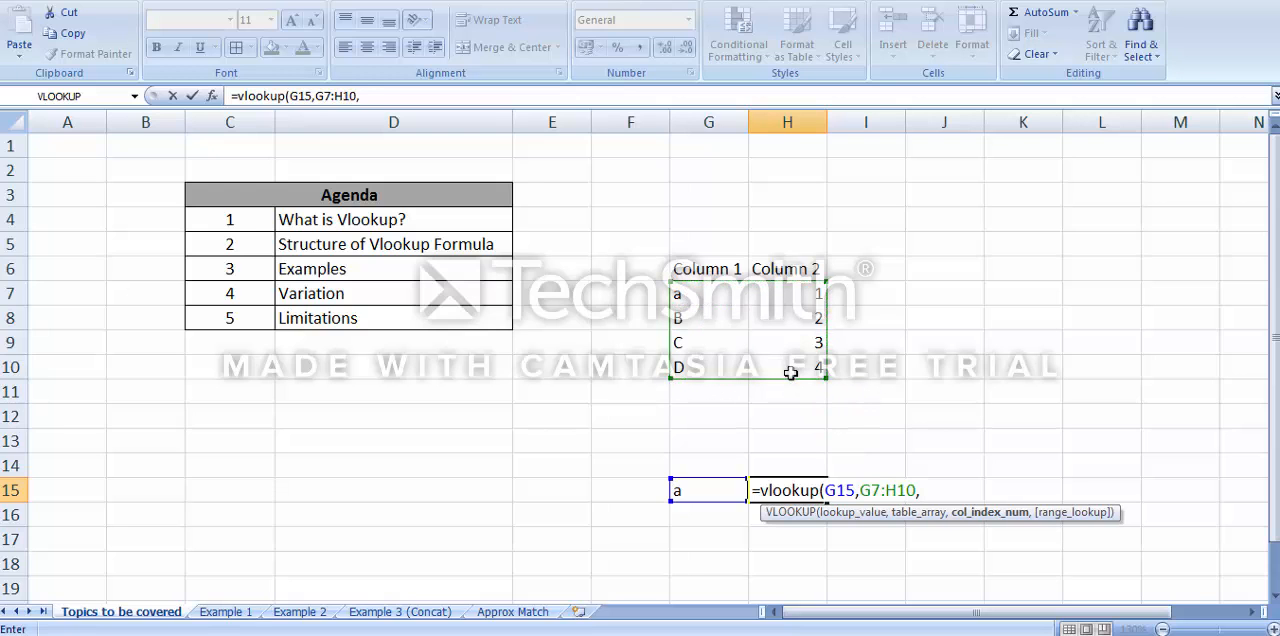
text(2,0)
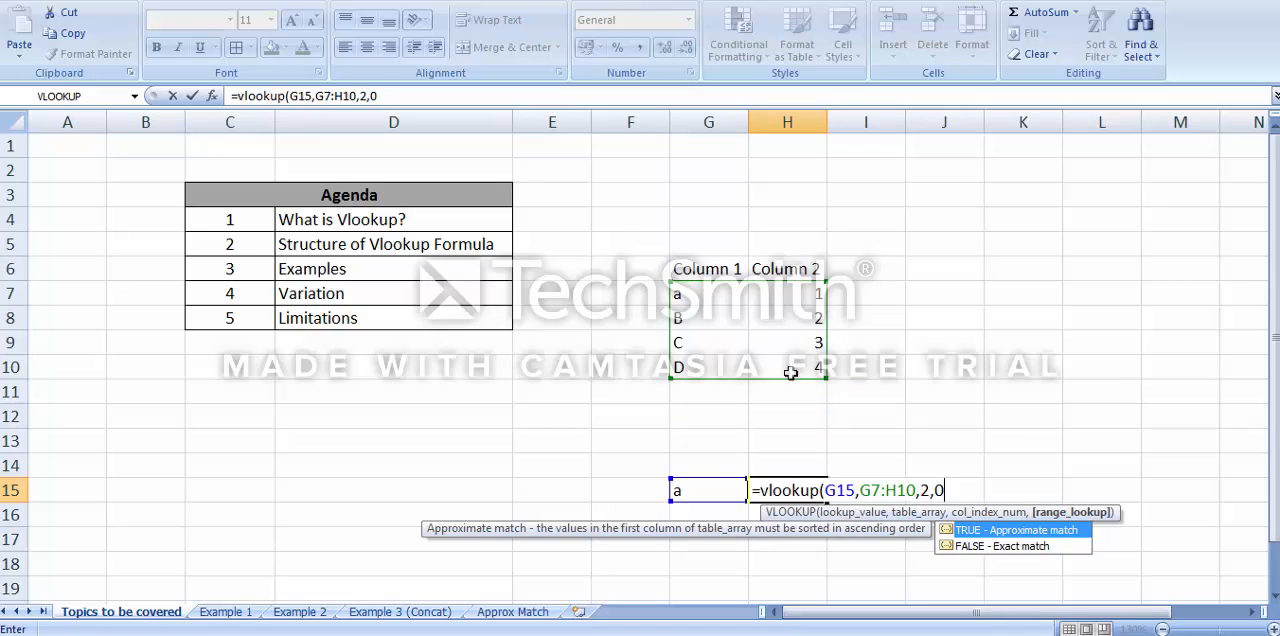
text())
key(Return)
key(Up)
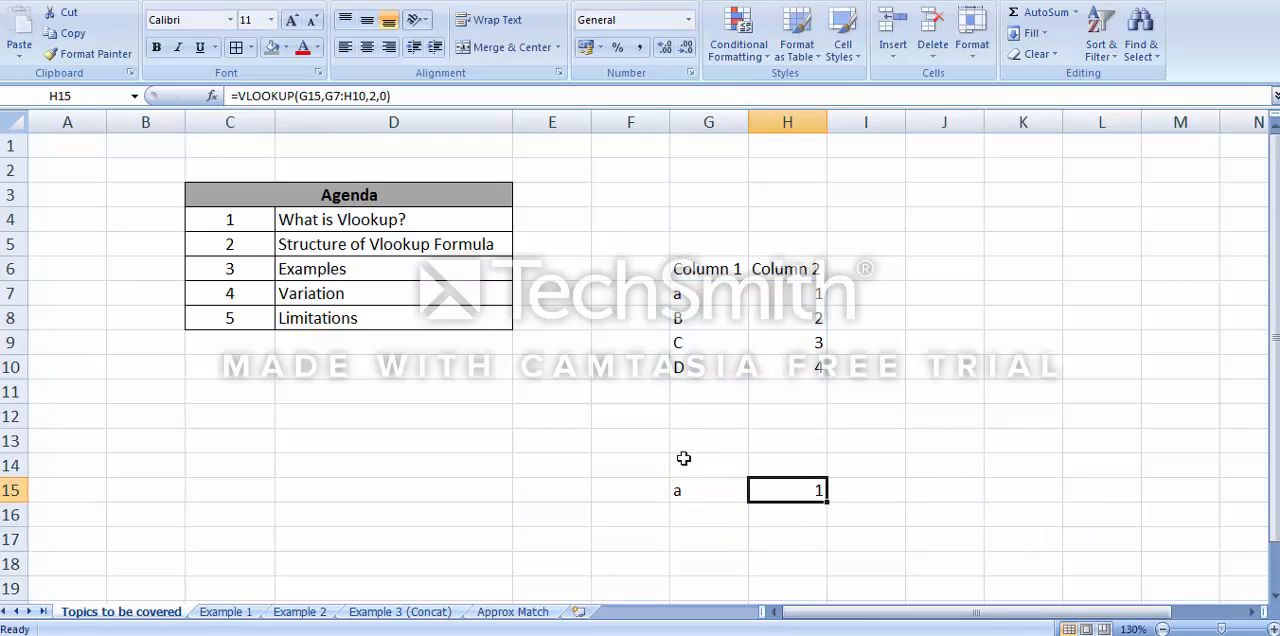
Test the lookup by setting the lookup value in G15 to b, followed by c
click(683, 489)
text(b)
key(Return)
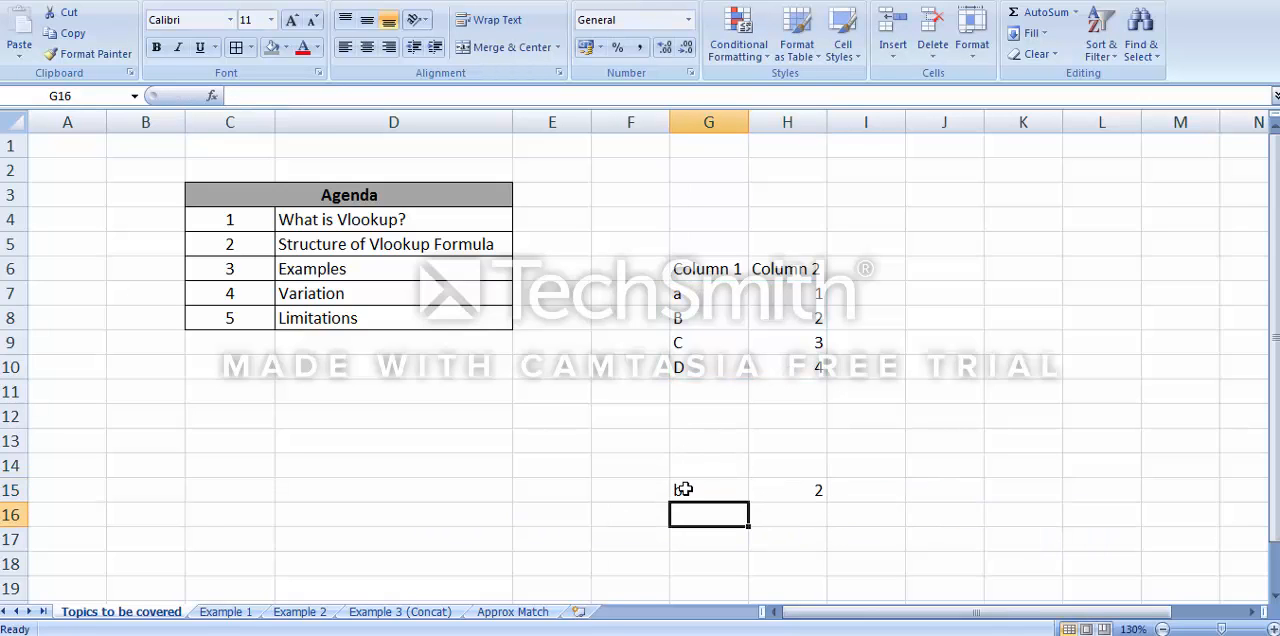
click(683, 489)
text(c)
key(Return)
click(683, 489)
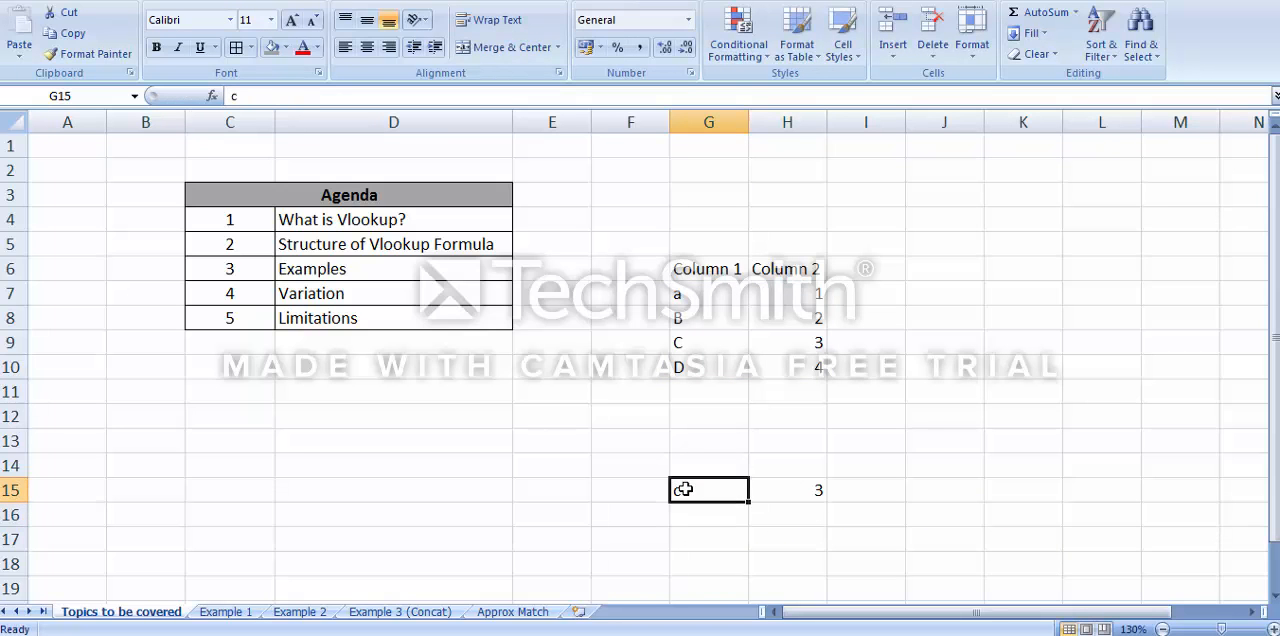
Clear the lookup value and its formula from cells G15:H15
key(Right)
key(Left)
key(shift+Right)
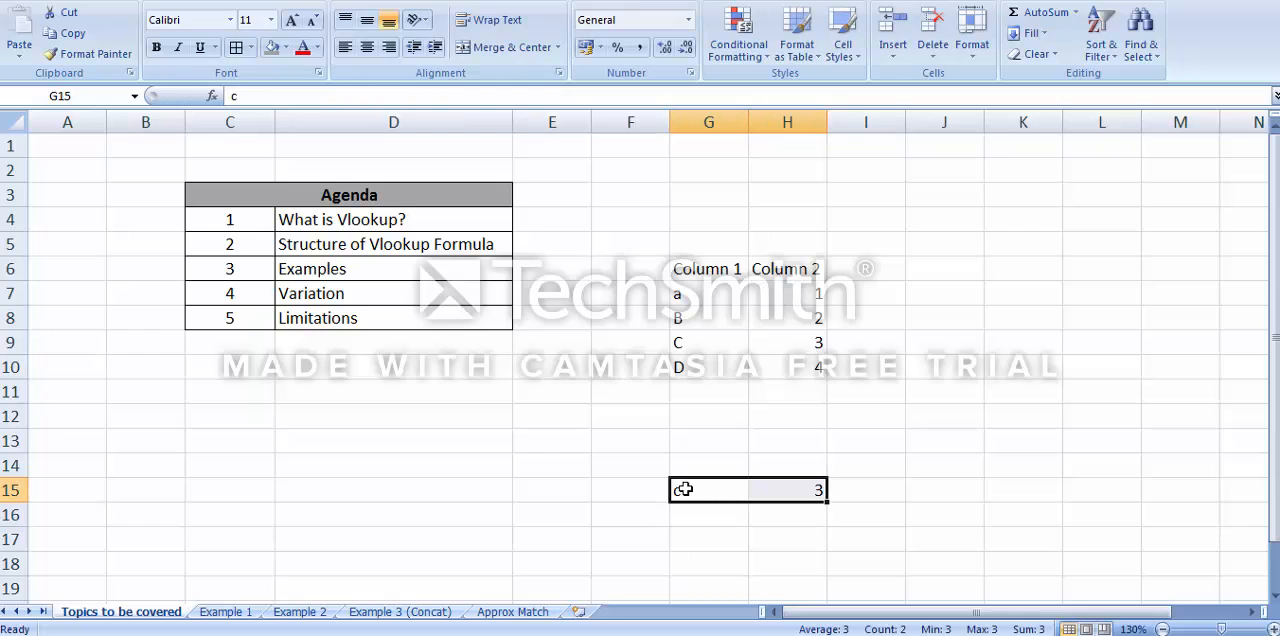
key(Delete)
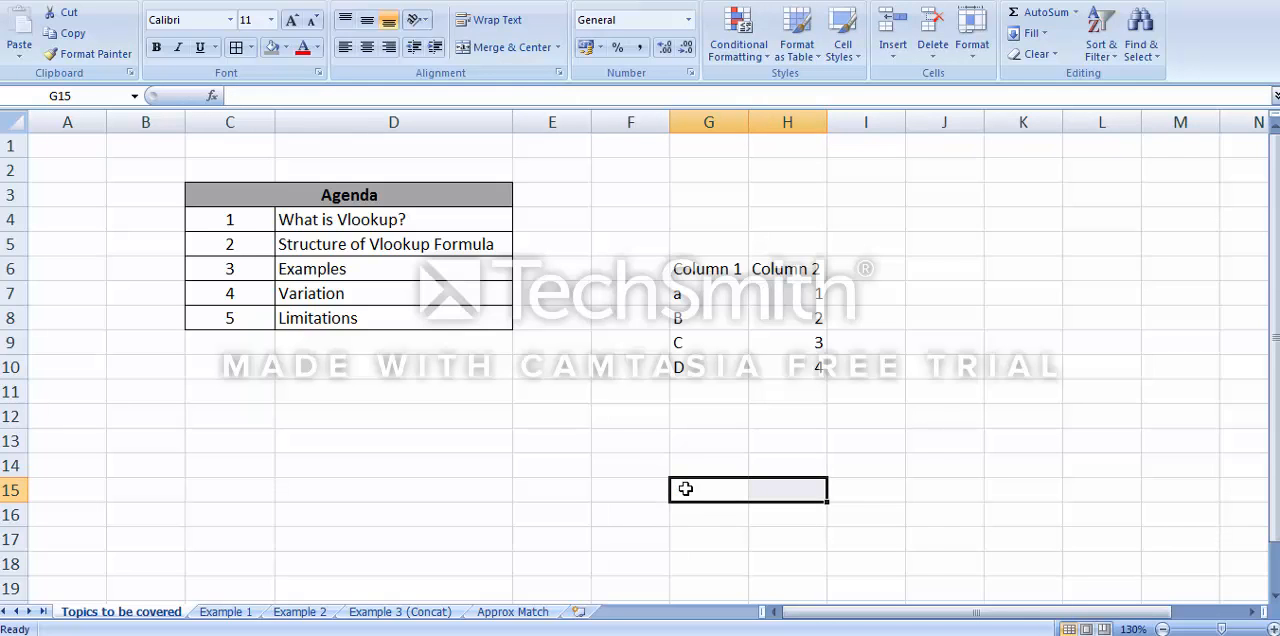
Clear the Column 1 and Column 2 sample table from range G6:H11
key(Up)
key(Up)
key(Up)
key(Up)
key(Up)
key(Up)
key(Up)
key(Up)
key(Up)
key(Up)
key(Down)
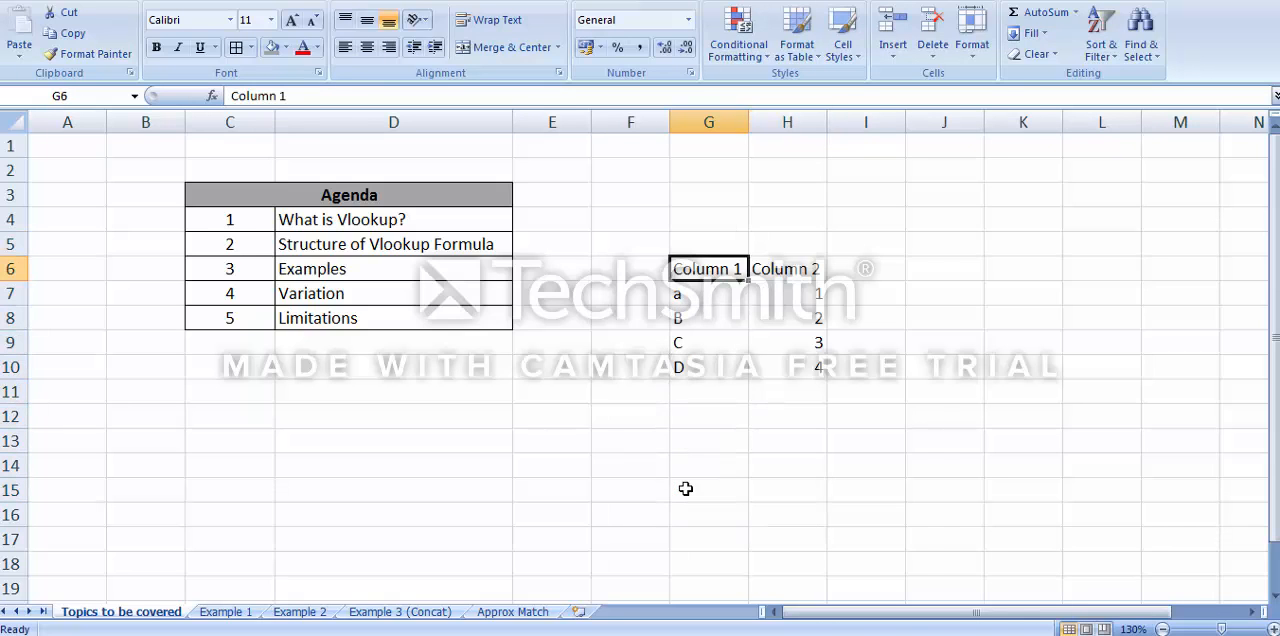
key(shift+Right)
key(shift+Down)
key(shift+Down)
key(shift+Down)
key(shift+Down)
key(shift+Down)
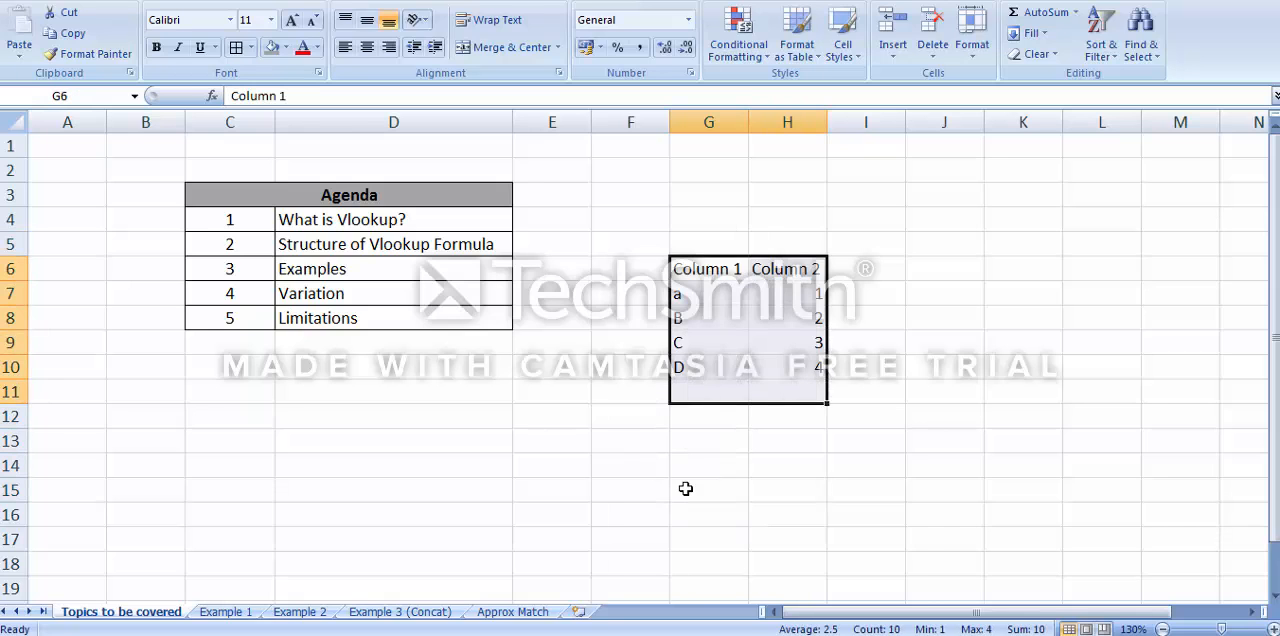
key(Delete)
key(Left)
key(Down)
key(Down)
key(Down)
key(Left)
key(Left)
key(Down)
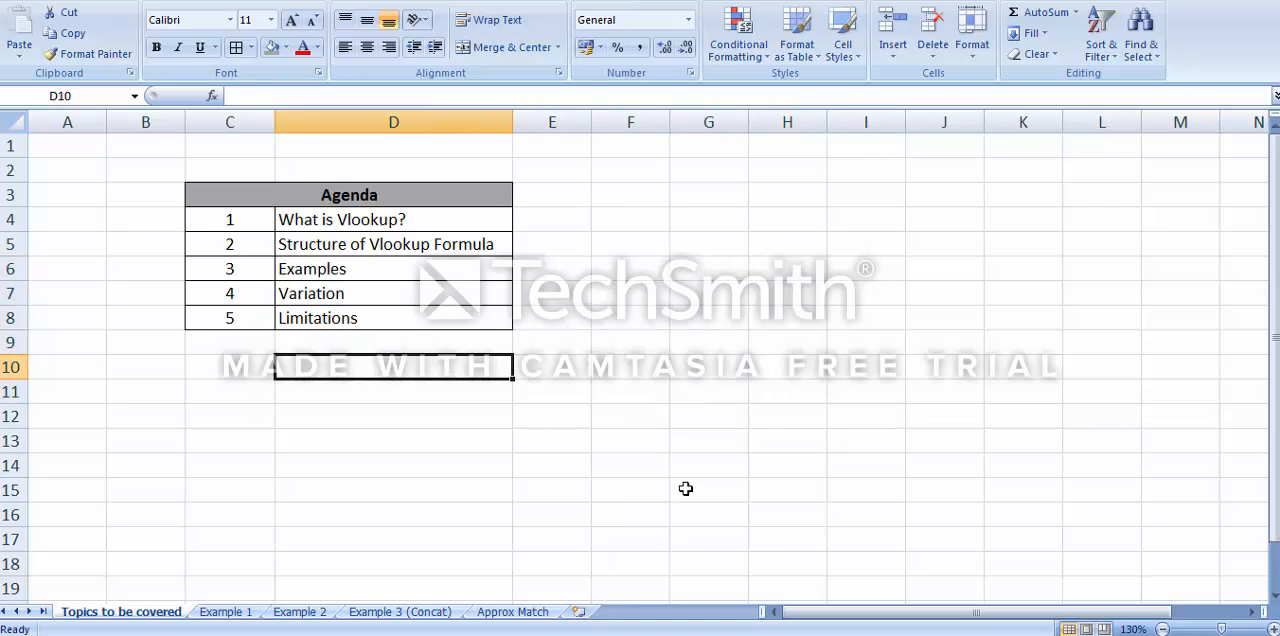
key(Down)
key(Down)
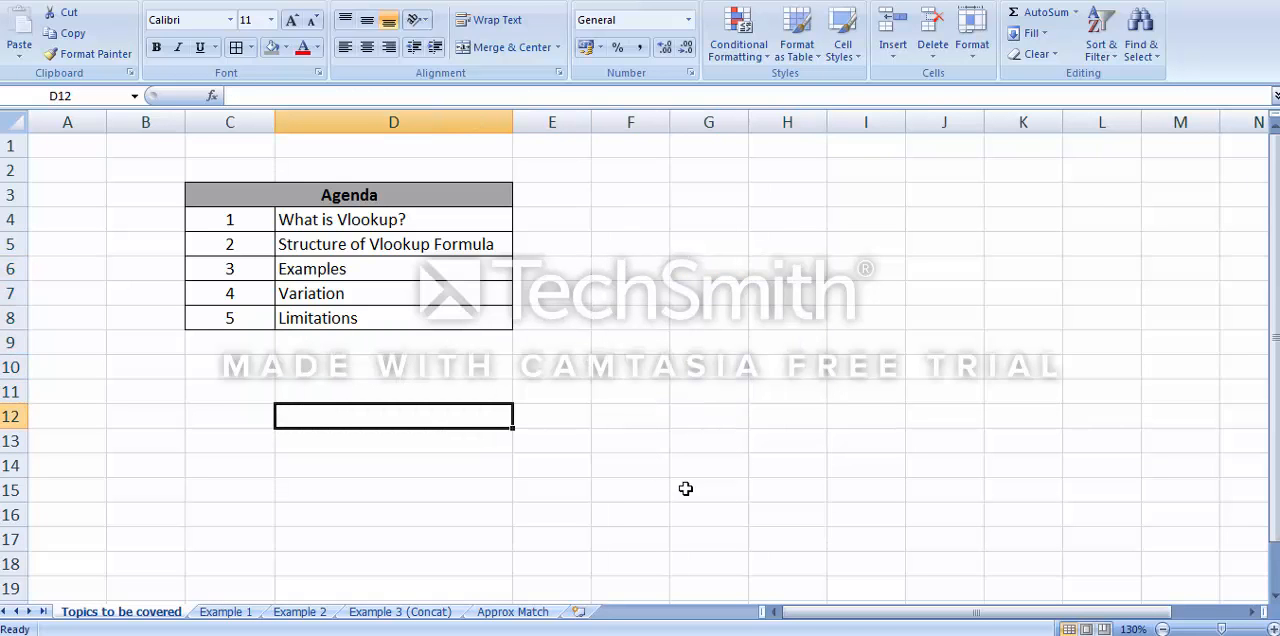
key(Down)
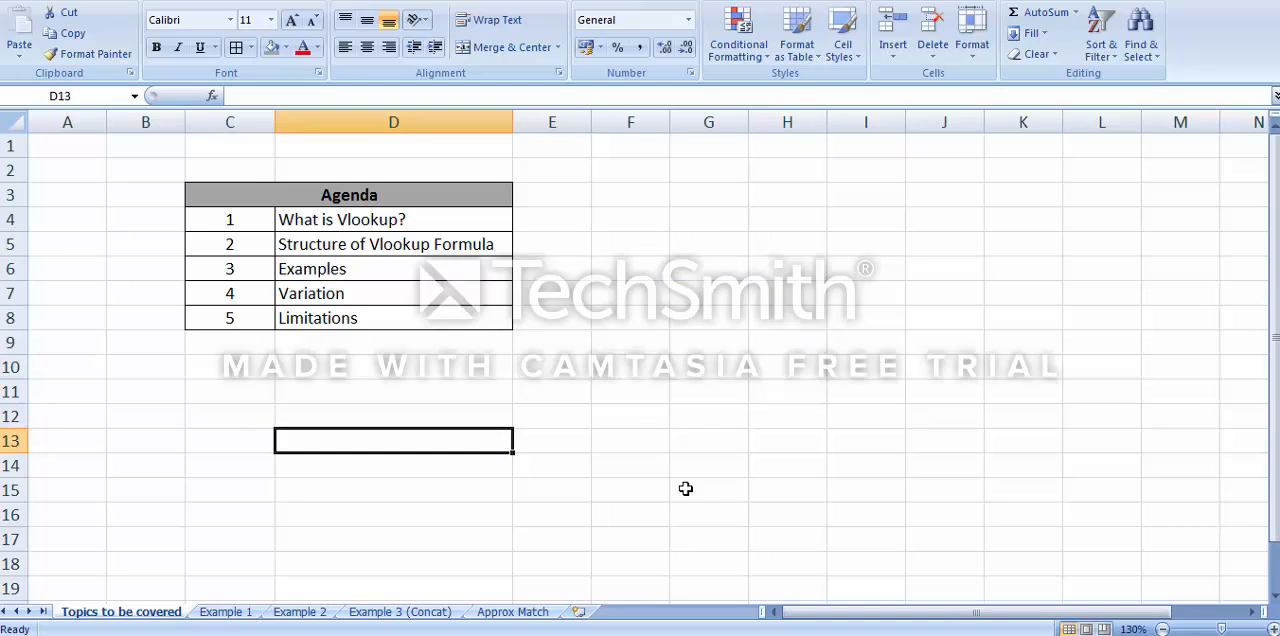
text(=)
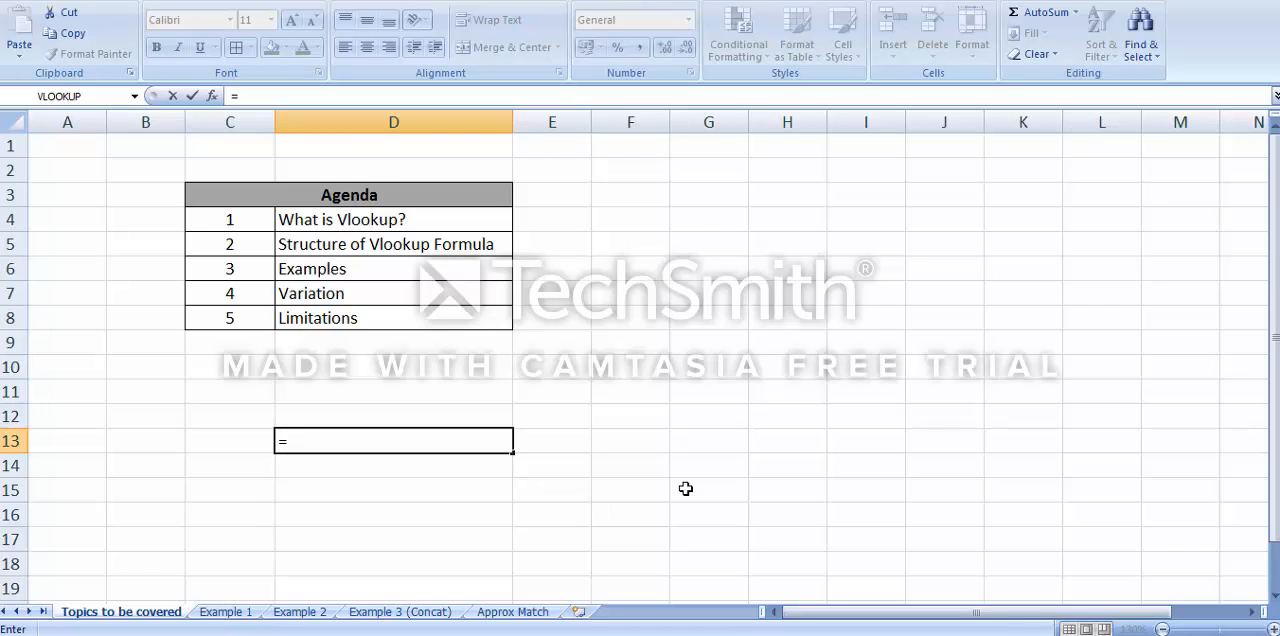
key(Escape)
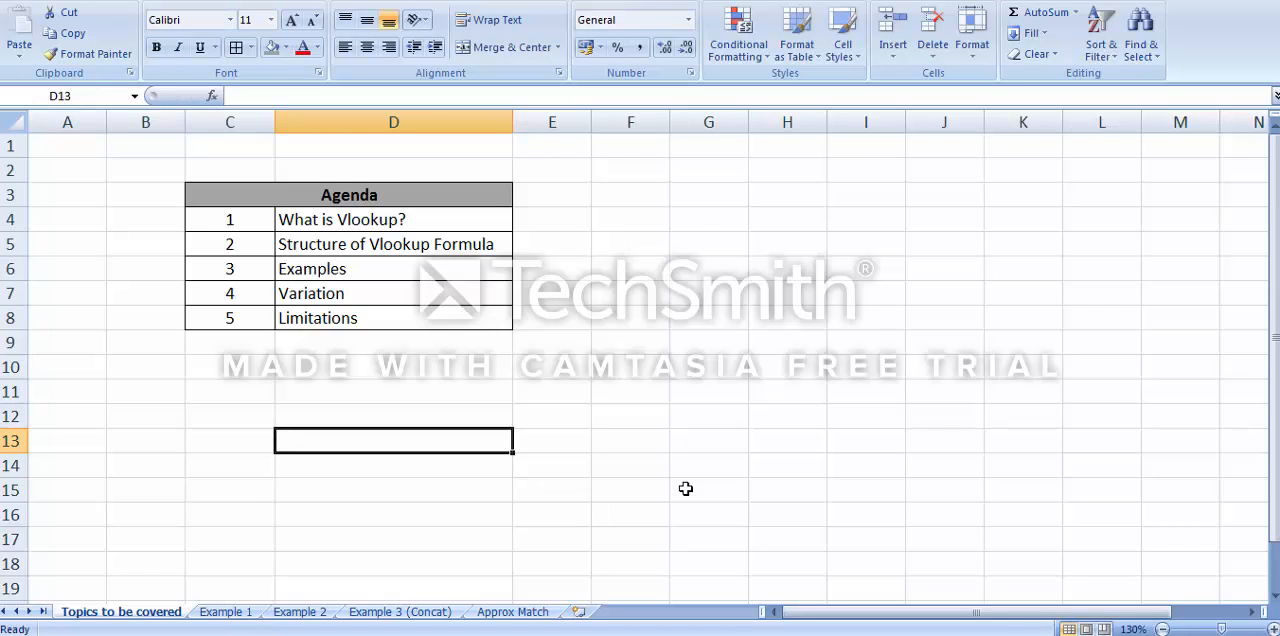
Undo the deletions of the sample table and of the lookup cells G15:H15
key(Right)
key(Right)
key(Right)
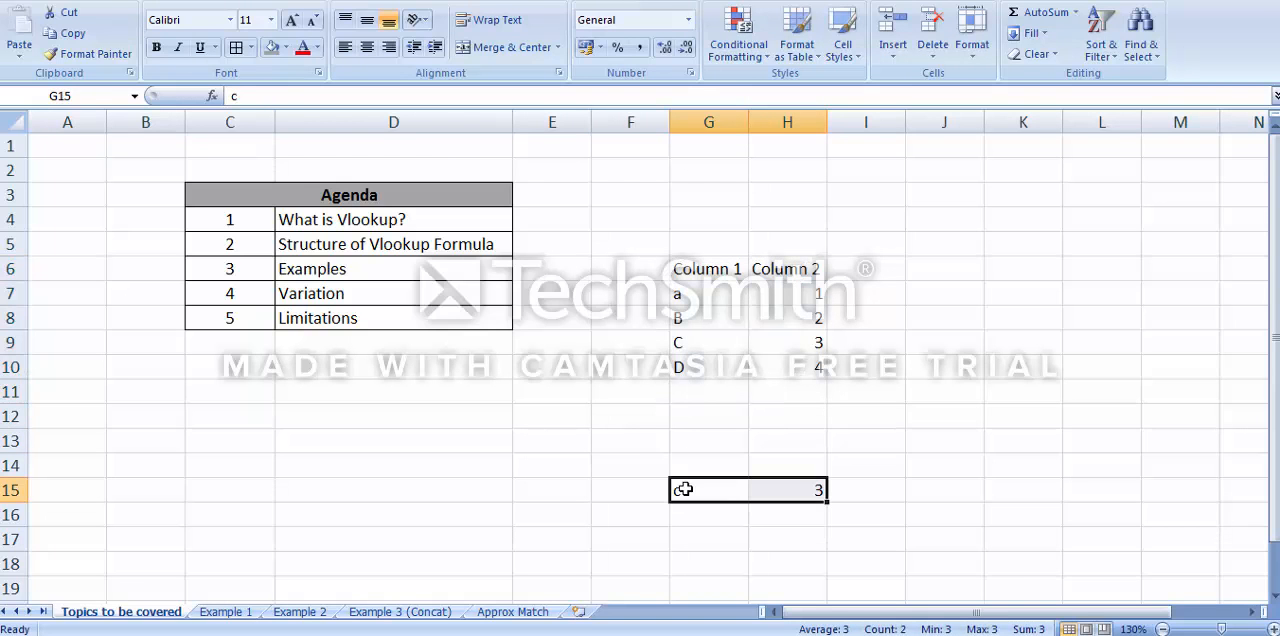
key(Right)
key(Down)
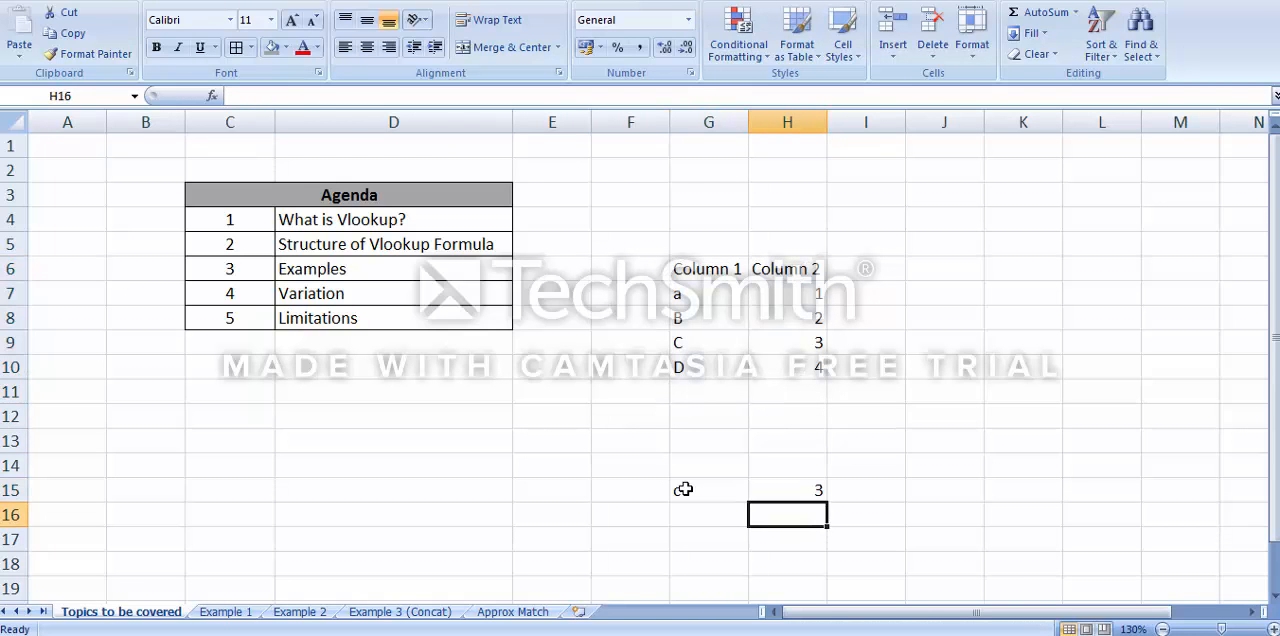
Clear the lookup formula from cell H15
key(Up)
key(Delete)
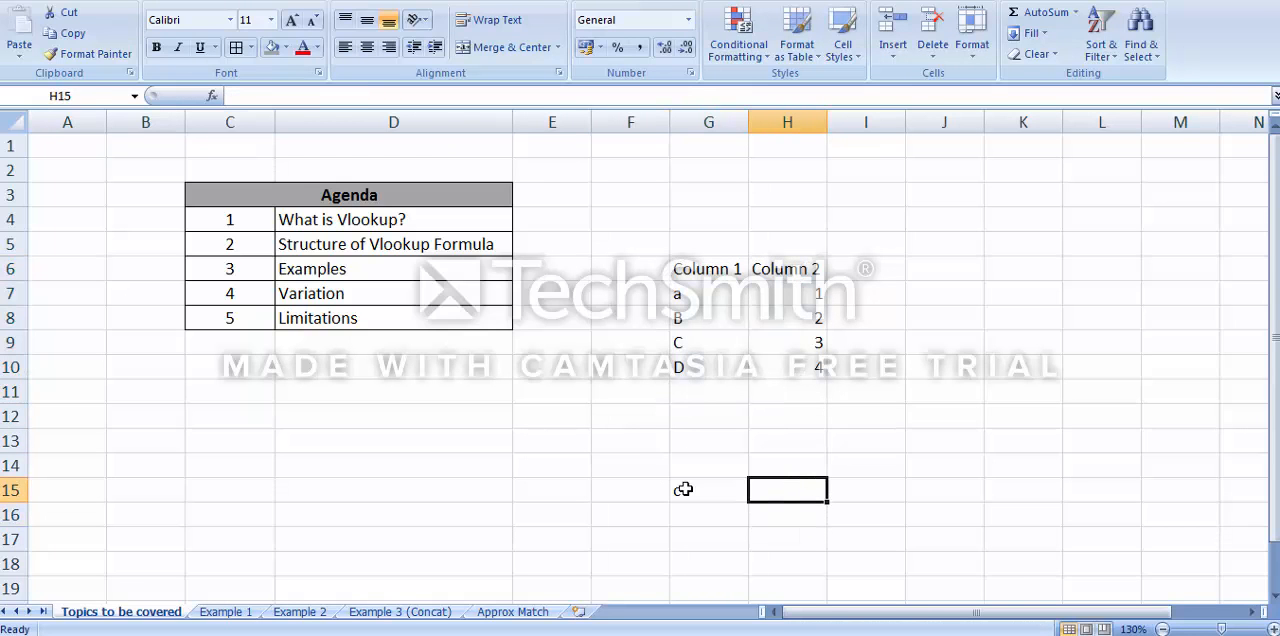
text(=)
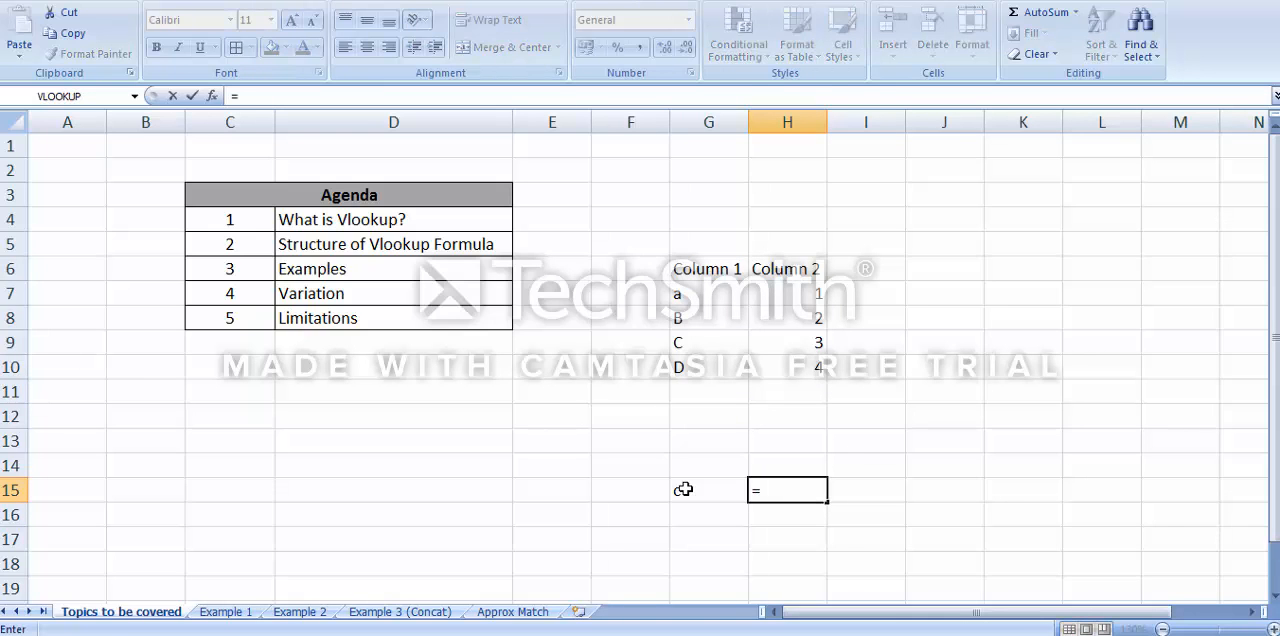
text(Vlook)
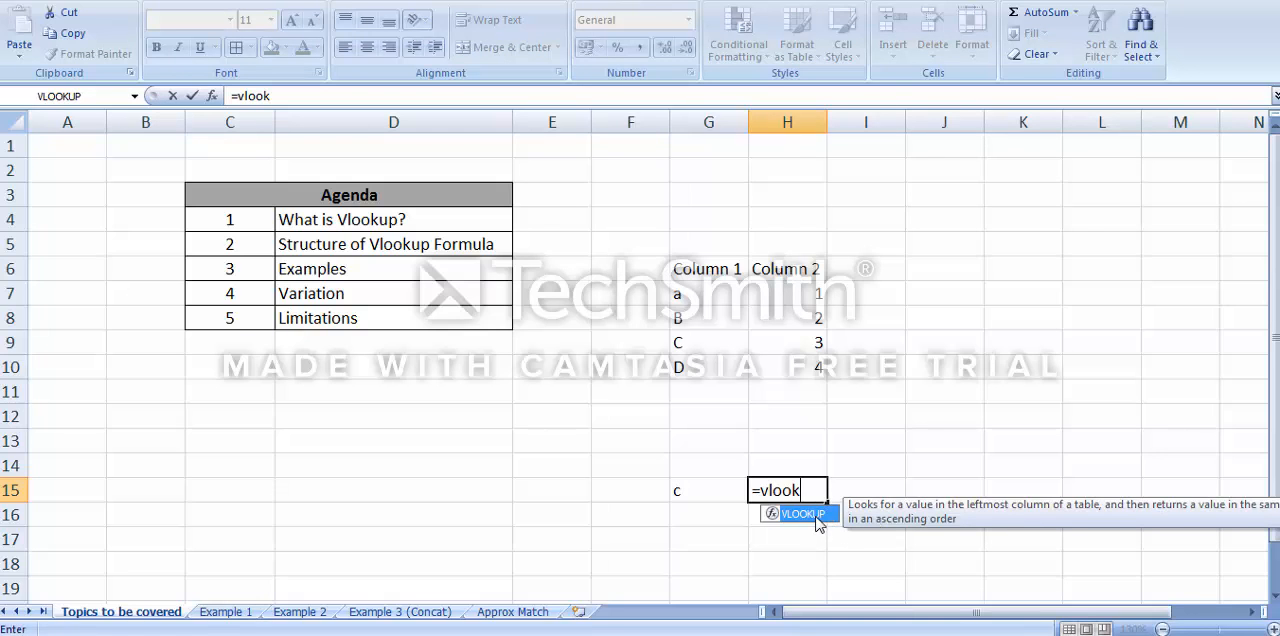
double_click(812, 514)
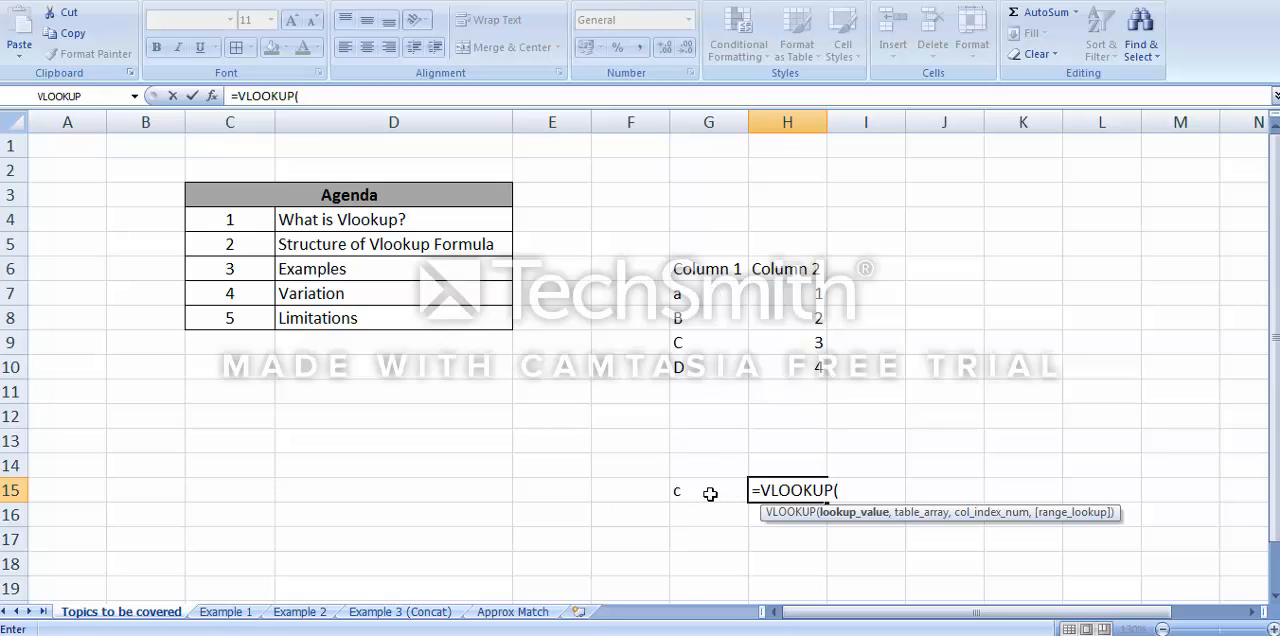
click(710, 491)
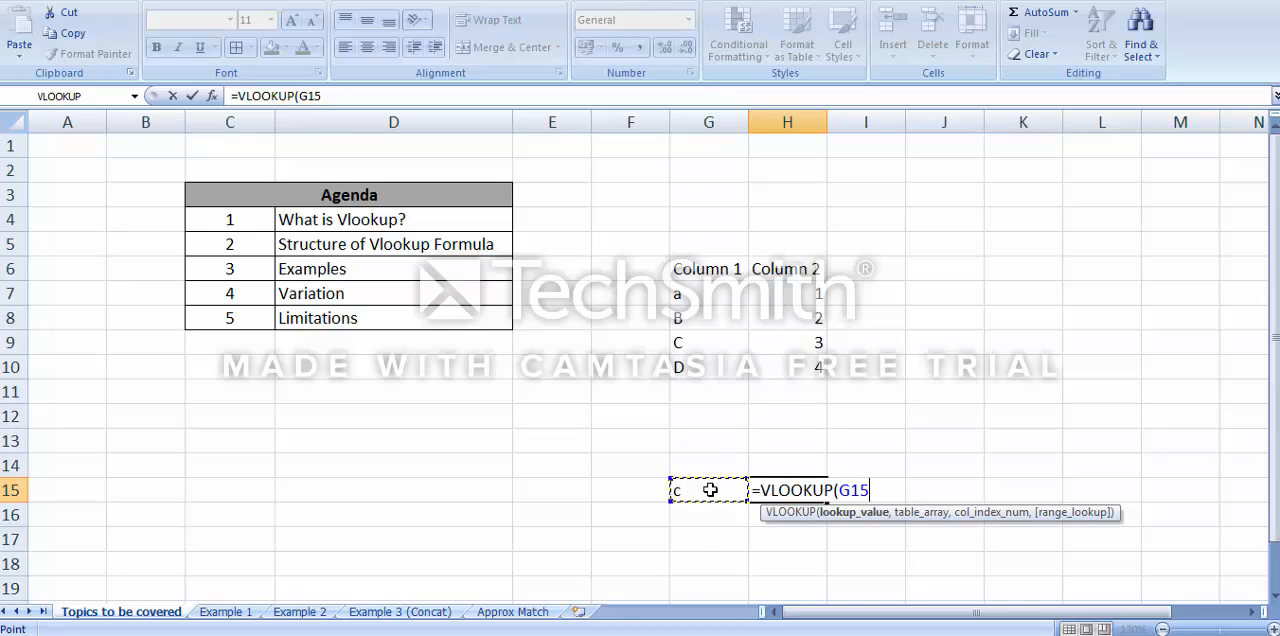
text(,)
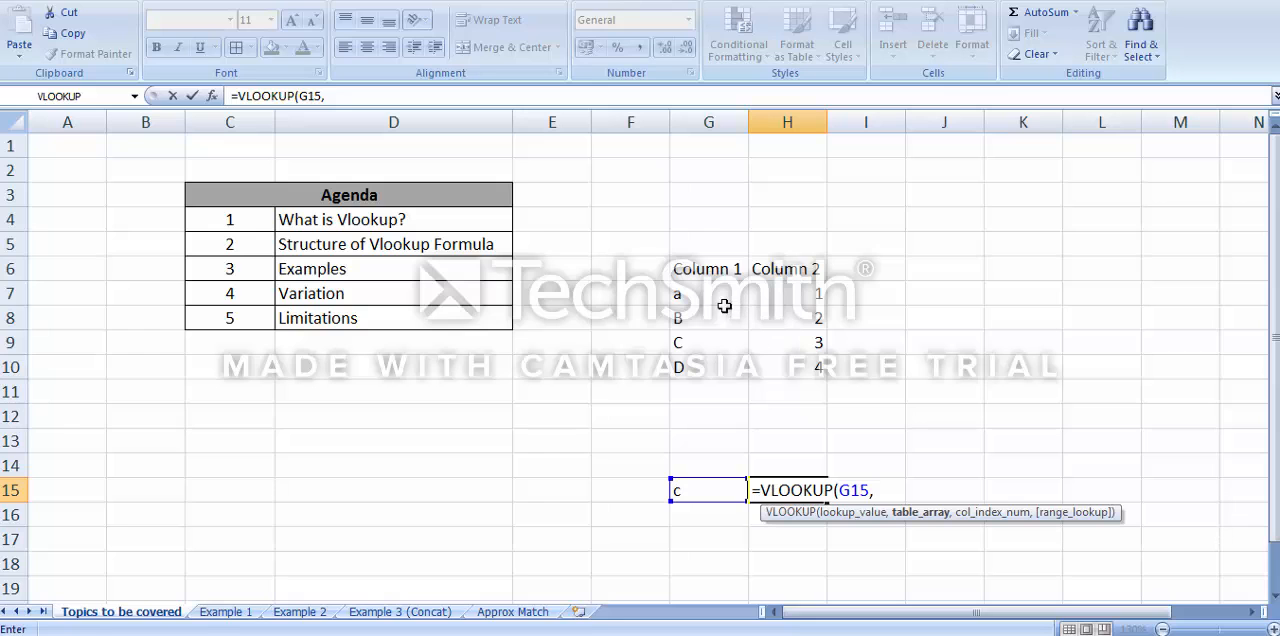
drag(722, 299, 760, 370)
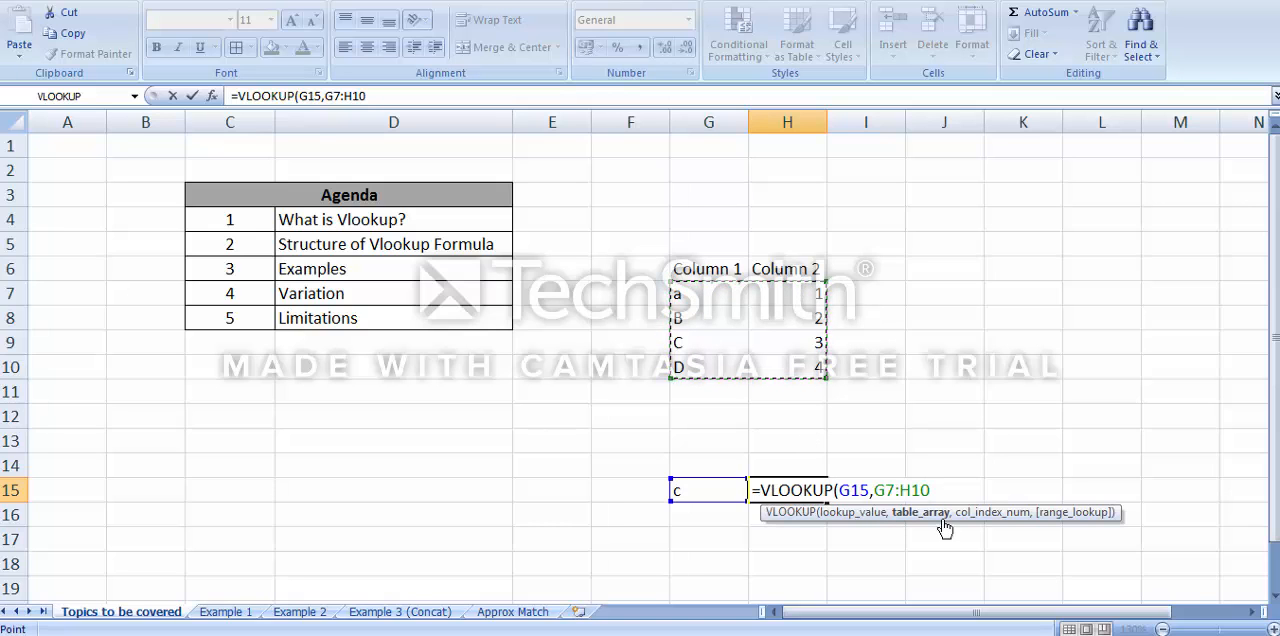
key(Escape)
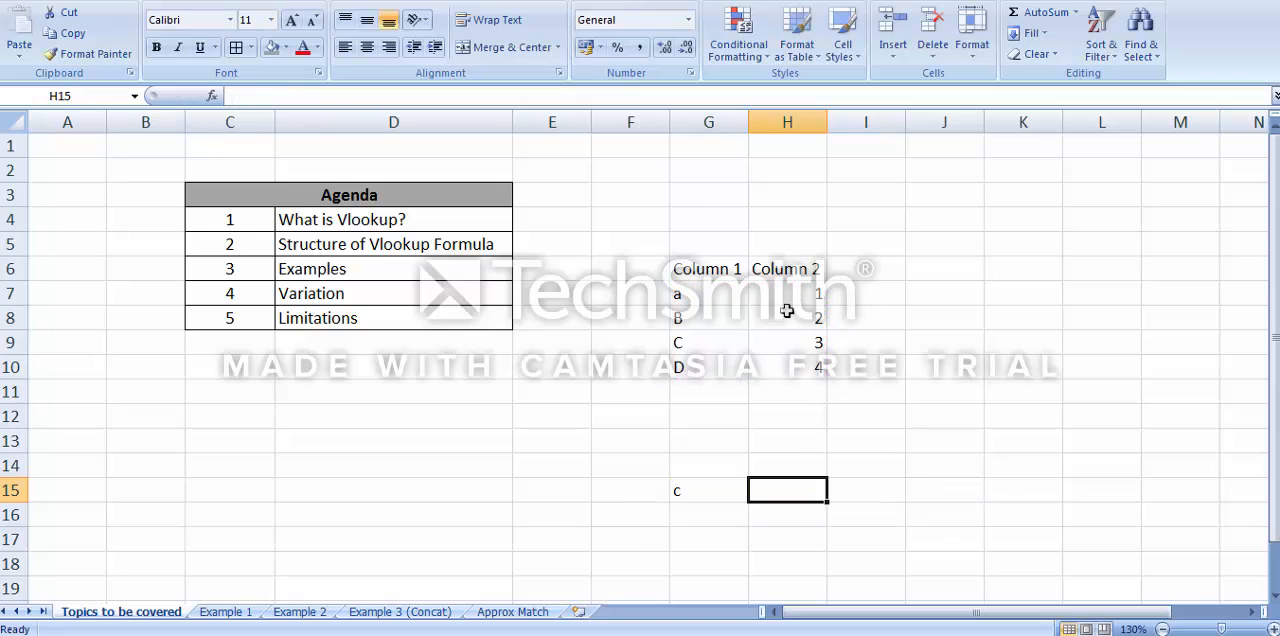
Enter ax, av, ad and af in cells F7:F10, beside the Column 1 values of the sample table
click(640, 288)
text(ax)
key(Return)
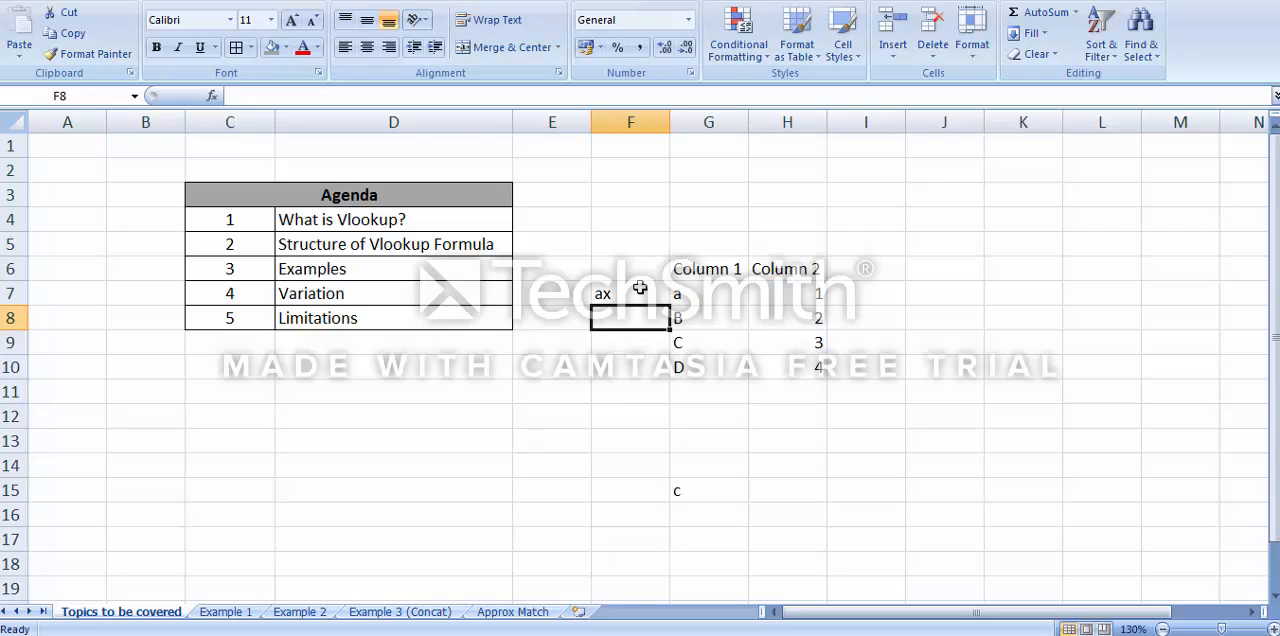
text(av)
key(Return)
text(ad)
key(Return)
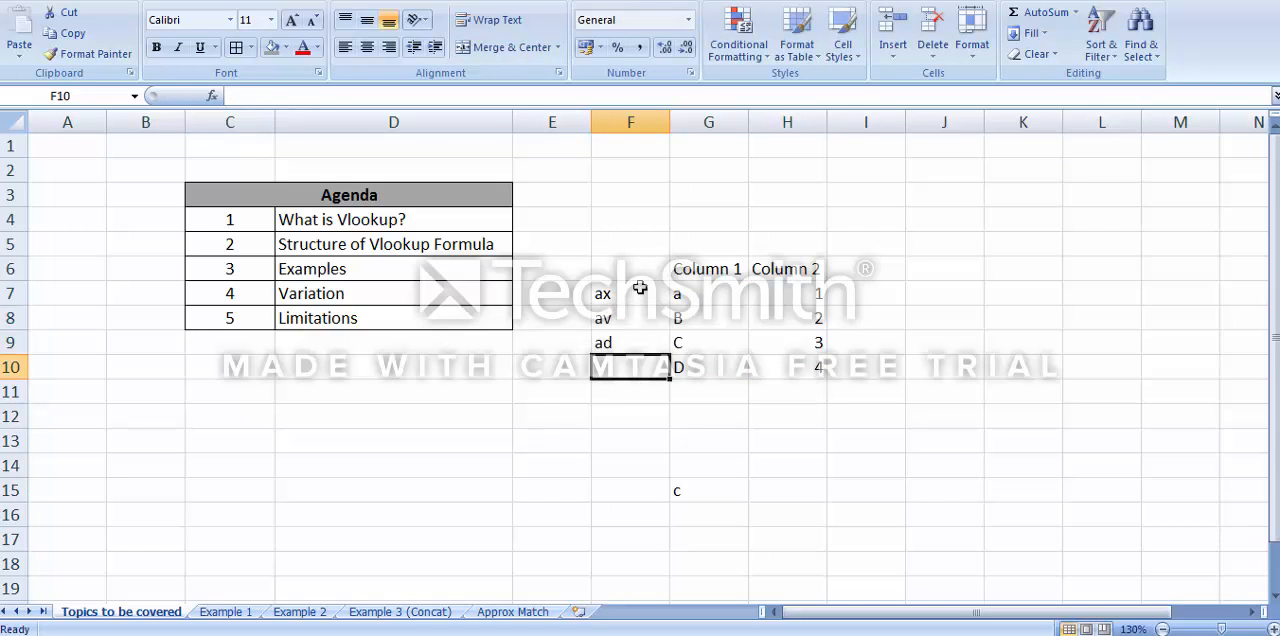
text(af)
key(Return)
key(Up)
key(Up)
key(Up)
key(Up)
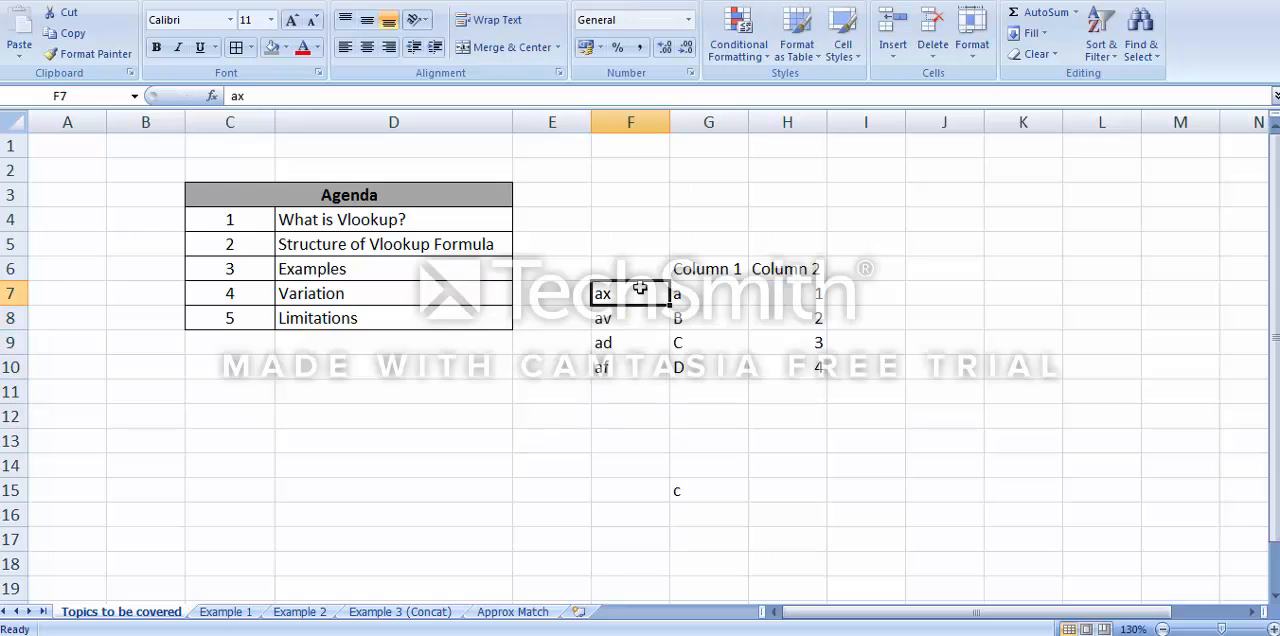
click(789, 484)
text(=vlookup()
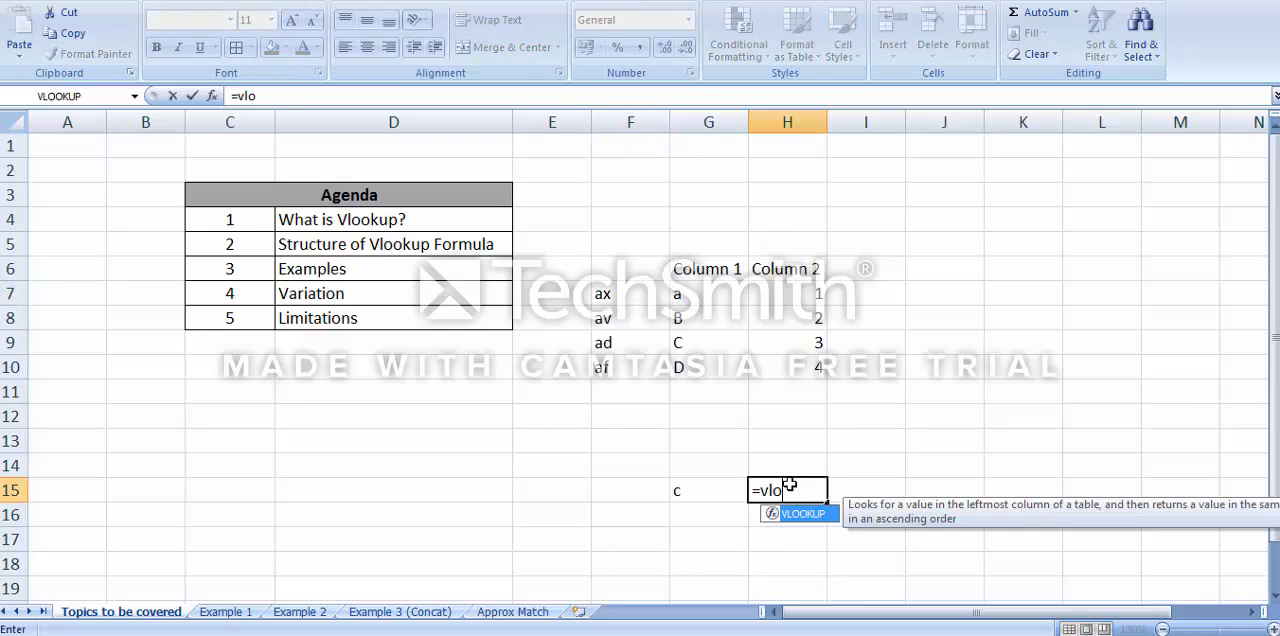
click(708, 488)
text(,)
drag(619, 292, 775, 368)
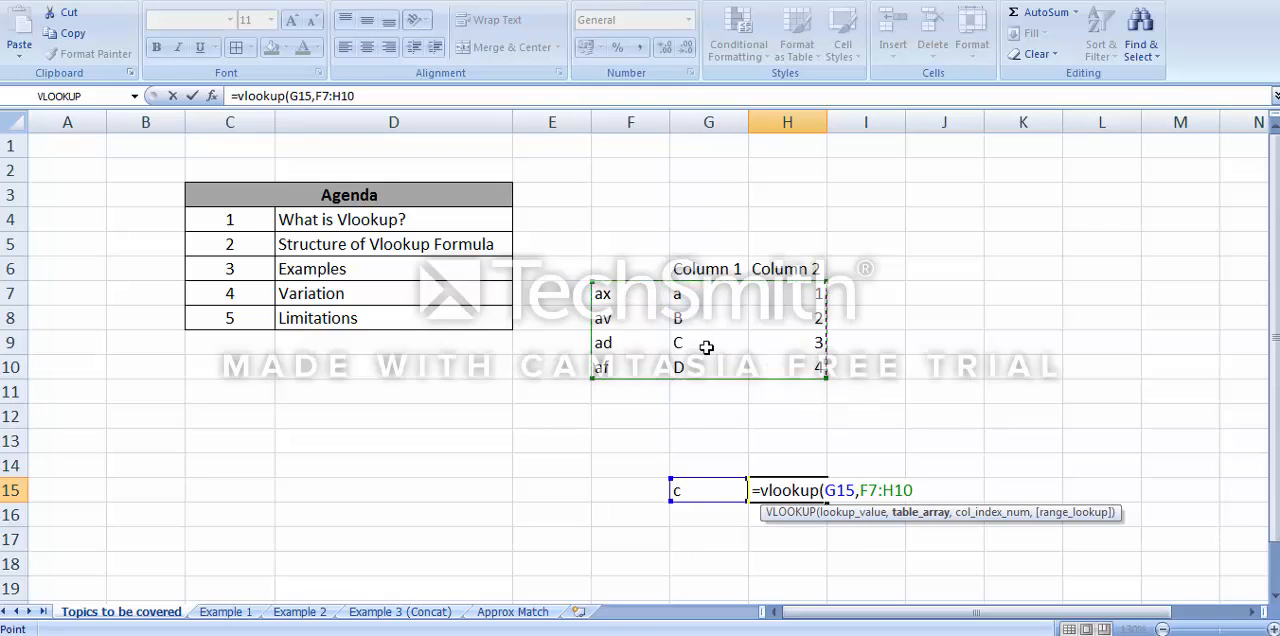
key(Escape)
Enter the formula =vlookup(G15,G7:H10,2,0) in cell H15
text(=vlookup)
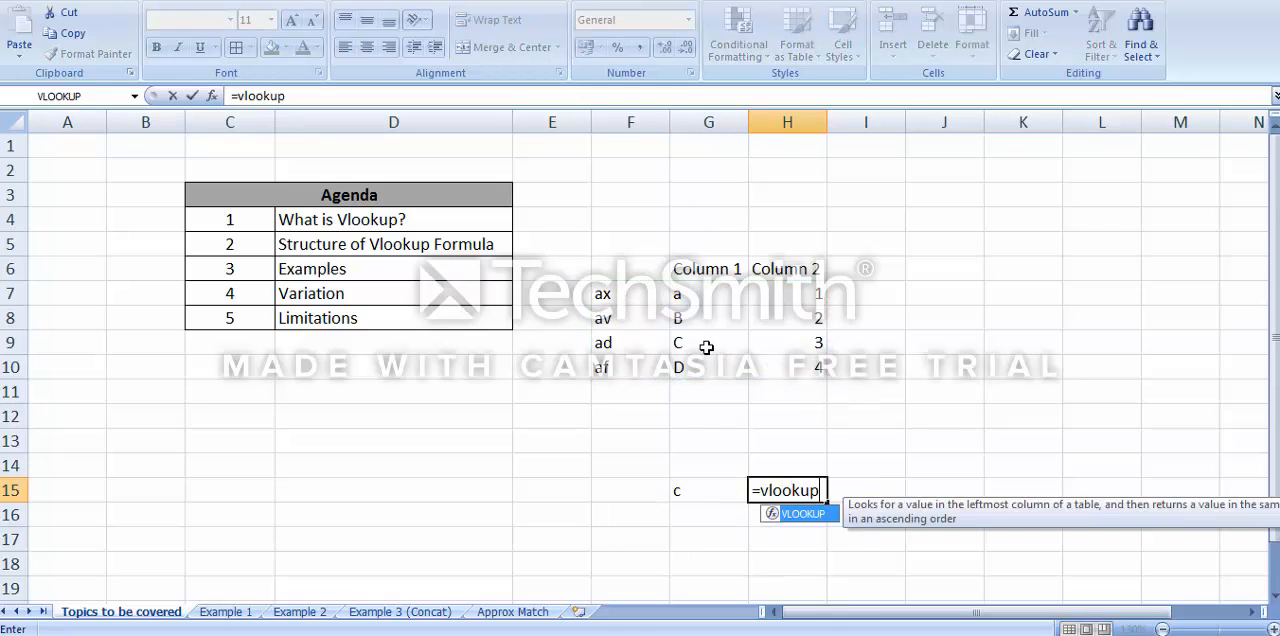
text(()
click(688, 489)
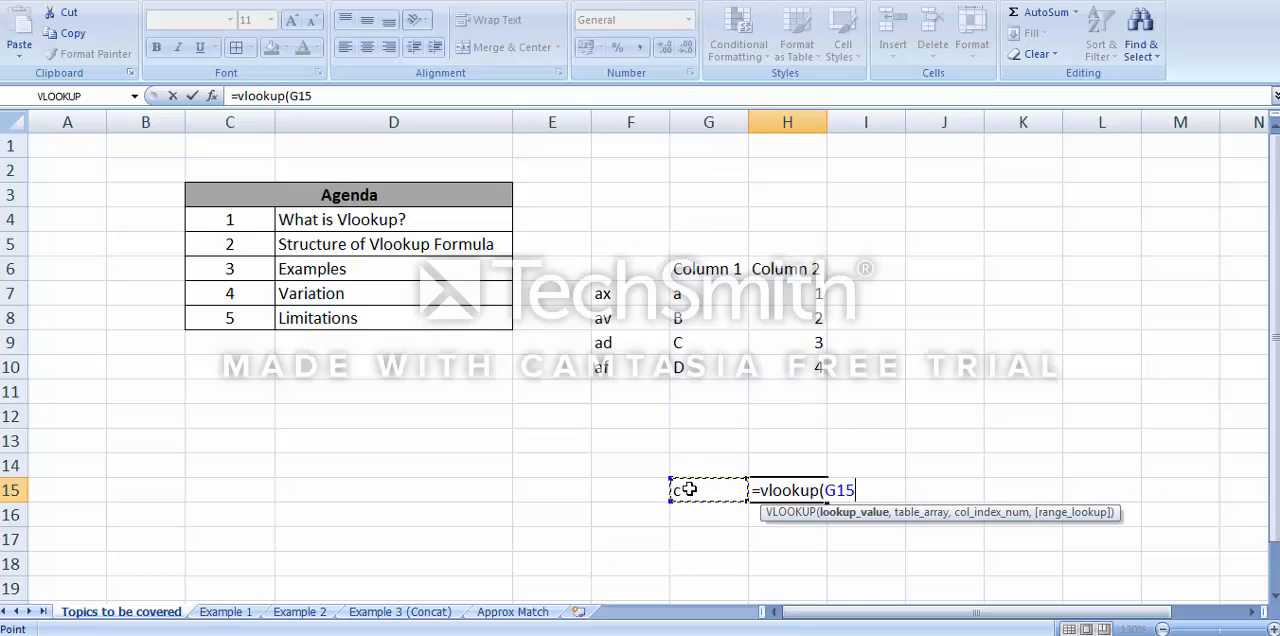
text(,)
drag(718, 298, 785, 366)
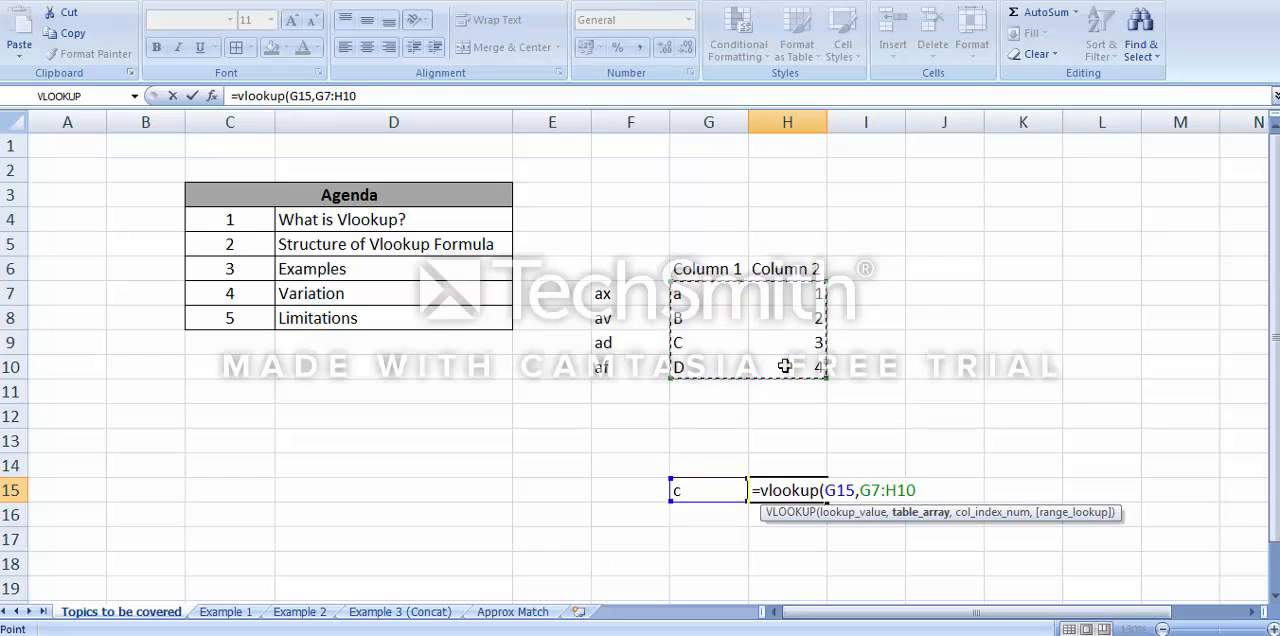
text(,)
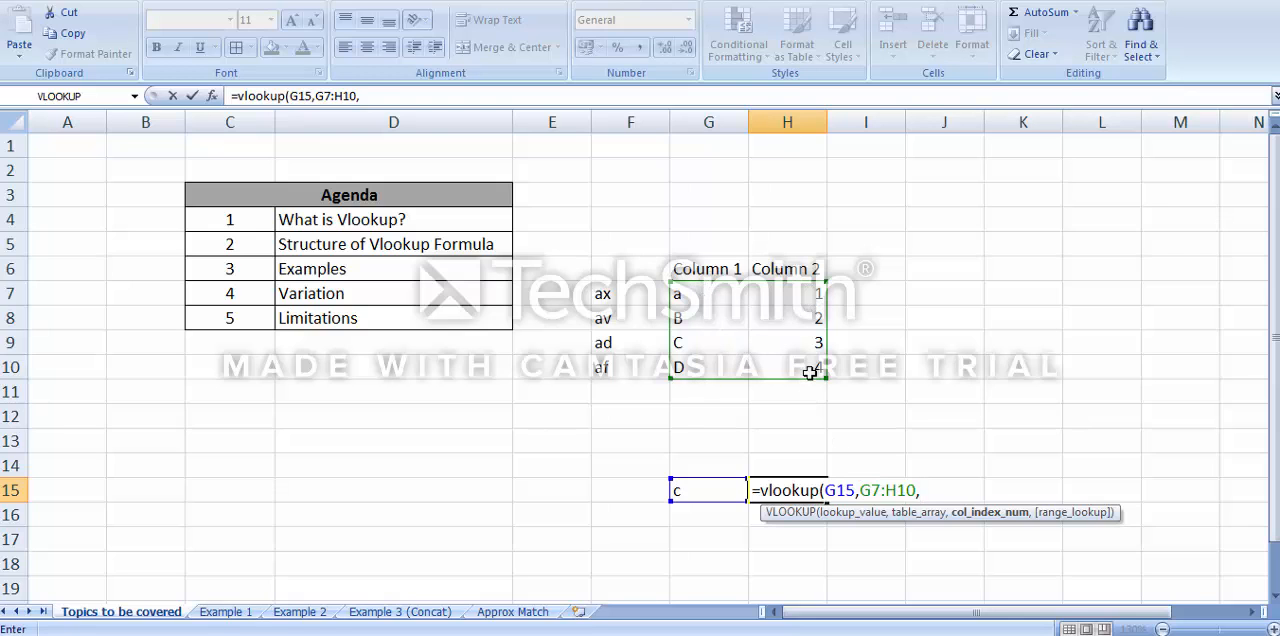
text(2,)
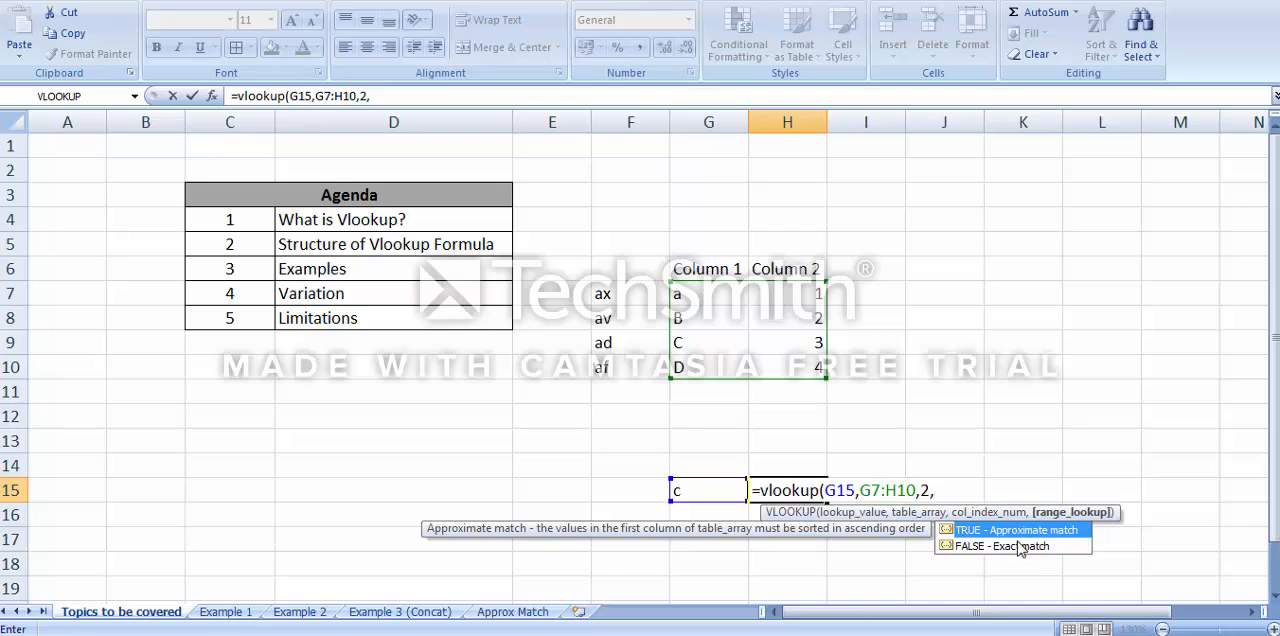
text(0))
key(Return)
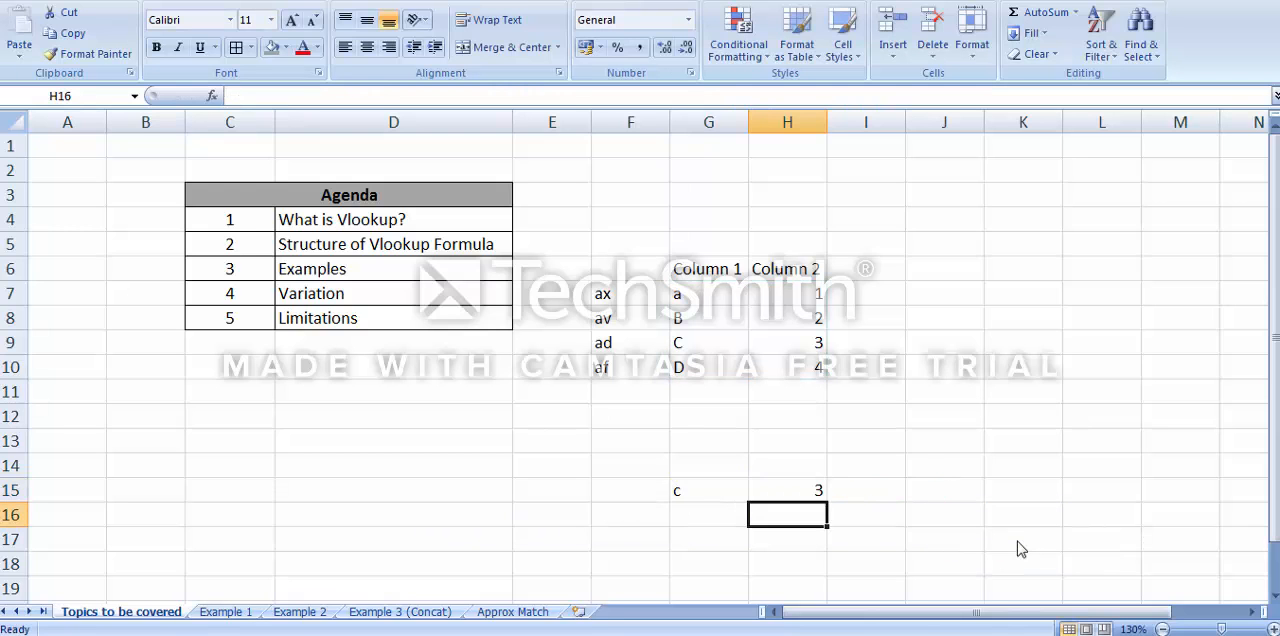
Highlight the C row of the sample table, cells G9:H9, to compare it with the lookup result
key(Up)
key(Left)
key(Up)
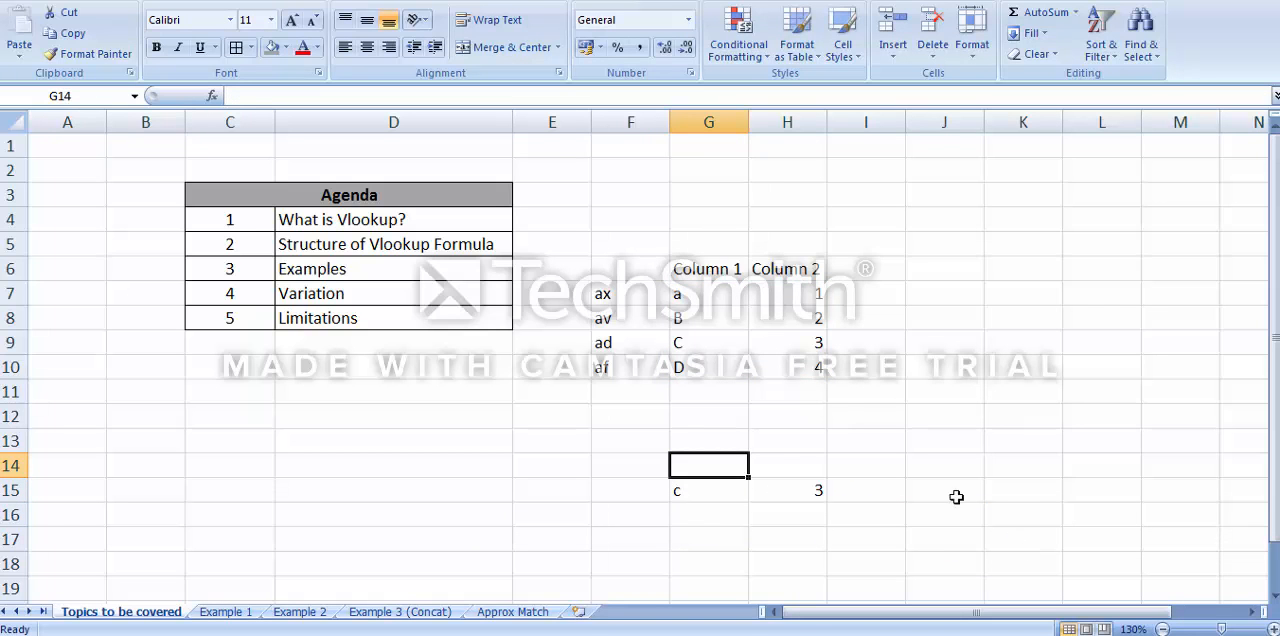
drag(717, 343, 812, 342)
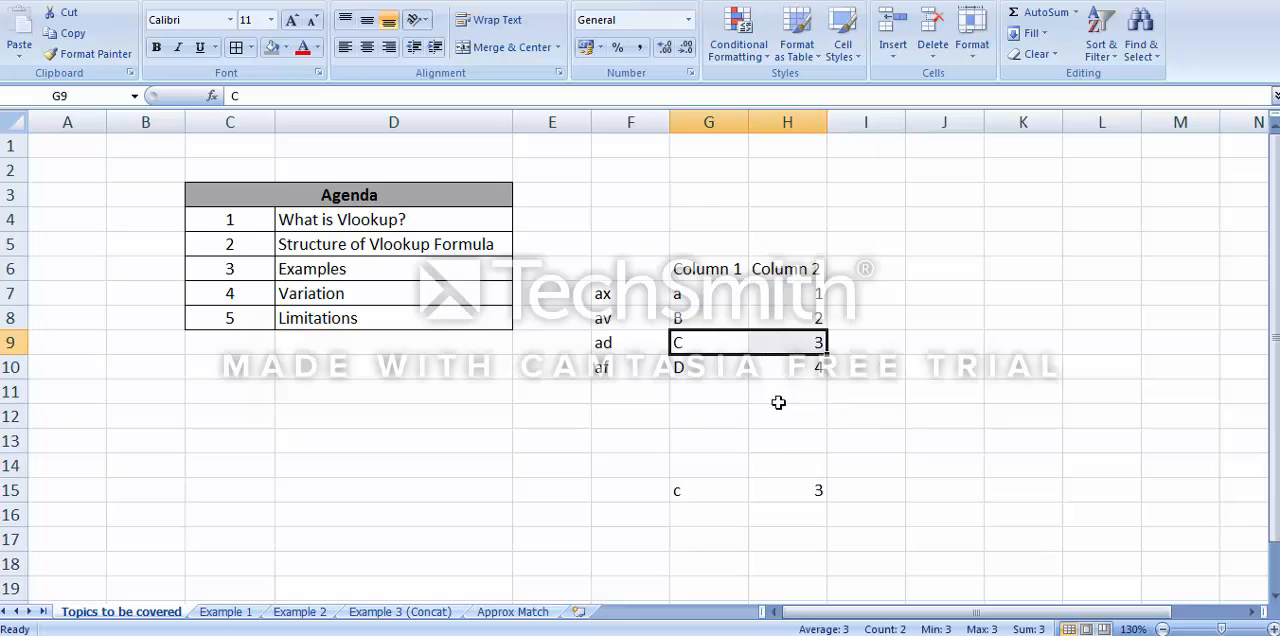
Test the lookup by setting the lookup value in G15 to d, followed by a
click(717, 492)
text(d)
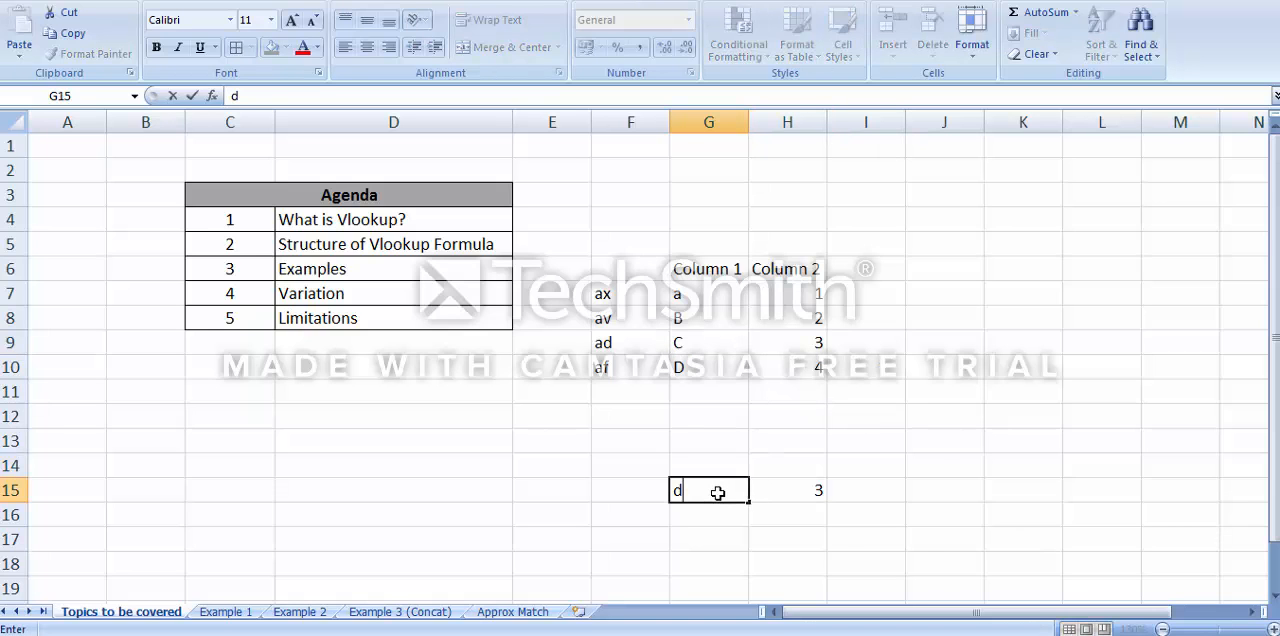
key(Return)
click(717, 492)
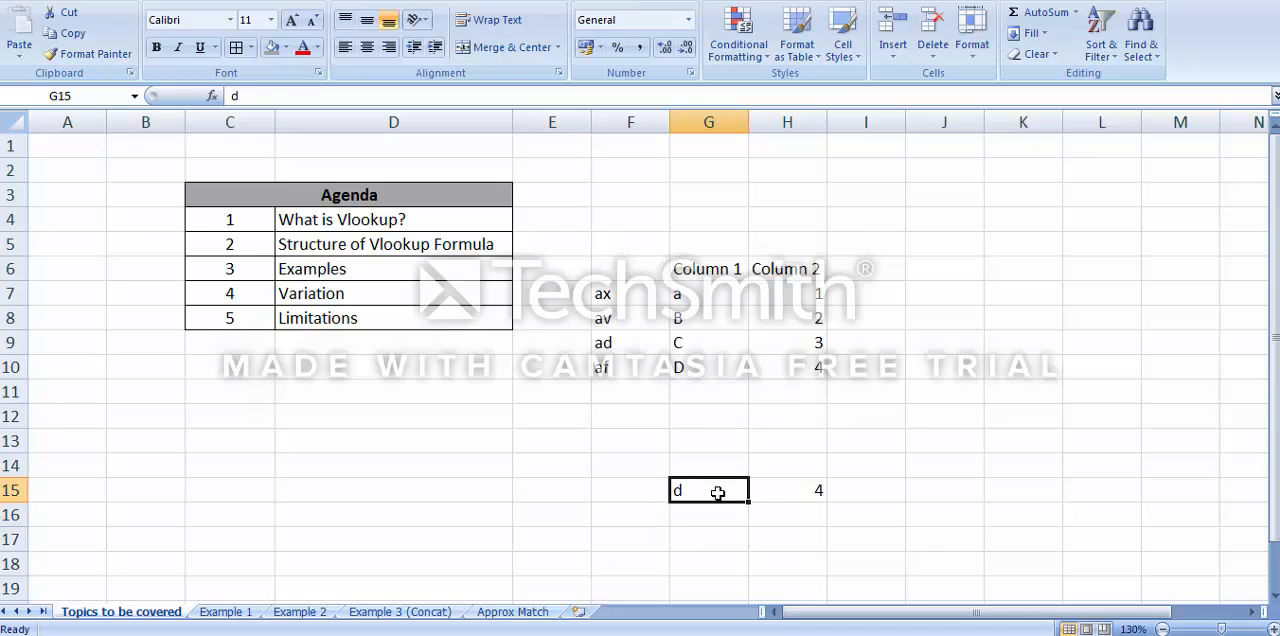
text(a)
key(ctrl+Return)
On the Example 1 sheet, shade the Name, Fruit and Sport header cells F10:H10 grey
click(226, 612)
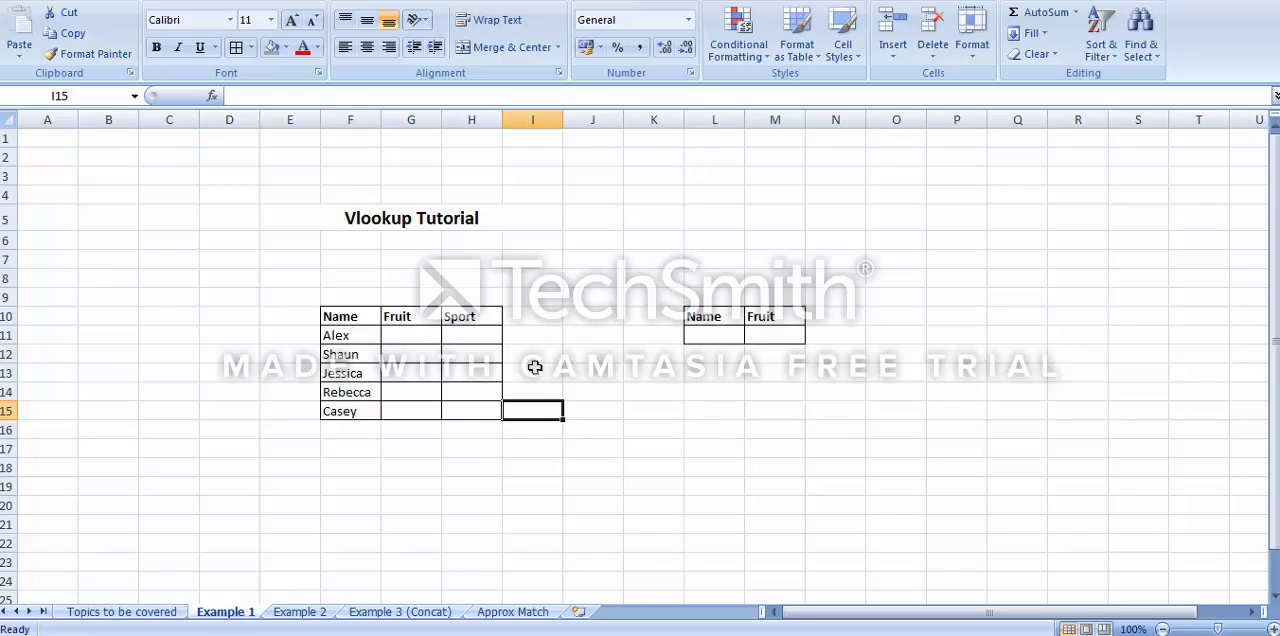
drag(324, 322, 456, 318)
click(271, 48)
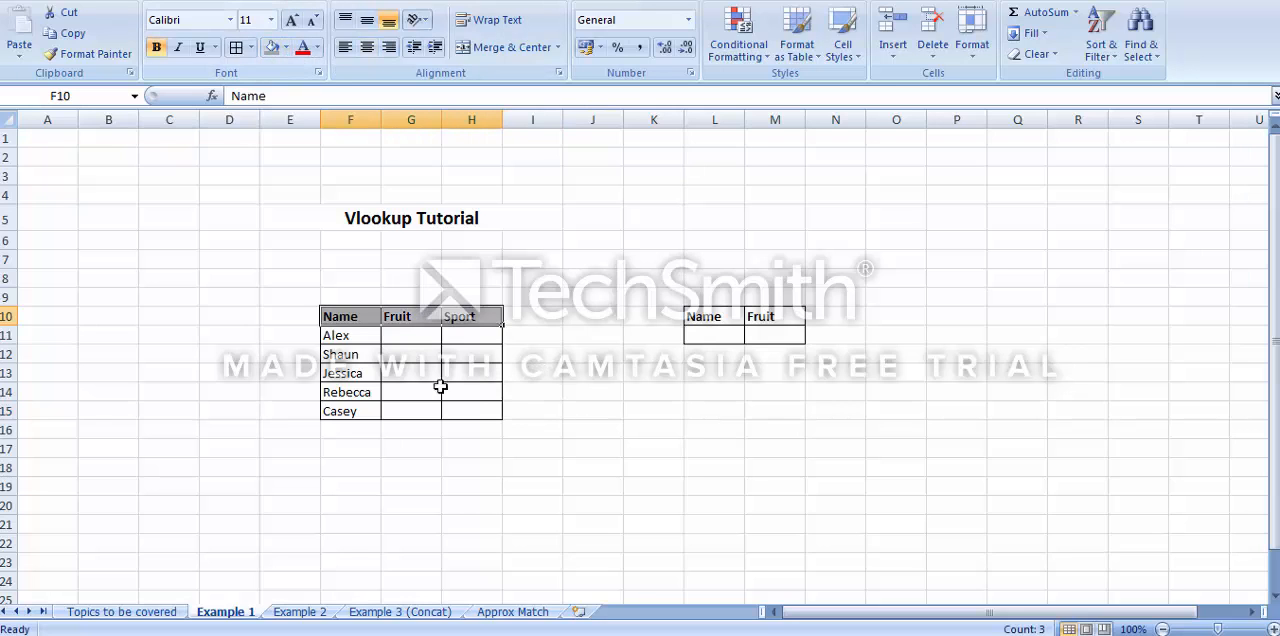
Fill the Fruit column in G11:G15 with Apple, Kiwi, Mango, Grapes and Kiwi
click(400, 336)
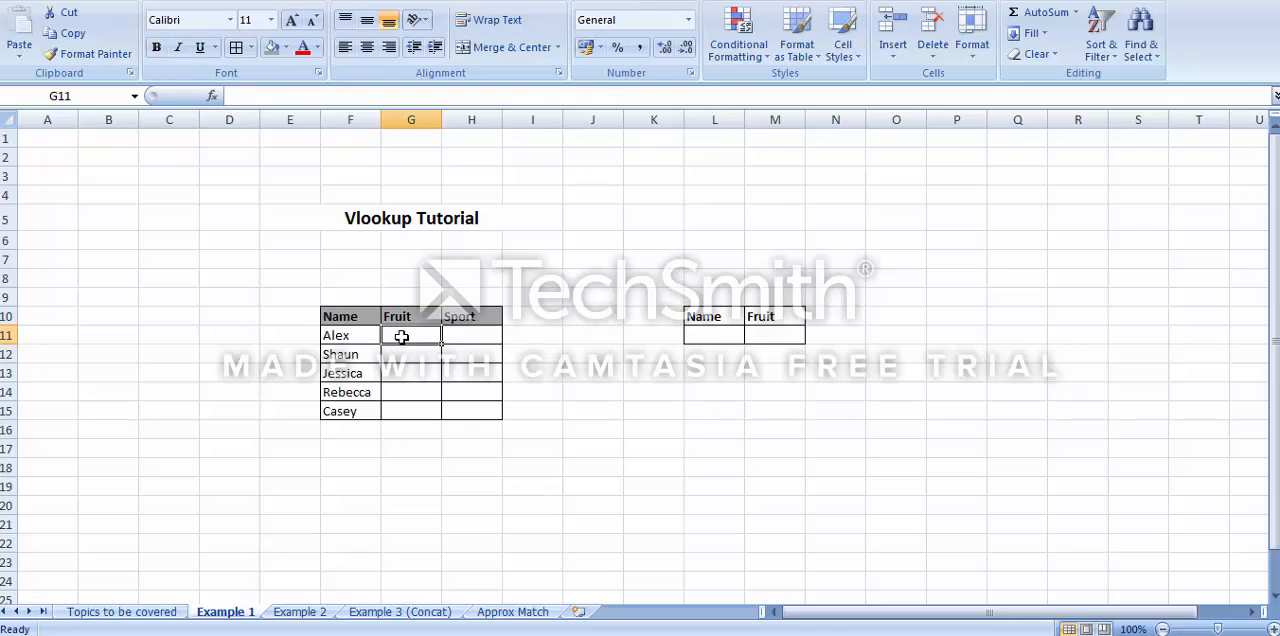
text(Apple)
key(Return)
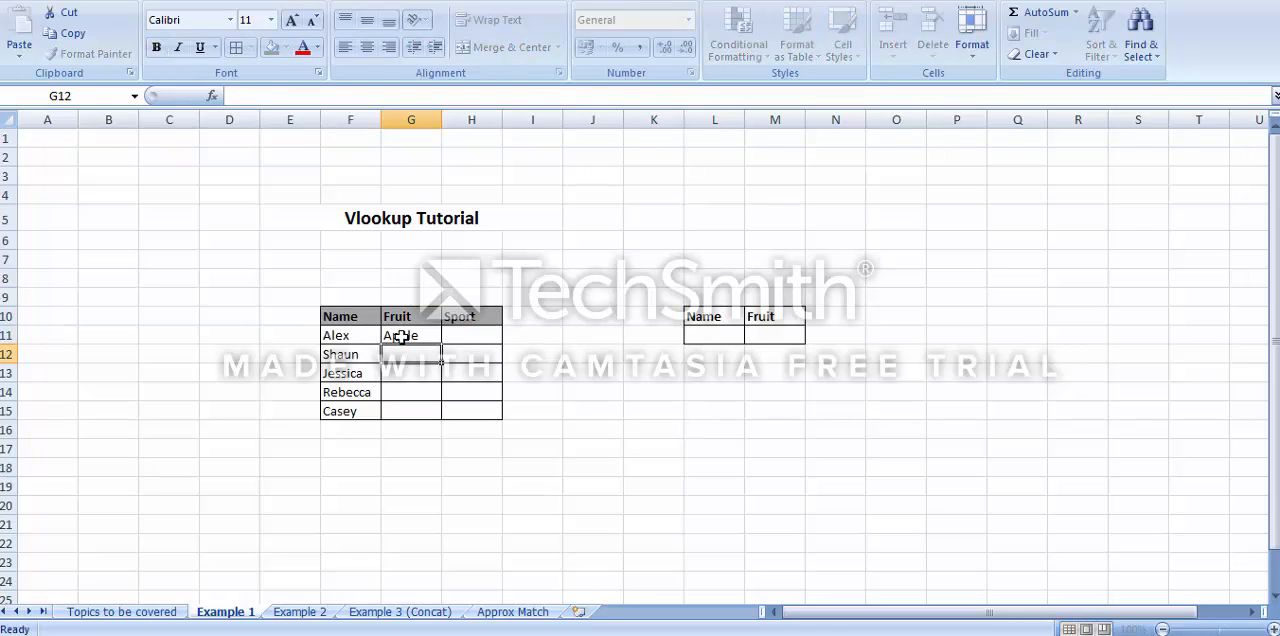
text(Kiwi)
key(Return)
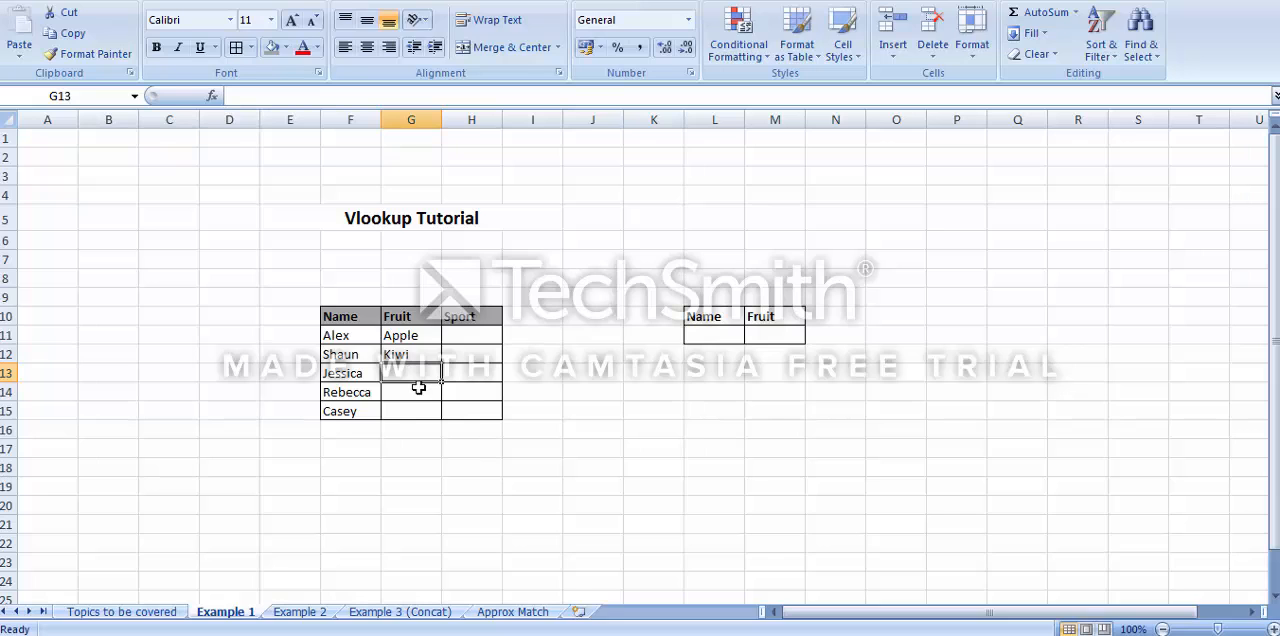
text(Mango)
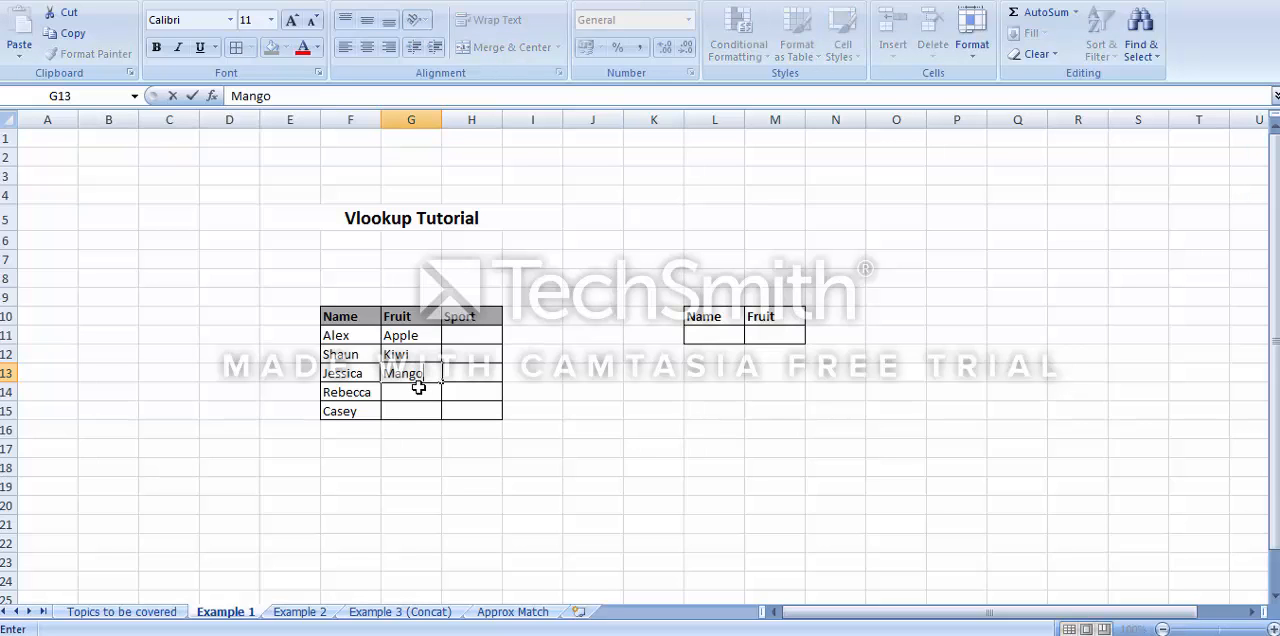
key(Return)
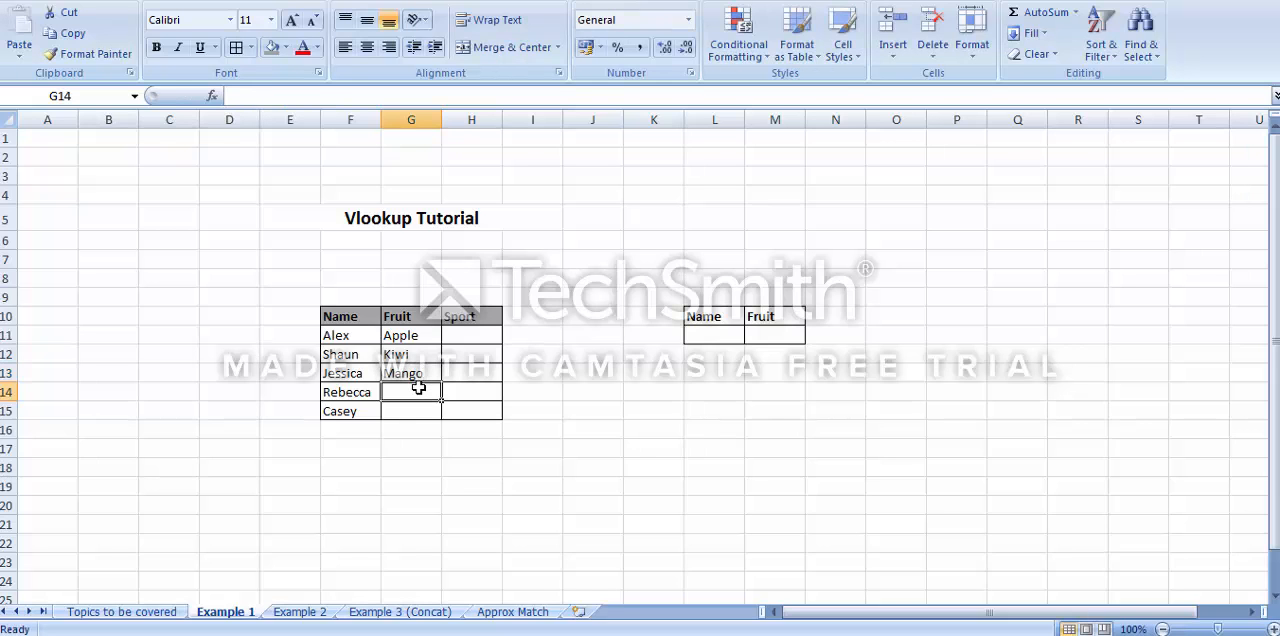
text(Grapes)
key(Return)
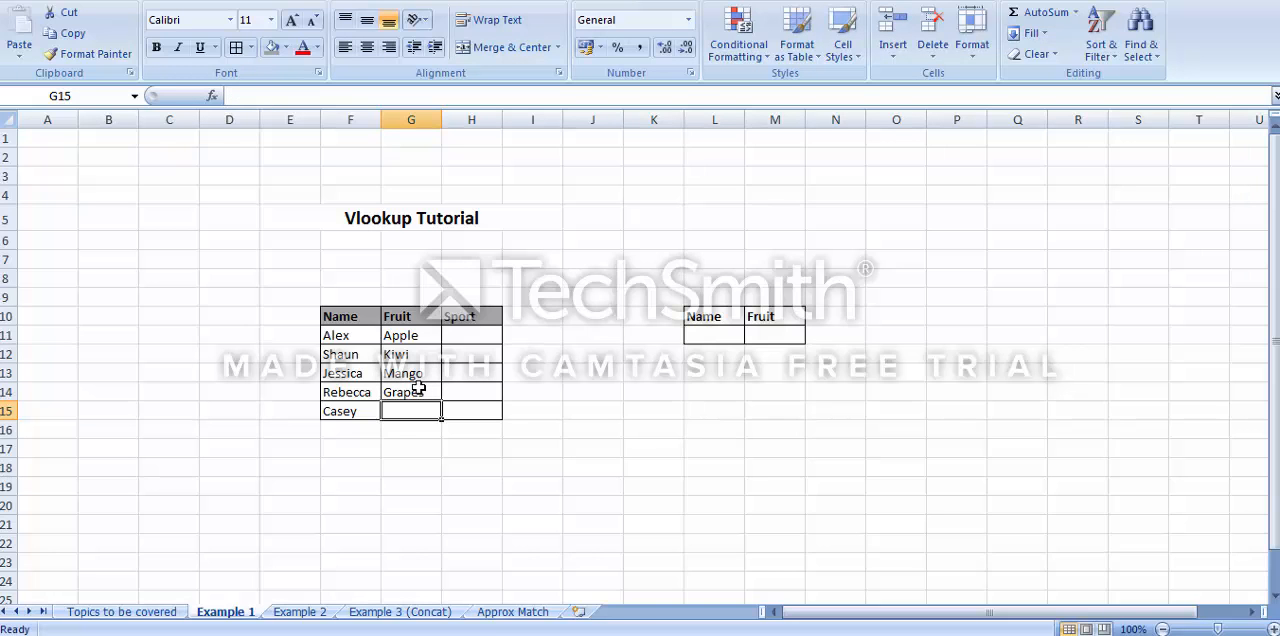
text(Kiwi)
key(Return)
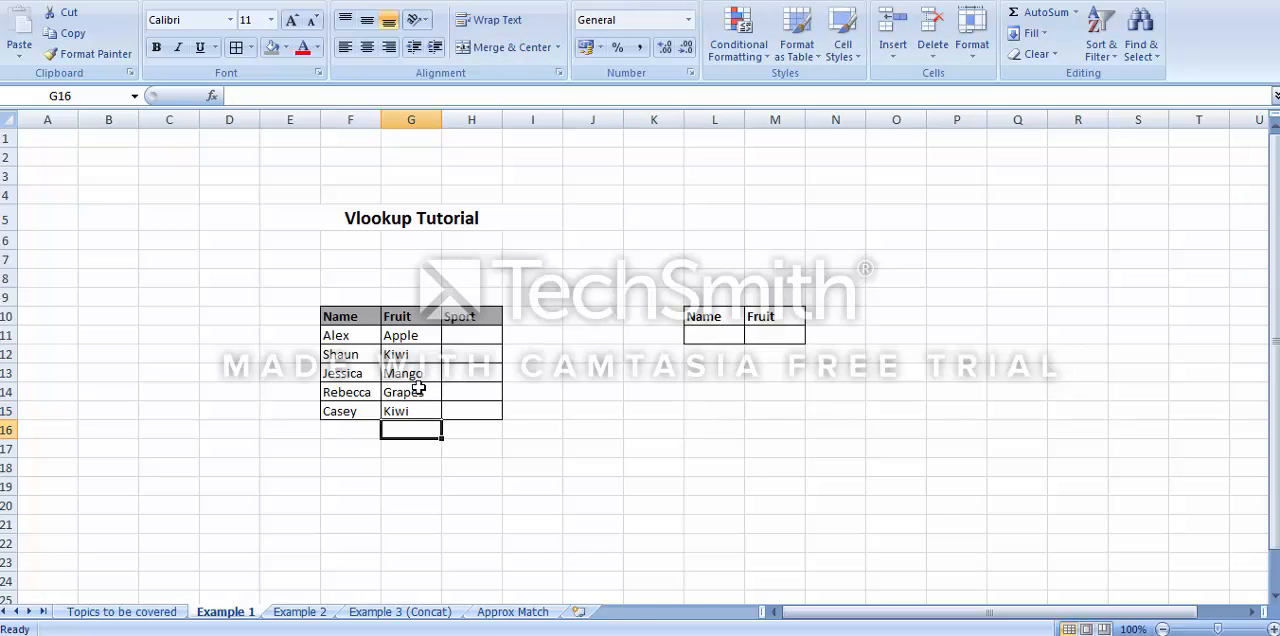
Enter the name from row 13 of the main table as the lookup name in cell L11
key(Up)
key(Up)
key(Up)
key(Up)
key(Up)
key(Right)
key(Right)
key(Right)
key(Right)
key(Right)
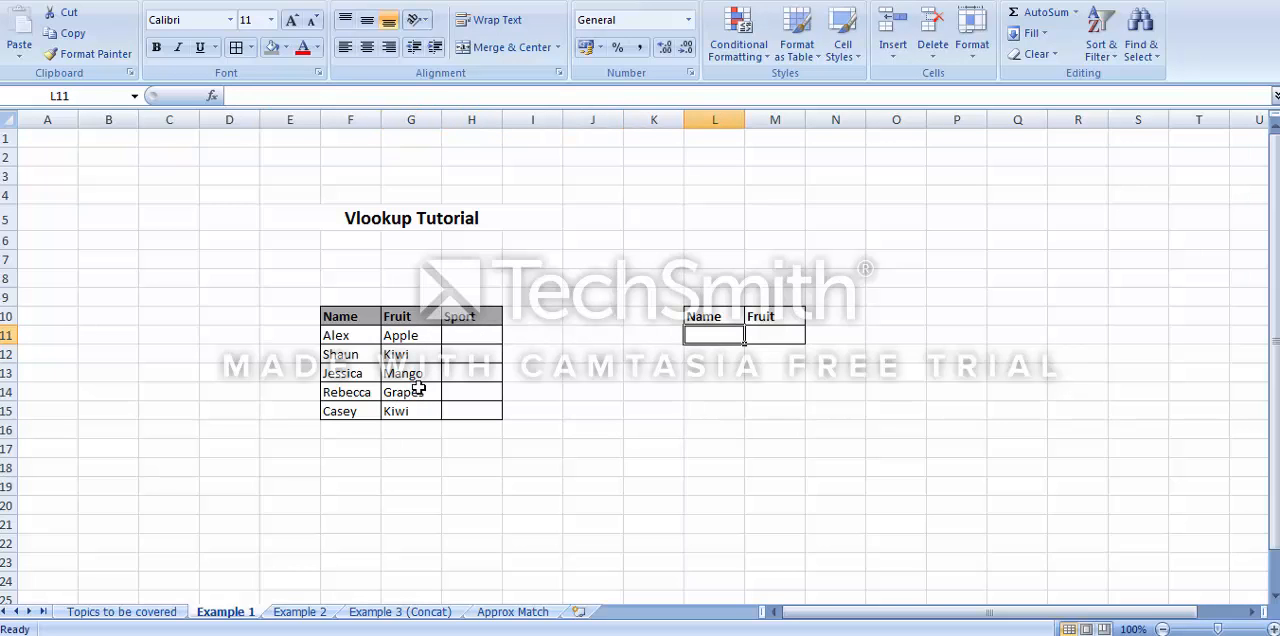
text(Jess)
key(BackSpace)
key(BackSpace)
key(BackSpace)
key(BackSpace)
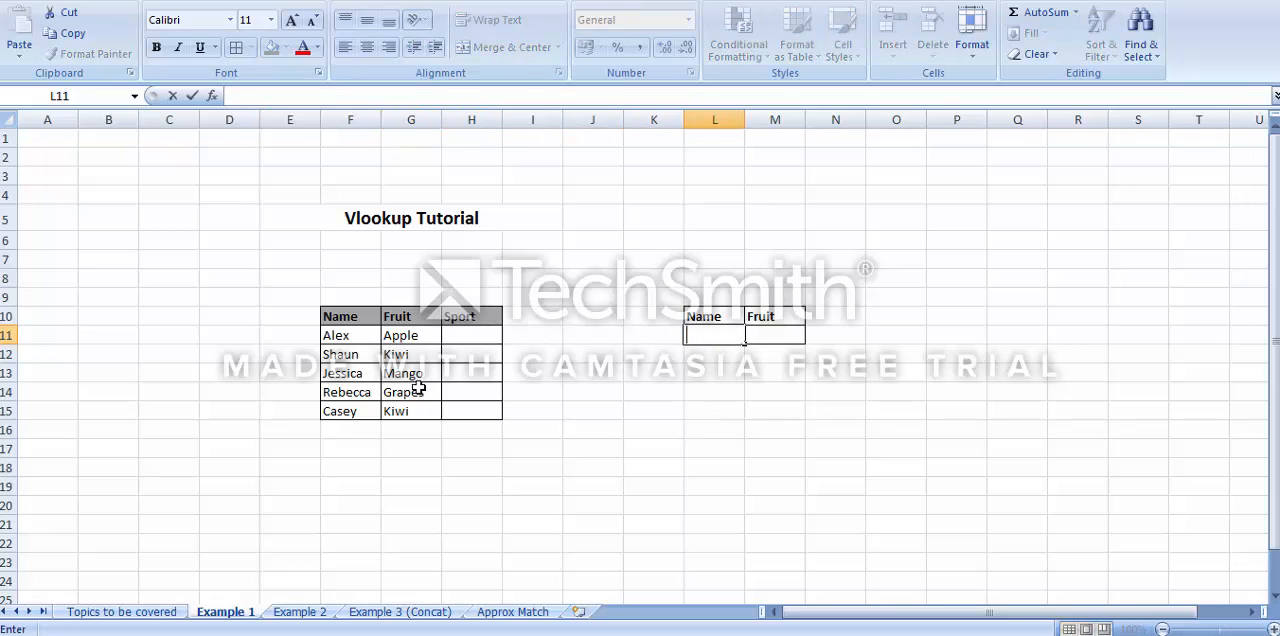
text(Jessica)
key(Return)
key(Up)
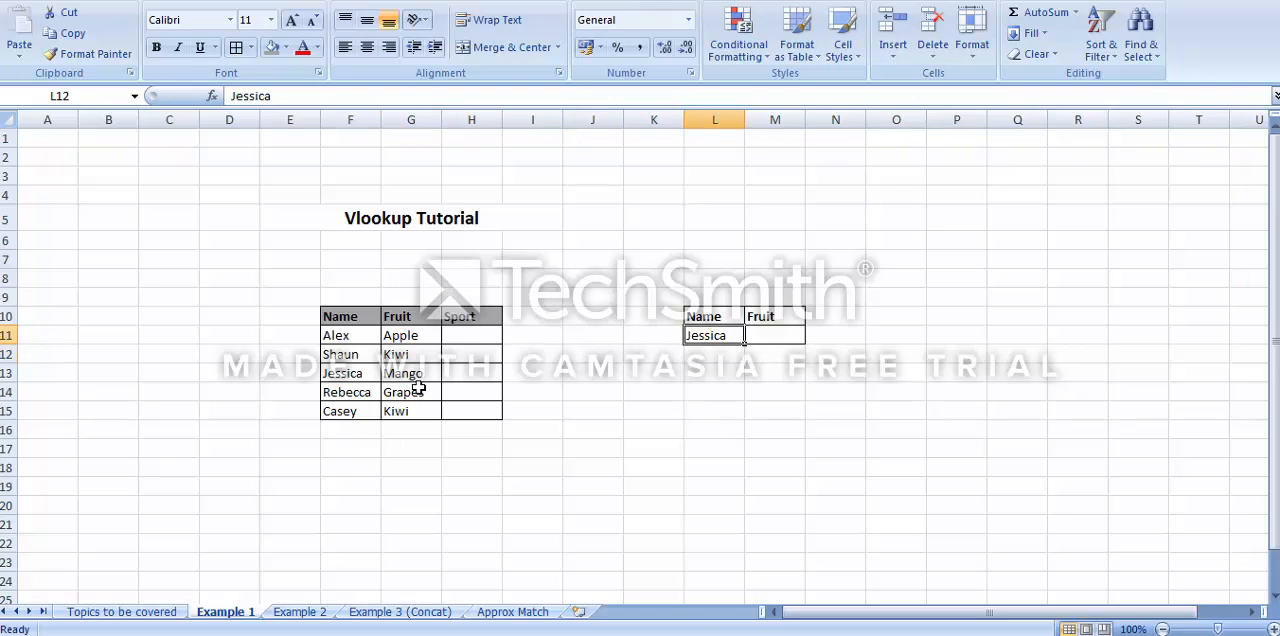
Begin a VLOOKUP formula in the Fruit cell M11 with L11 as the lookup value
key(Right)
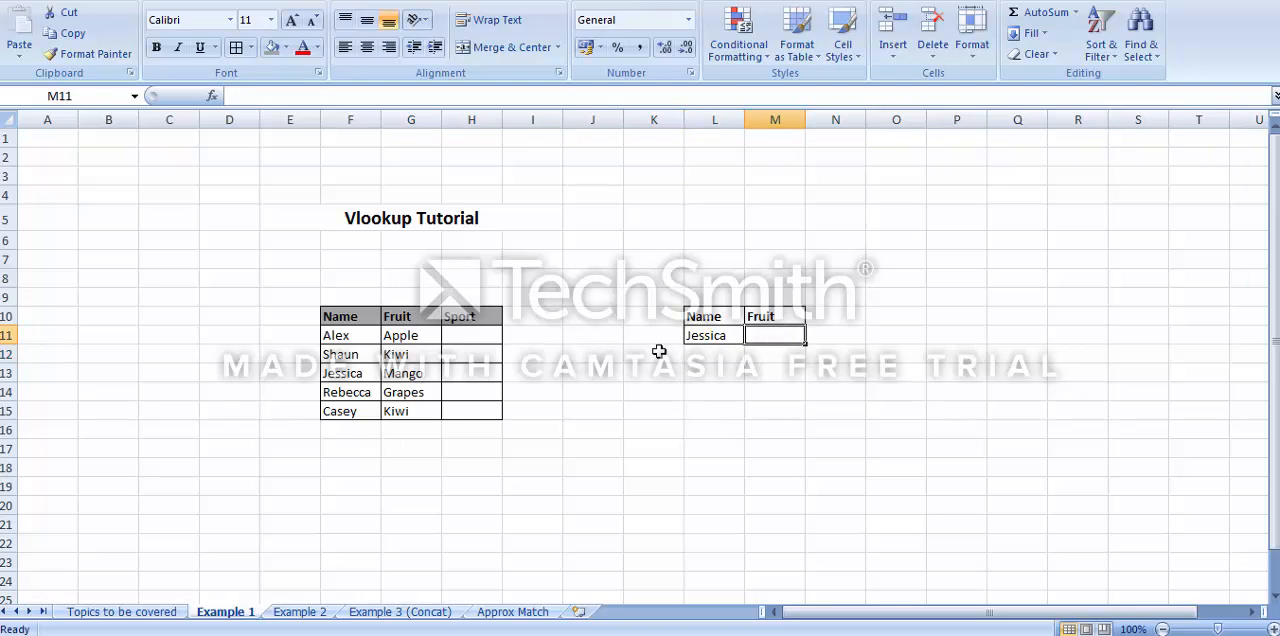
click(700, 341)
drag(362, 338, 403, 406)
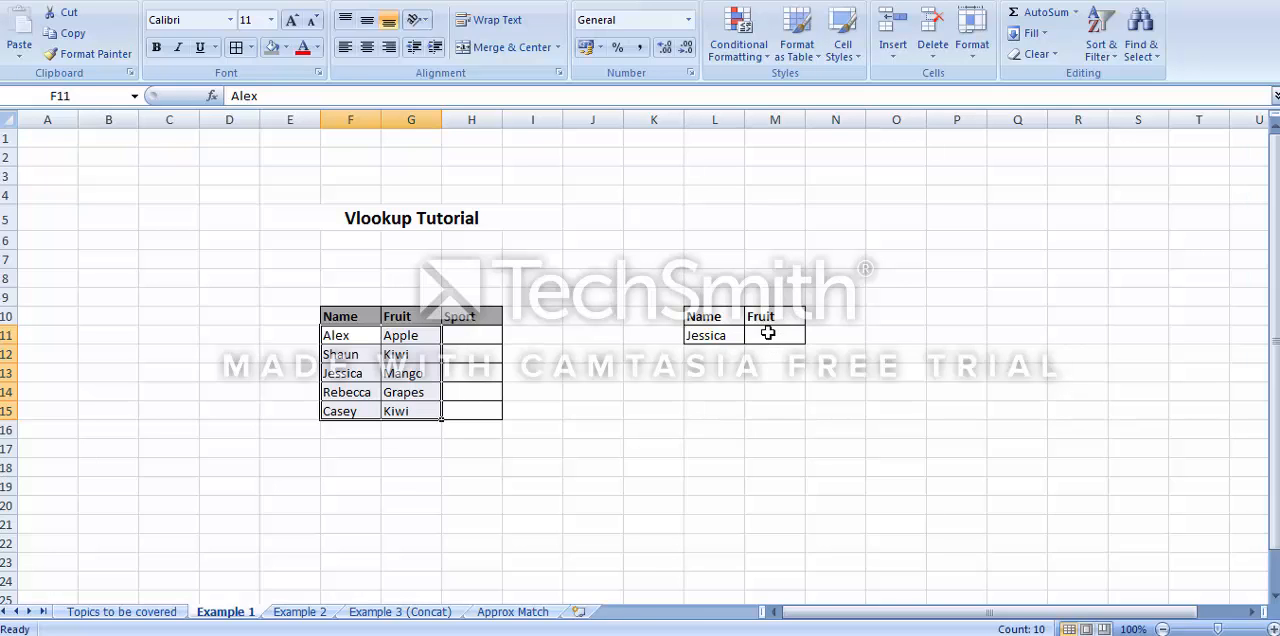
click(767, 333)
text(=vl)
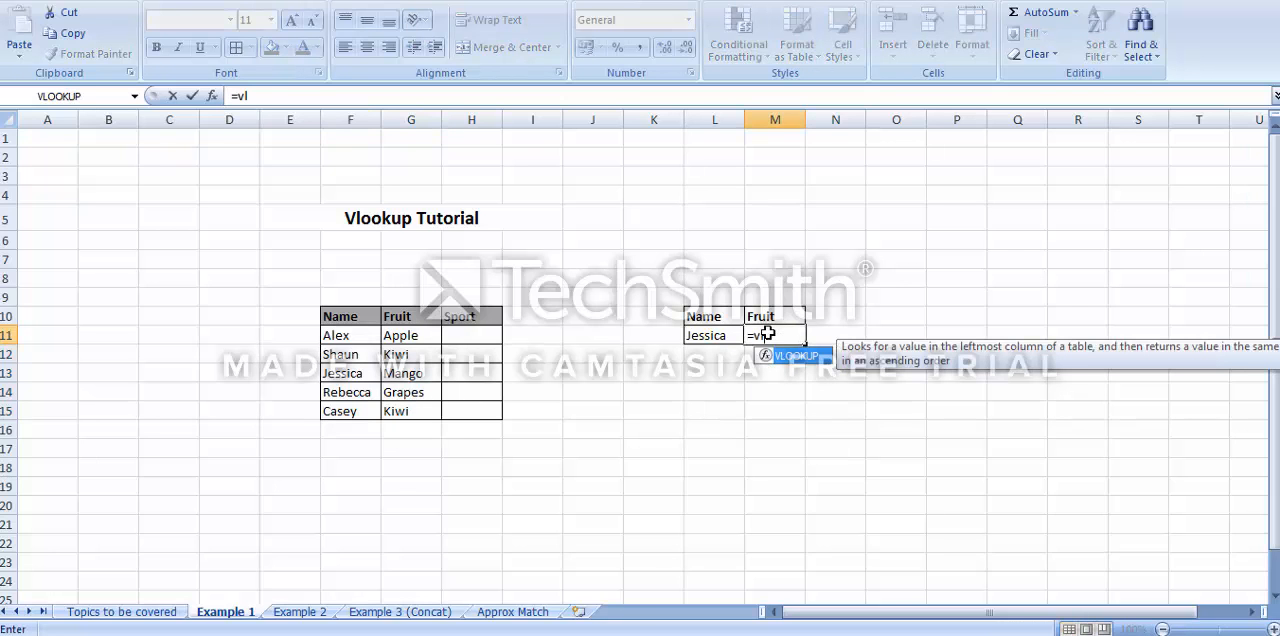
text(o)
double_click(786, 355)
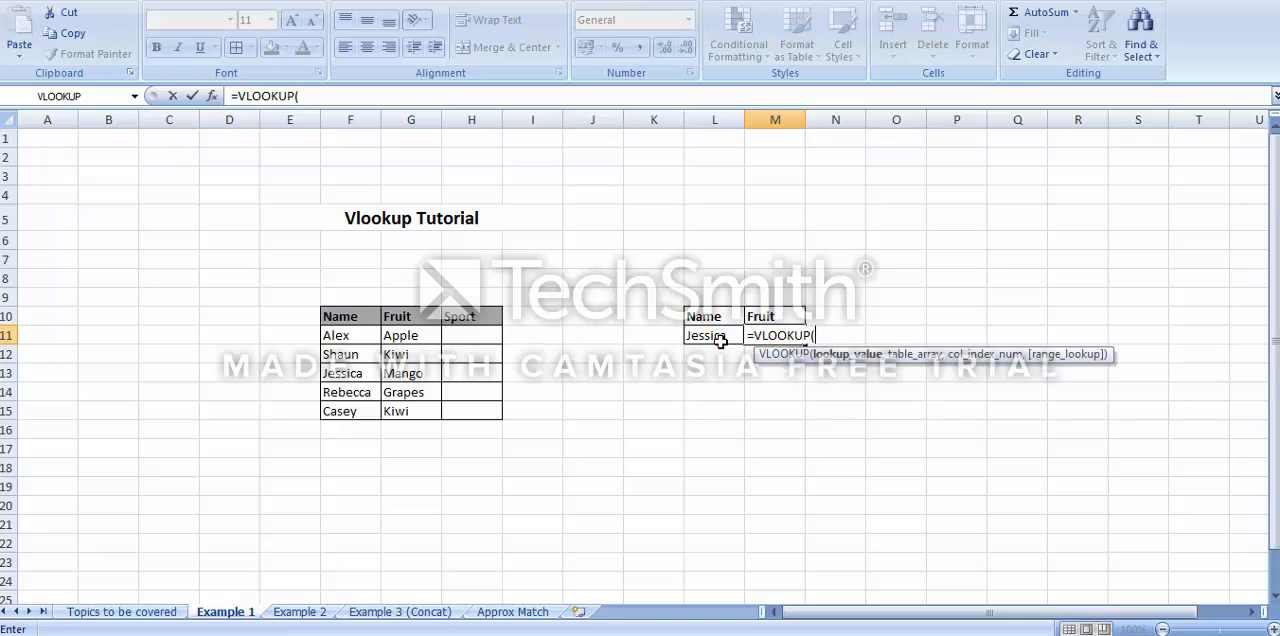
click(720, 338)
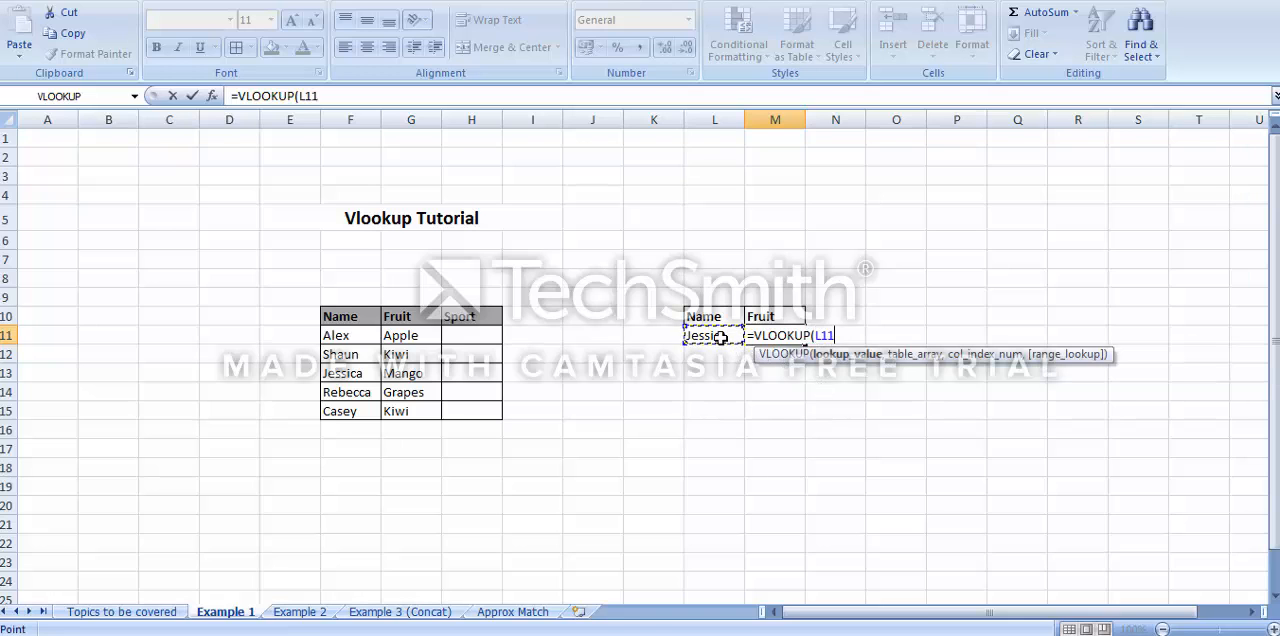
text(,)
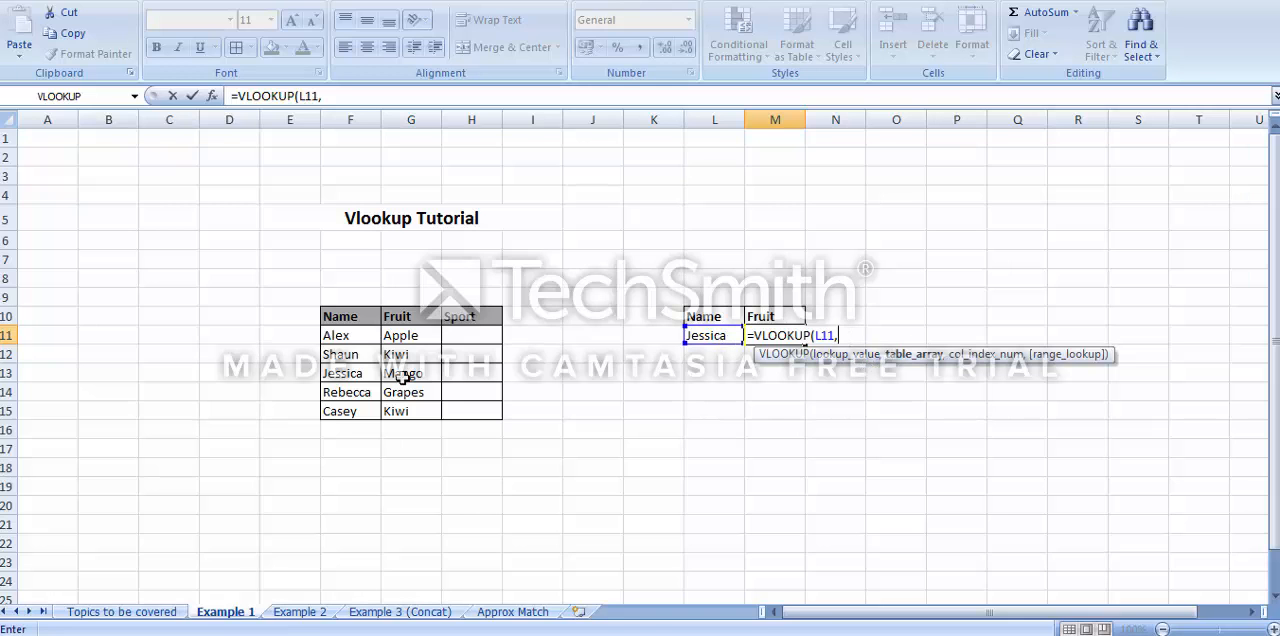
Complete the M11 formula with table array F11:H15, column index 2 and range lookup 0
click(341, 337)
drag(341, 337, 464, 409)
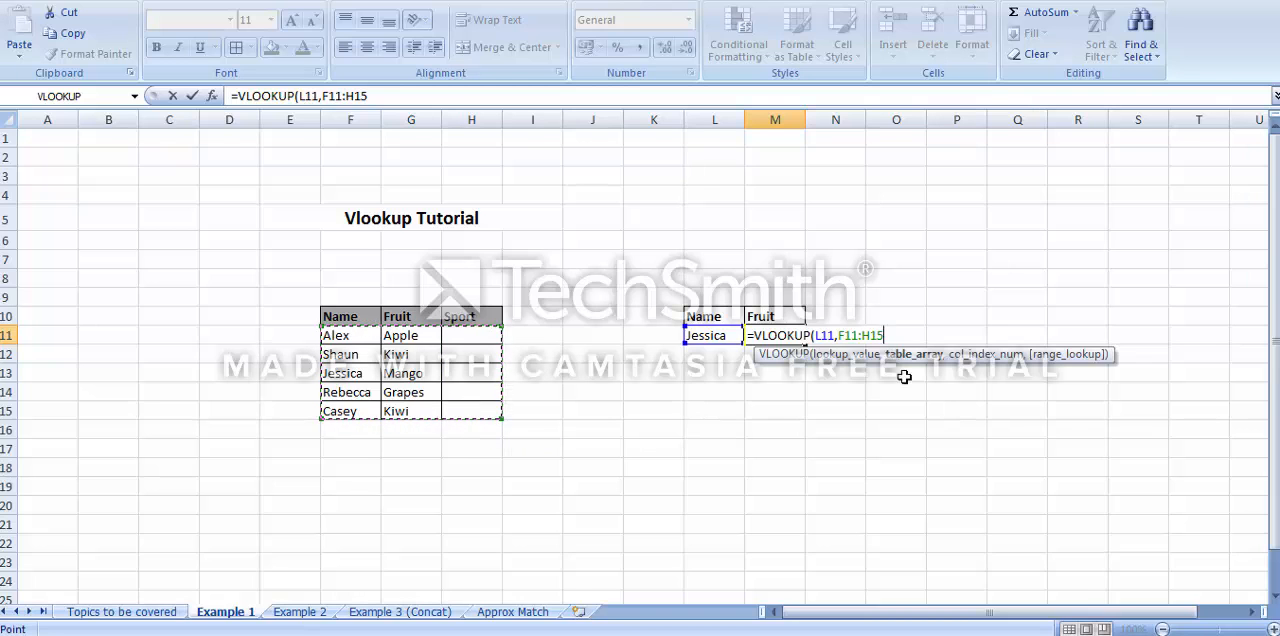
text(,2)
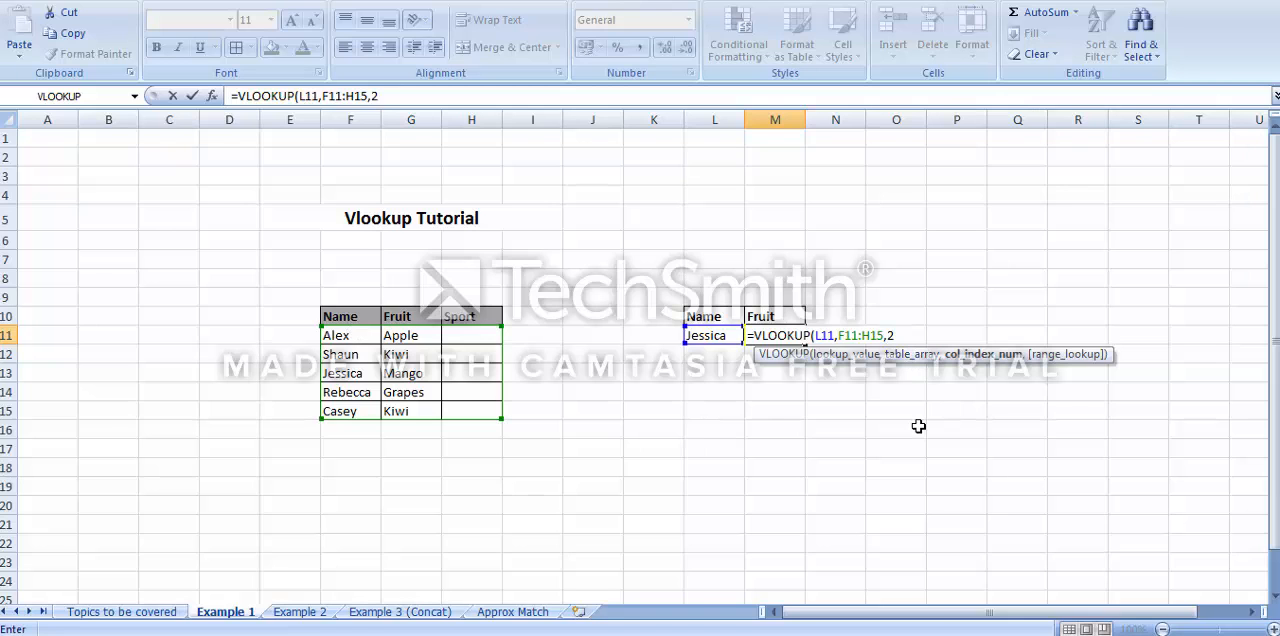
text(,0)
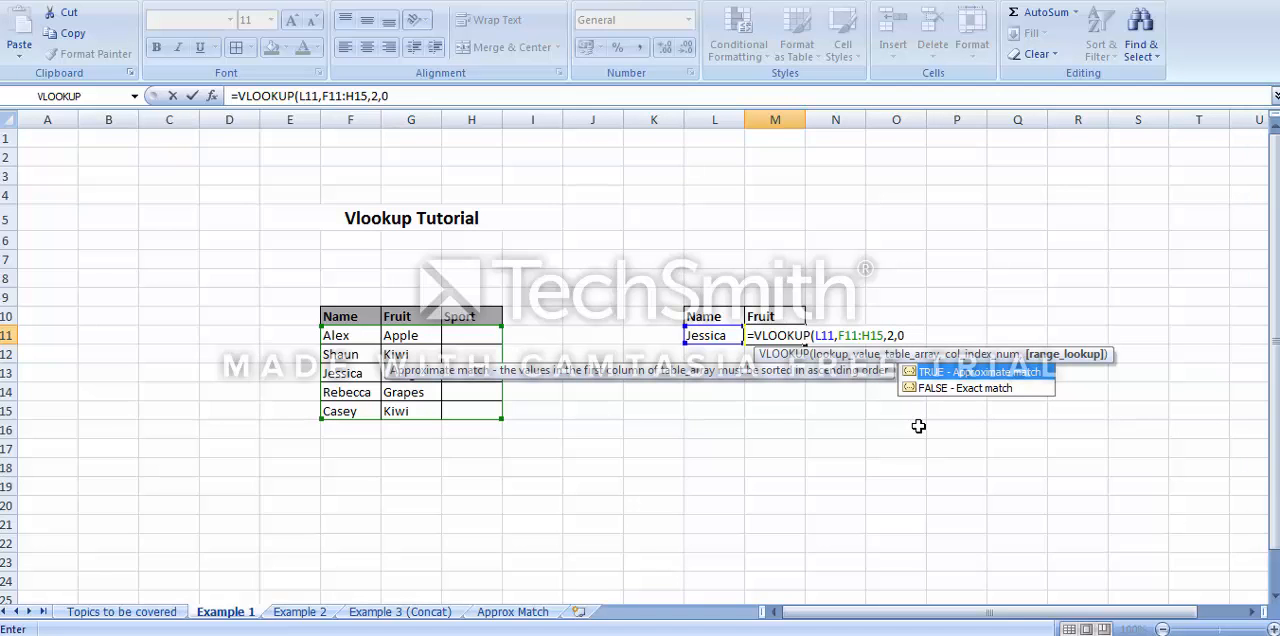
text())
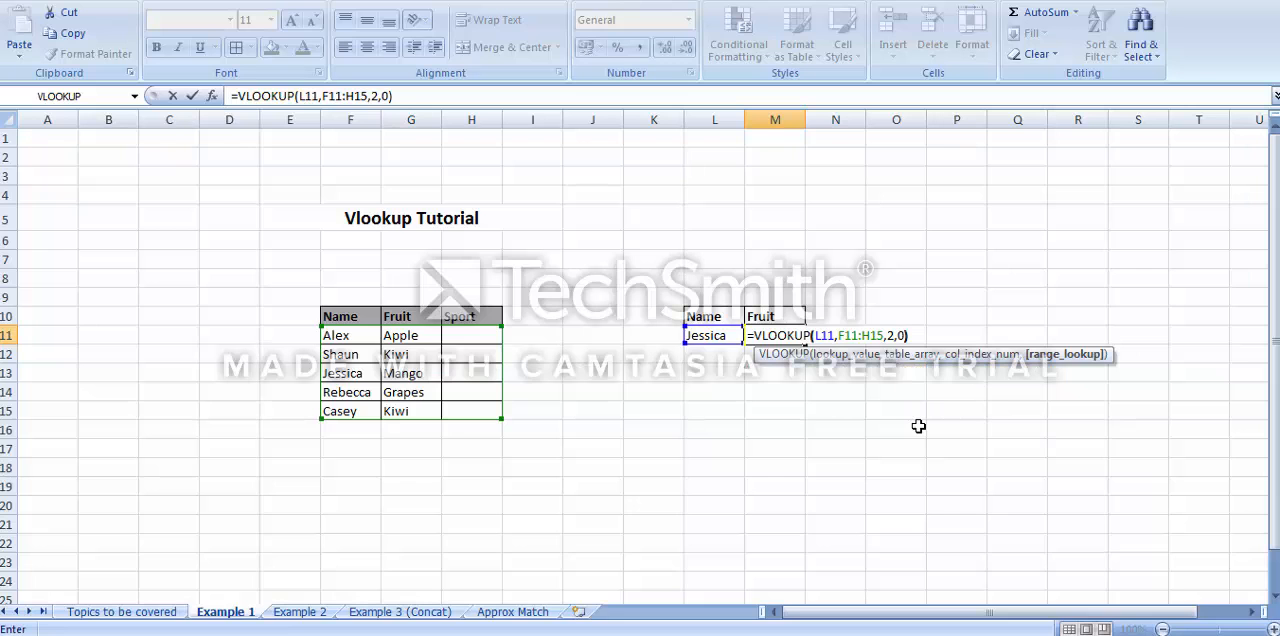
key(Return)
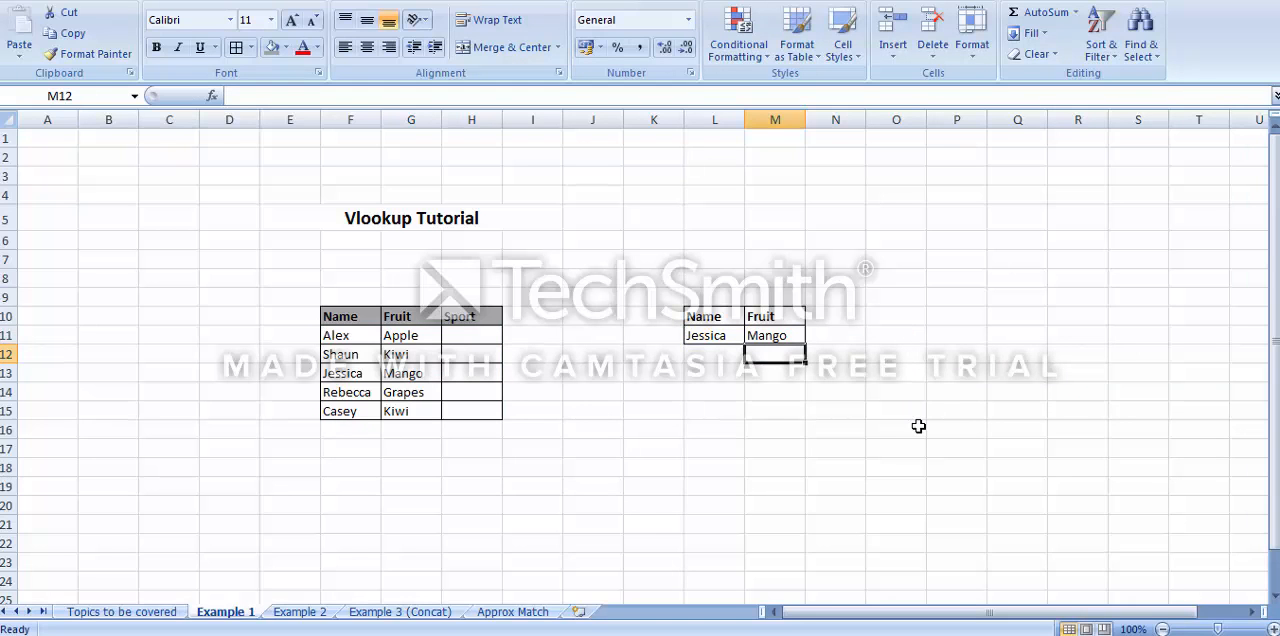
Replace the lookup name in L11 with the name from row 12 of the main table
click(703, 337)
text(S)
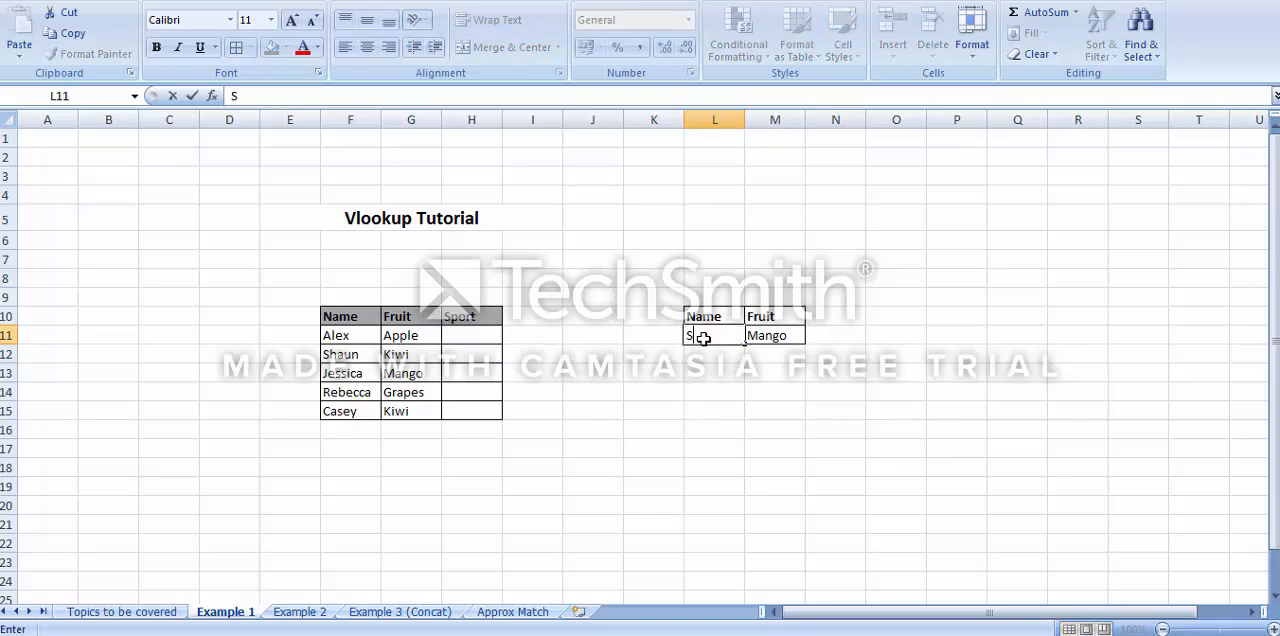
text(haun)
key(Return)
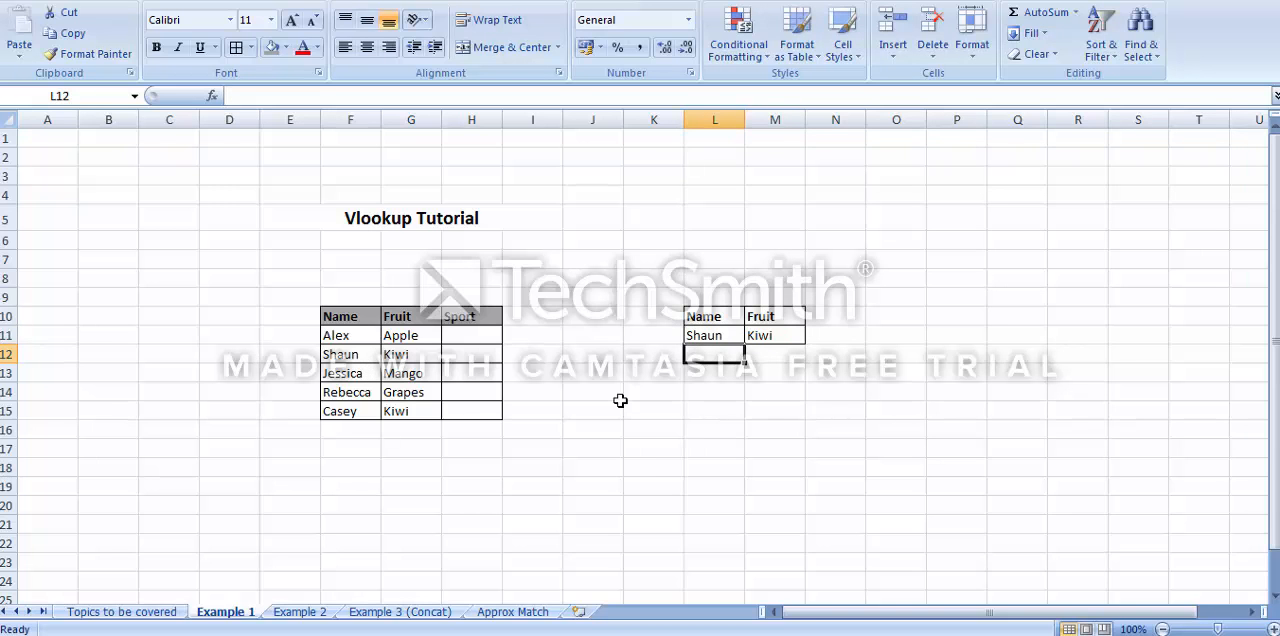
On the Example 2 sheet, check the Fruit formula in M11 and set L11 to the name from row 12 of the main table
key(ctrl+Page_Down)
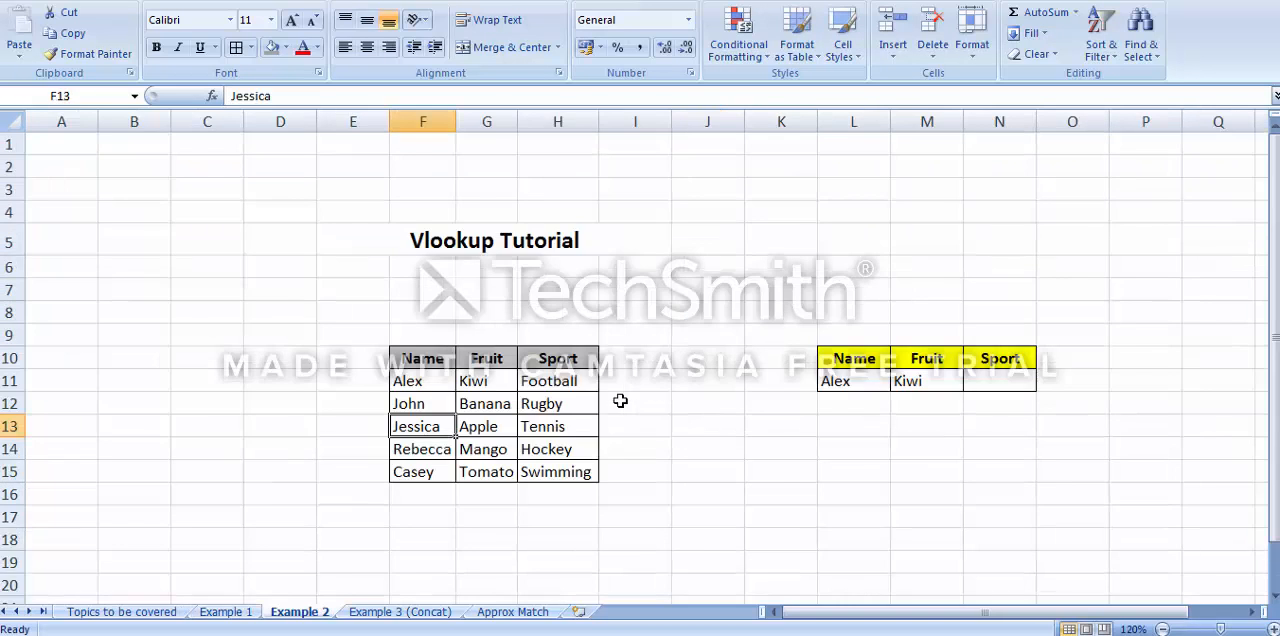
click(832, 382)
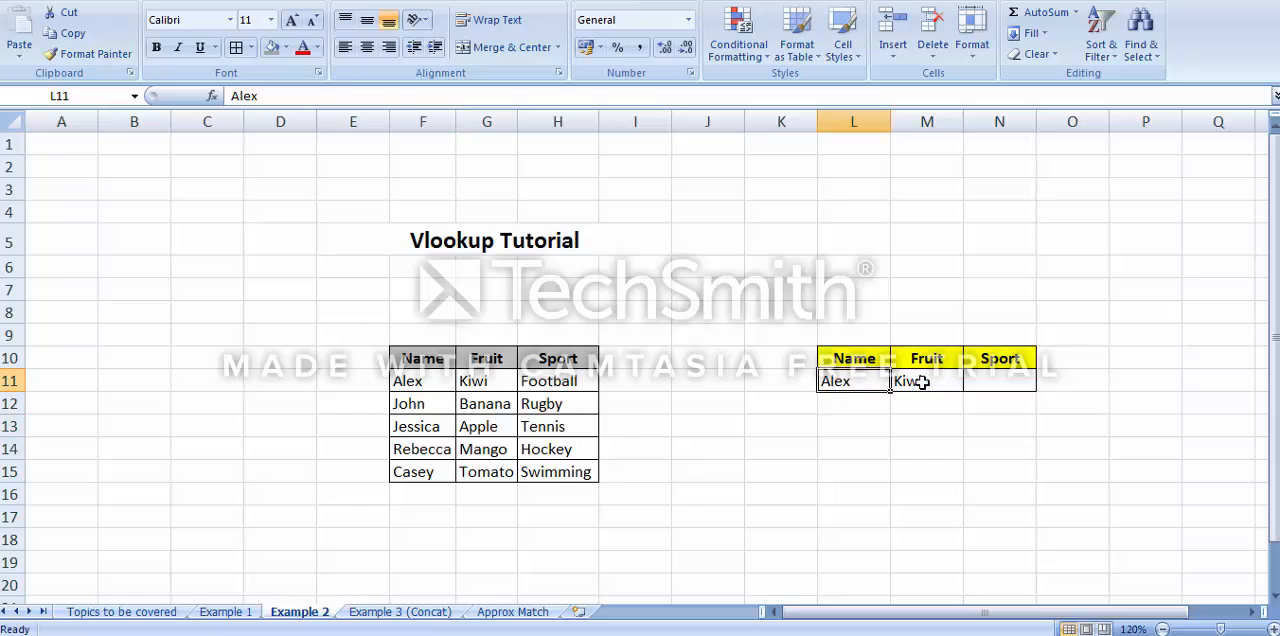
click(922, 381)
click(860, 381)
click(935, 380)
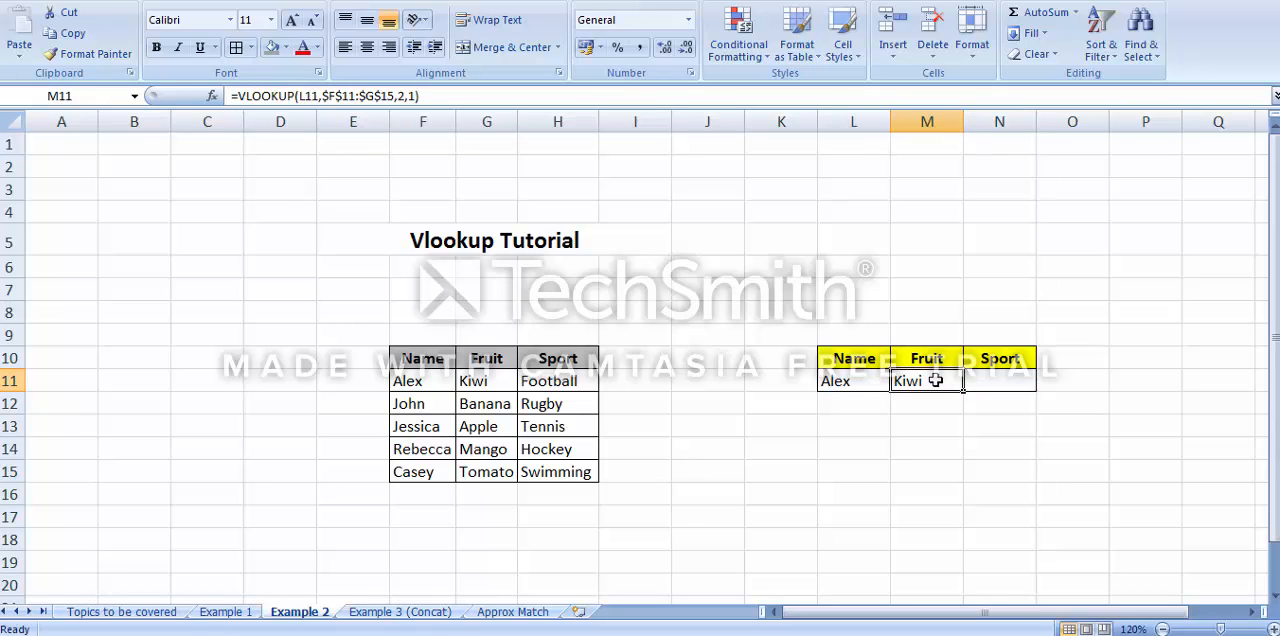
click(872, 383)
text(John)
key(Return)
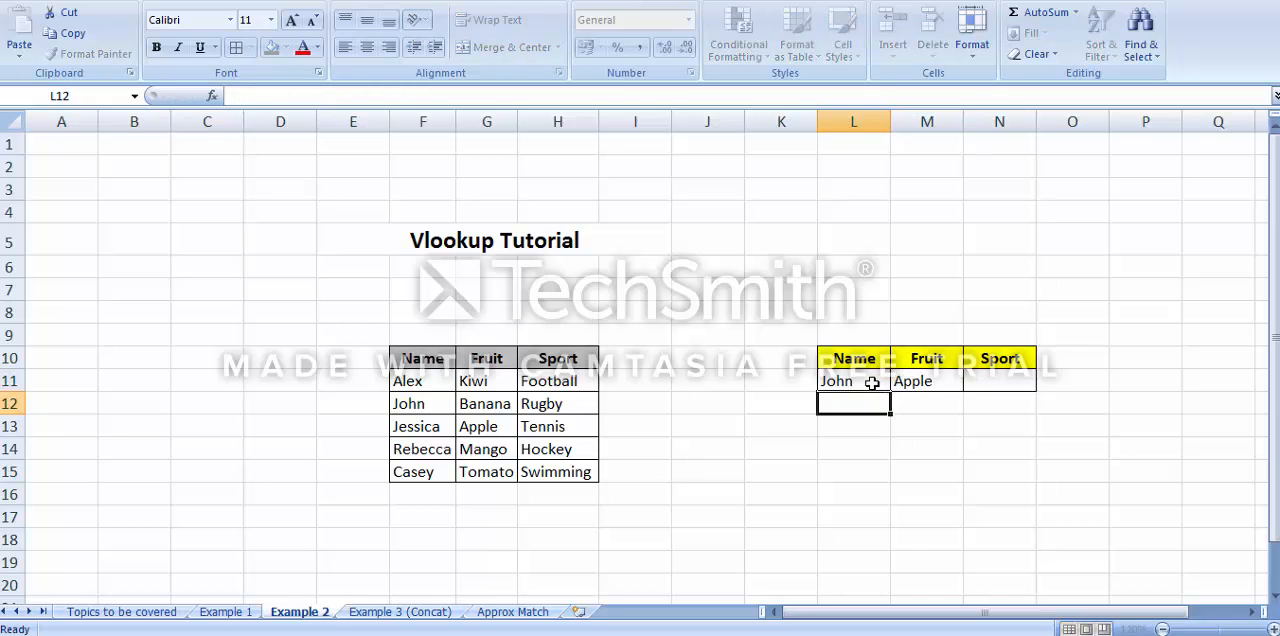
Start a VLOOKUP formula in the Sport cell N11 of the lookup table
key(Right)
key(Up)
key(Right)
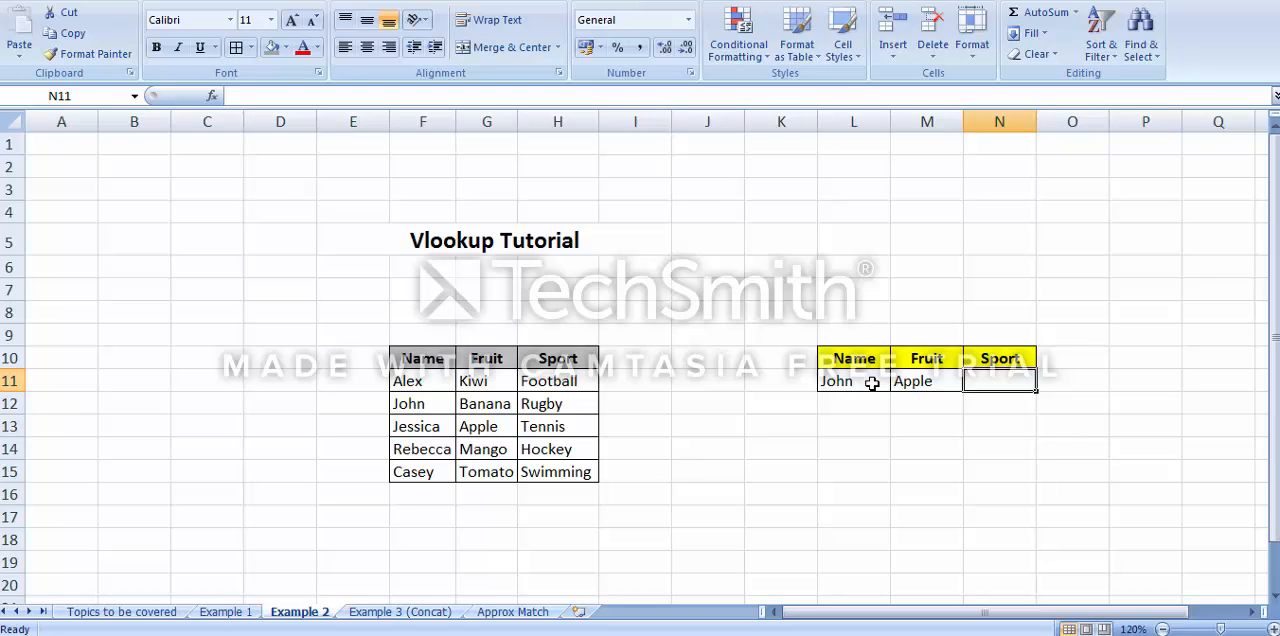
text(=vlookup()
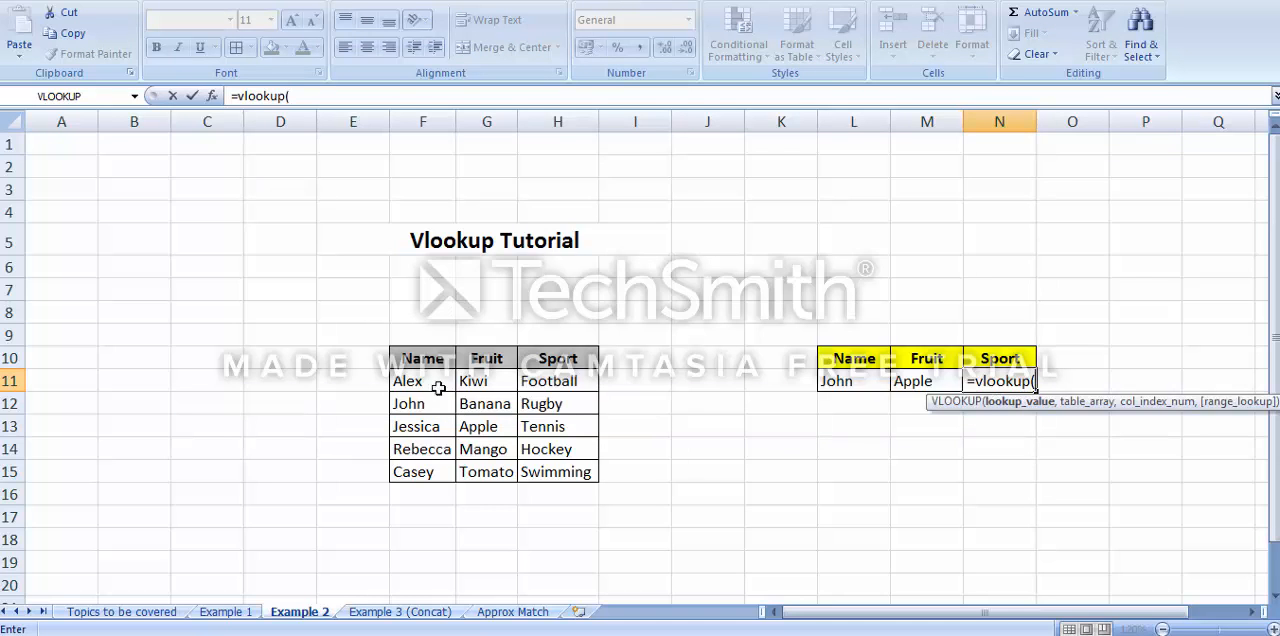
drag(434, 386, 547, 465)
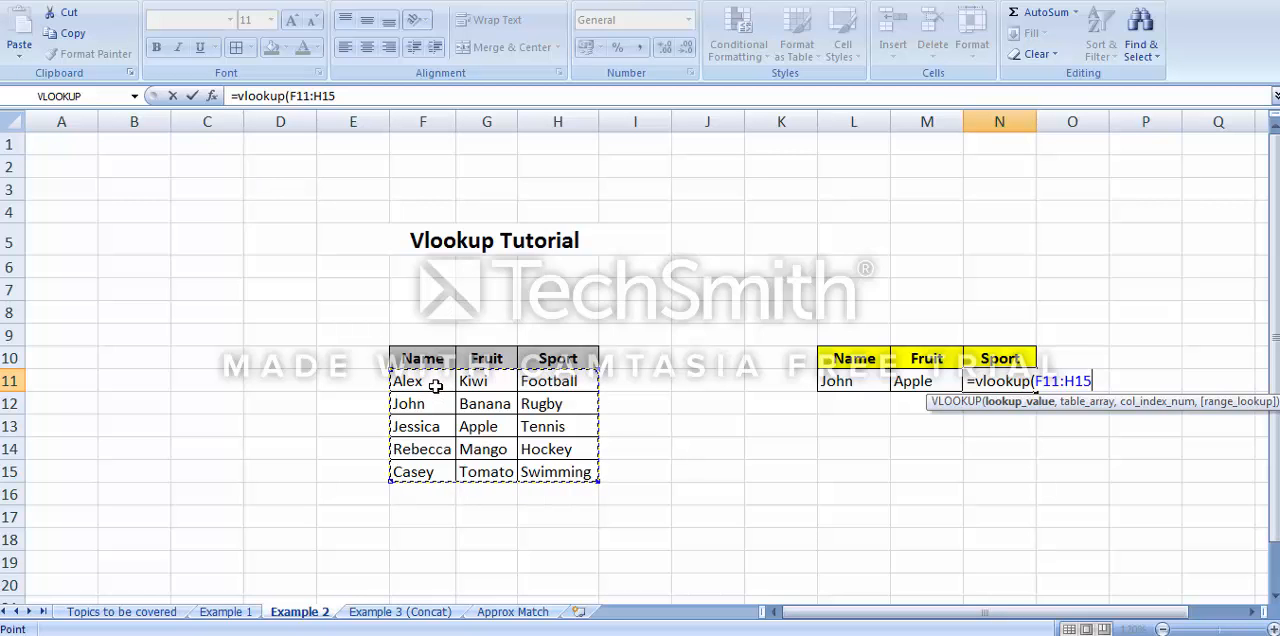
key(BackSpace)
key(BackSpace)
key(BackSpace)
key(BackSpace)
key(BackSpace)
key(BackSpace)
key(BackSpace)
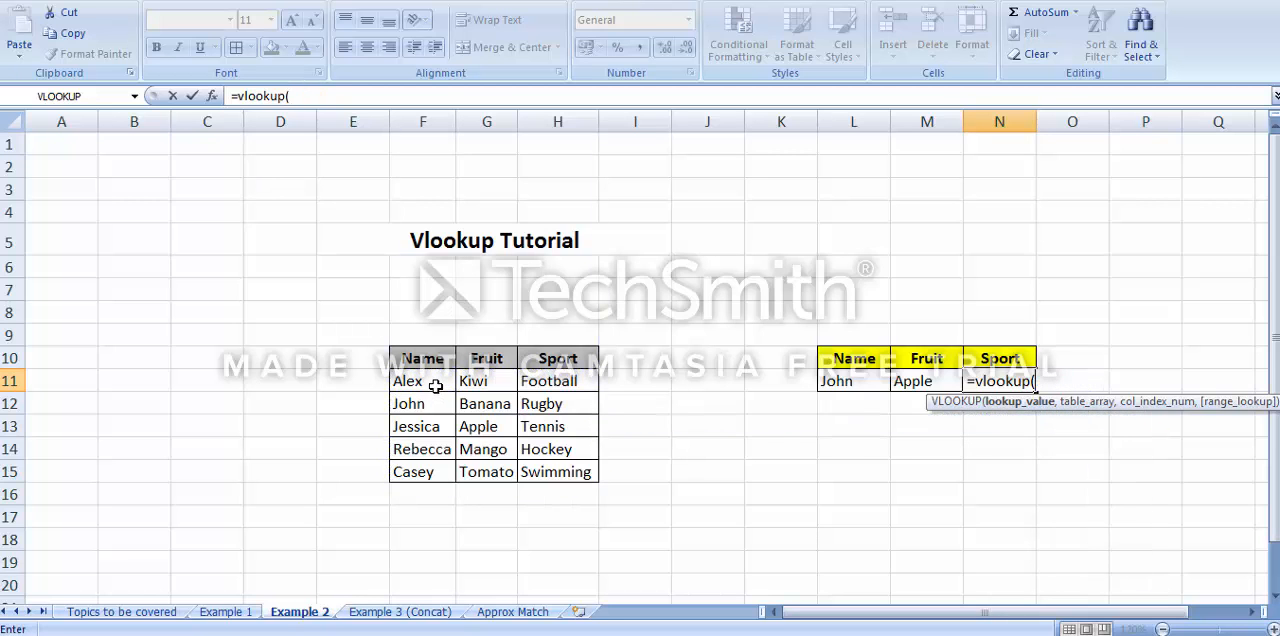
Give the Sport formula L11 as the lookup value and F11:H15 as the table array
click(846, 381)
text(,)
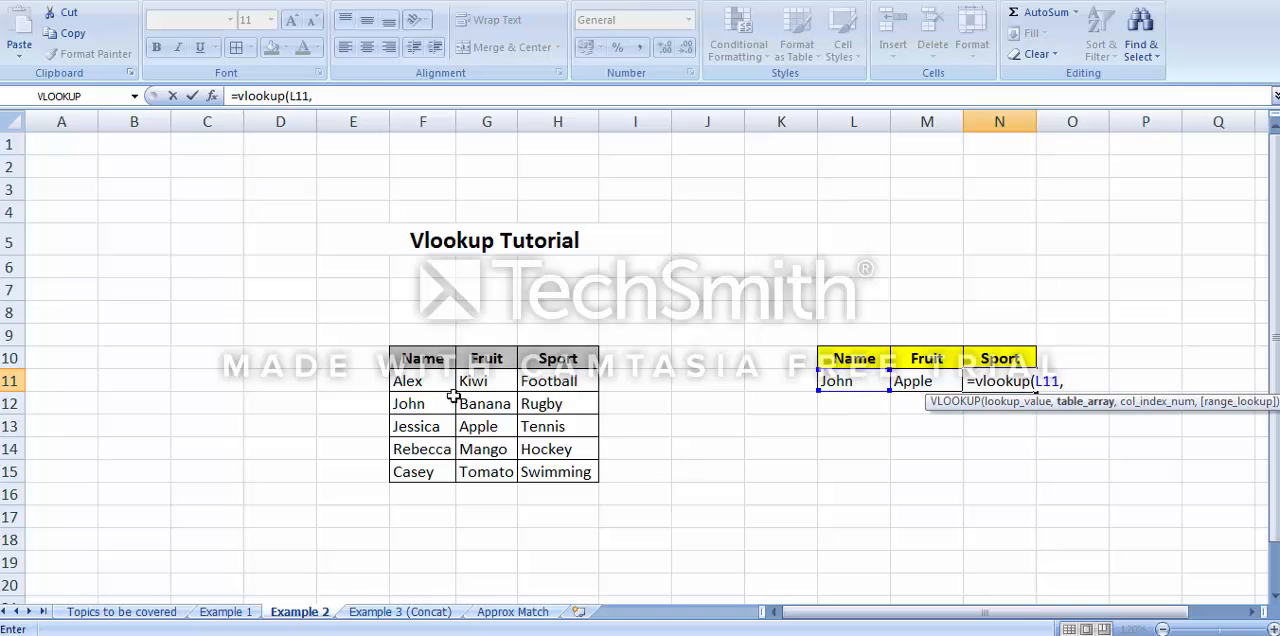
drag(430, 381, 568, 475)
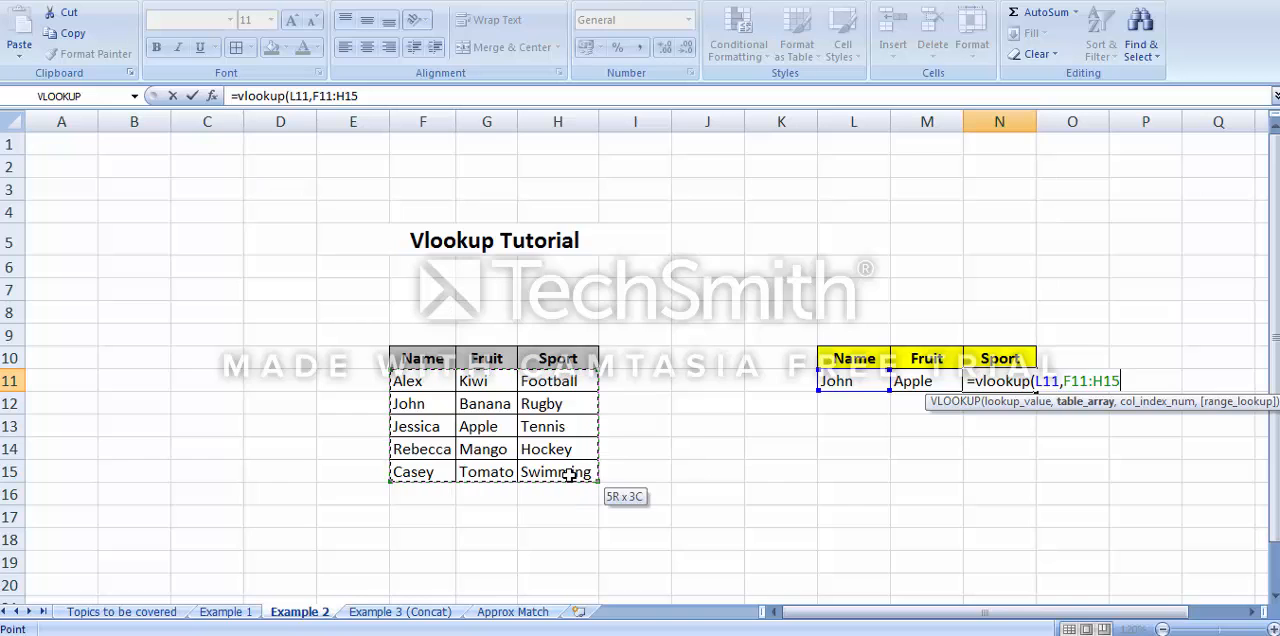
text(,)
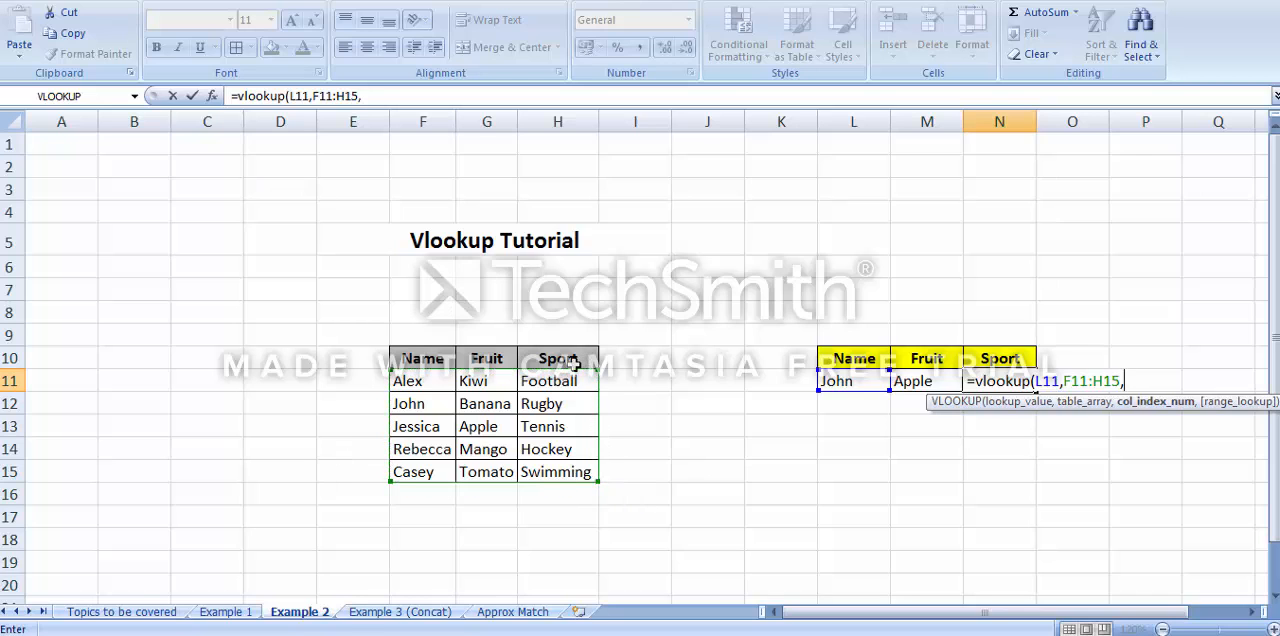
click(428, 389)
click(496, 387)
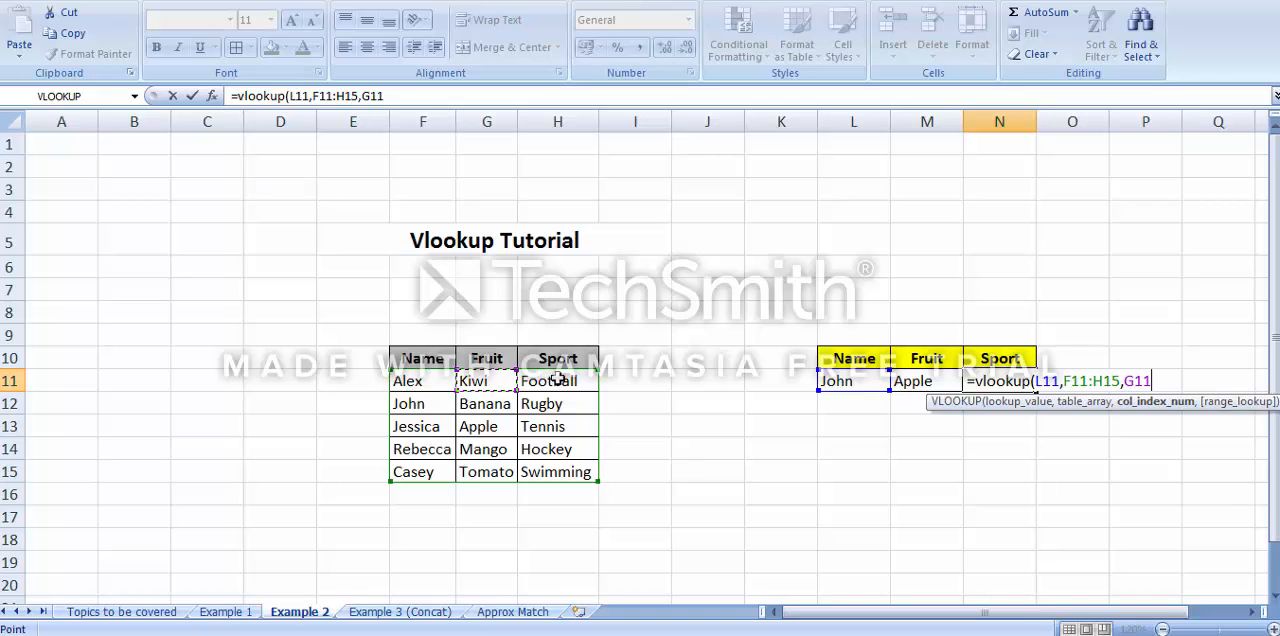
click(558, 378)
key(BackSpace)
key(BackSpace)
key(BackSpace)
Complete the Sport formula with column index 3 and the FALSE exact match option
text(3)
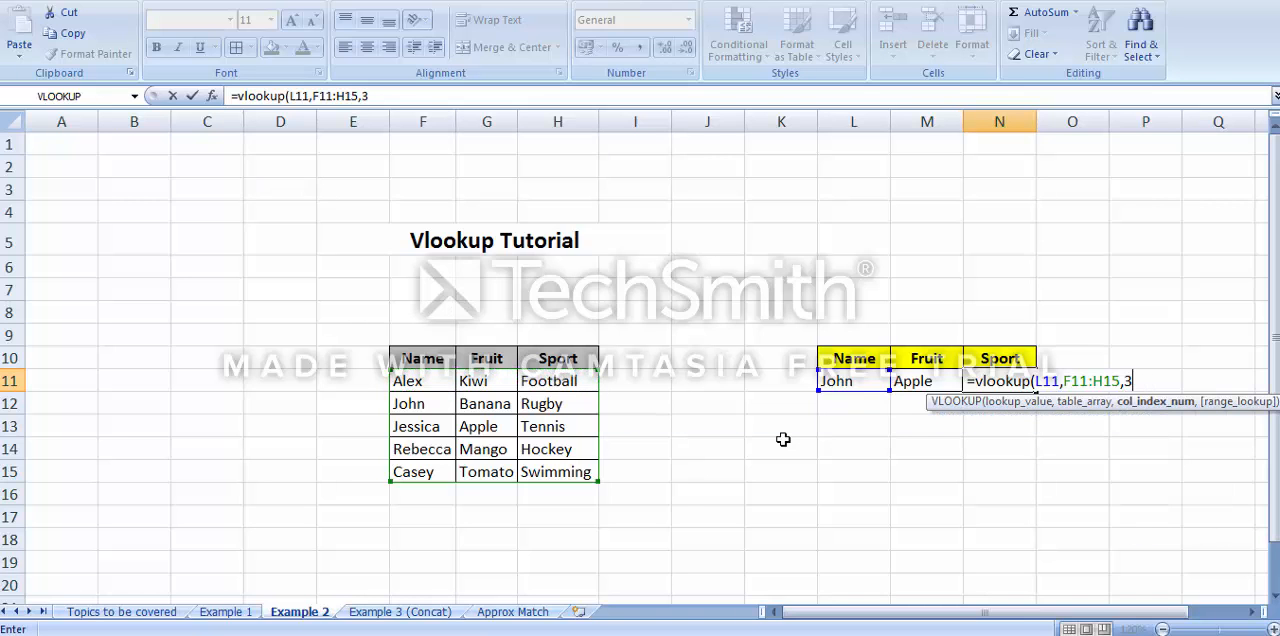
text(,0)
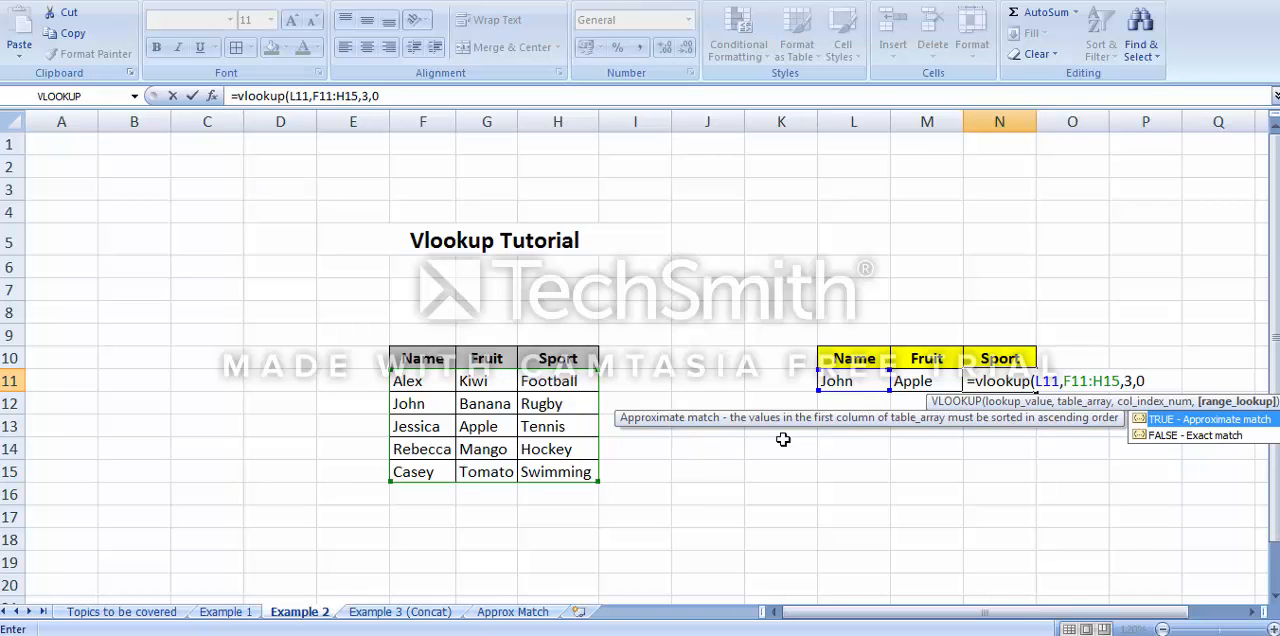
text())
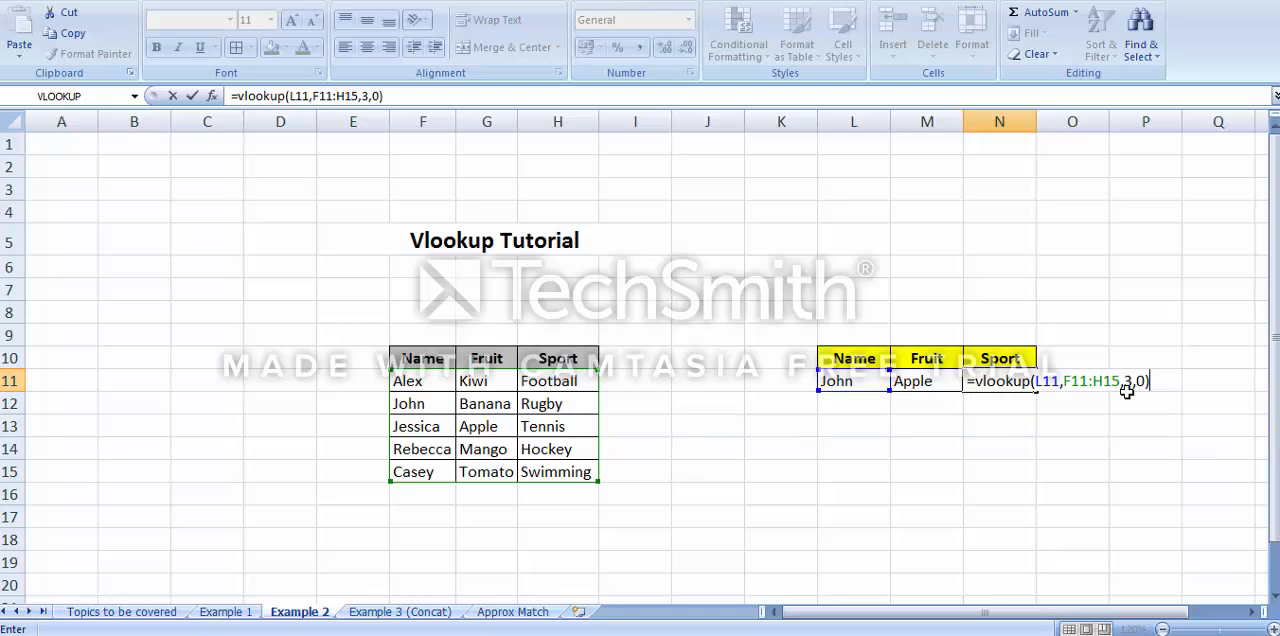
key(BackSpace)
key(BackSpace)
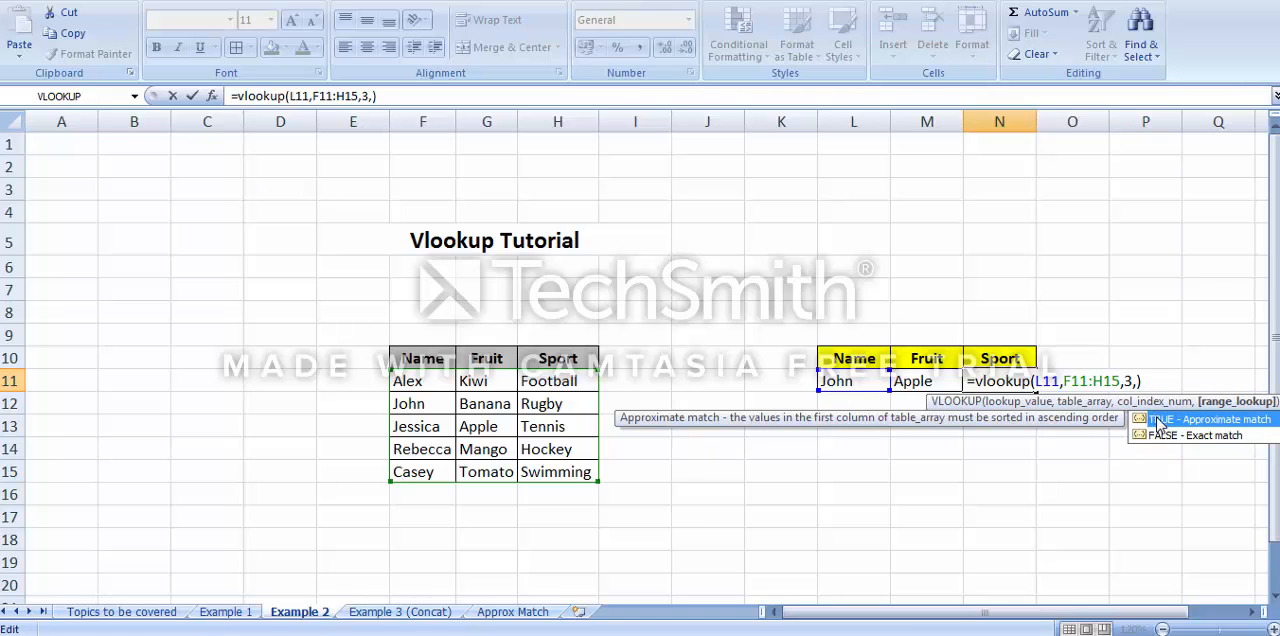
double_click(1158, 436)
text())
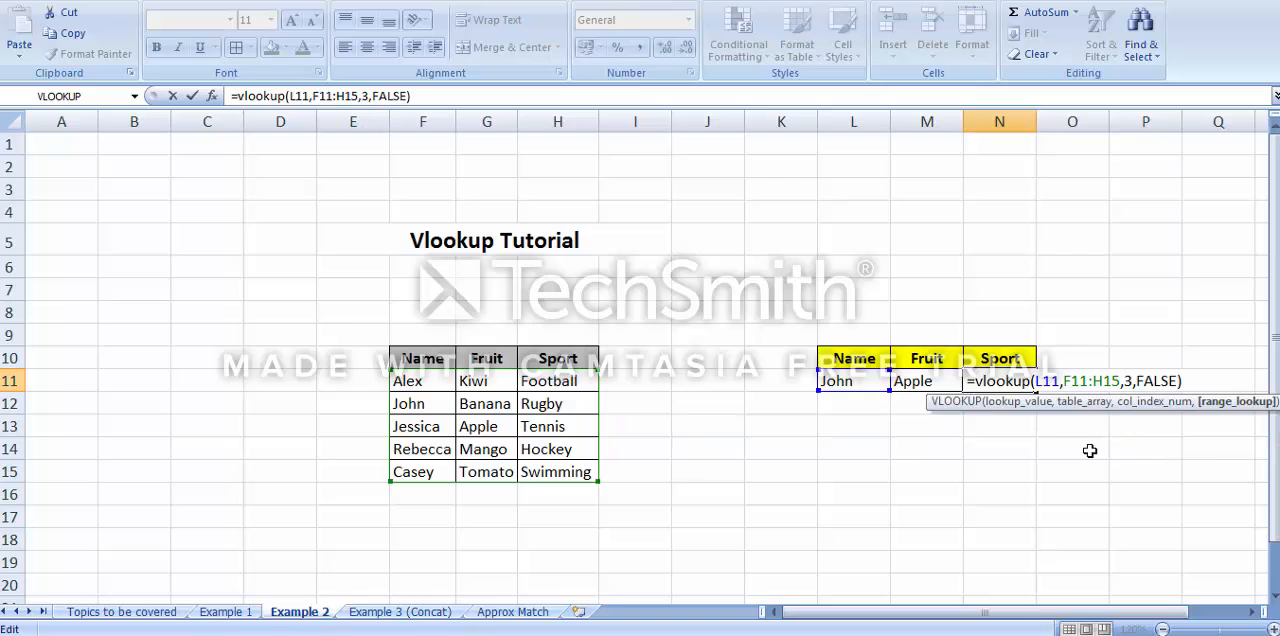
key(Return)
key(Up)
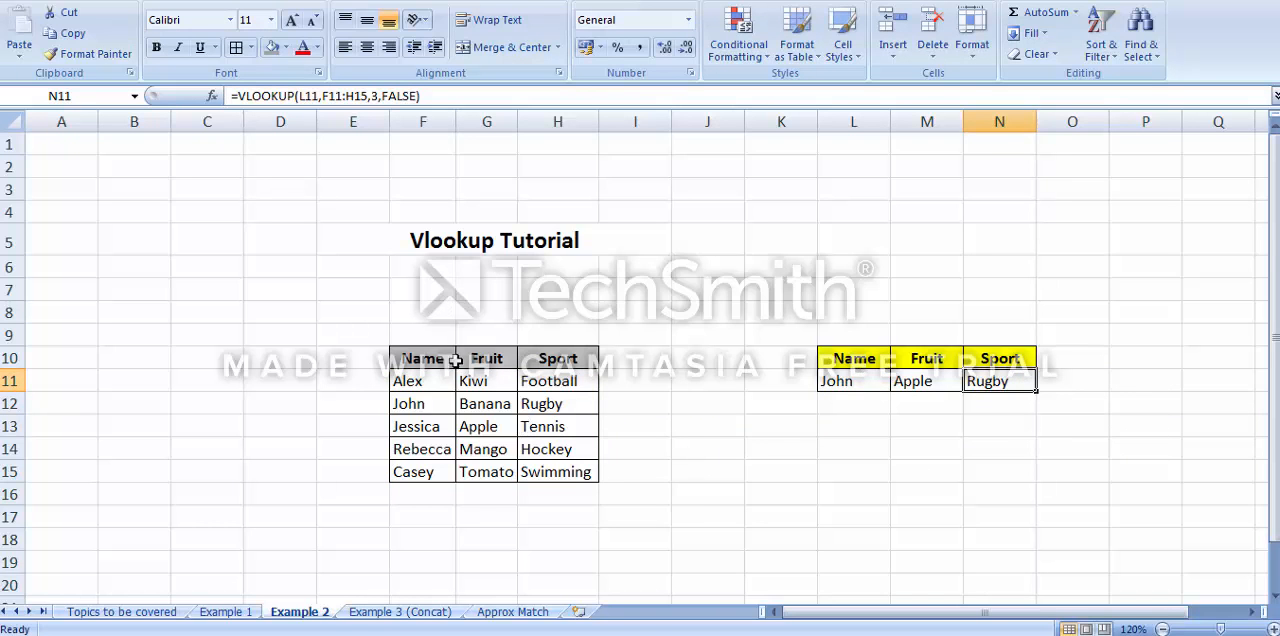
Change the lookup name in L11 to the name from row 11 of the main table
click(852, 382)
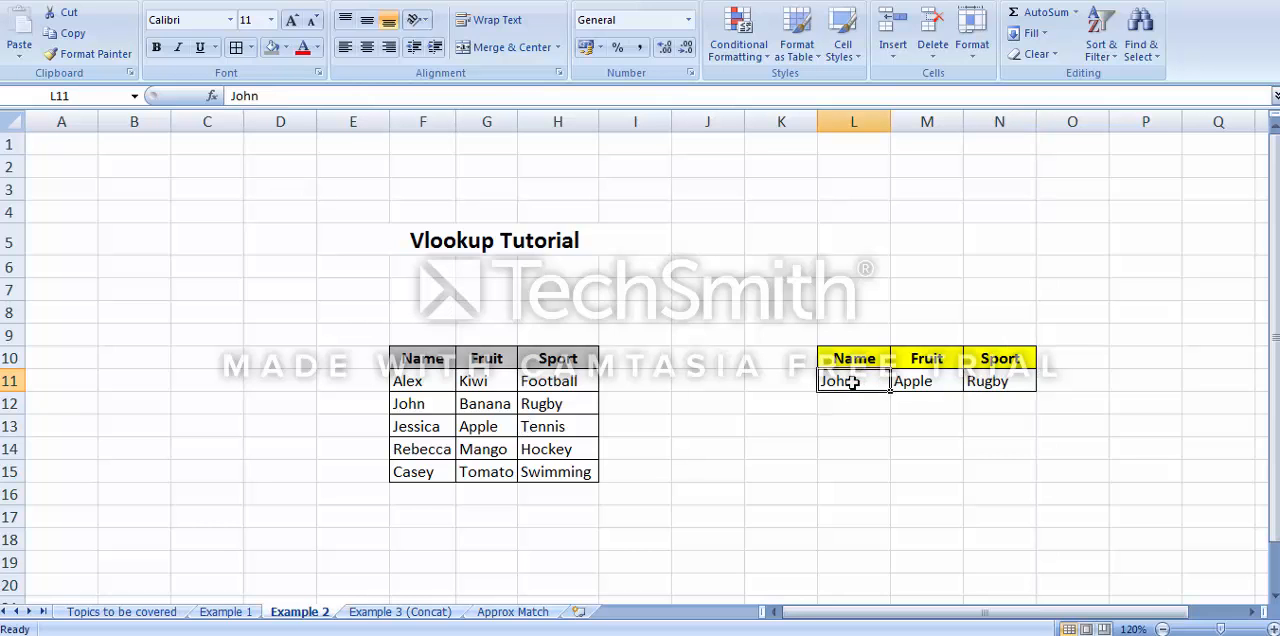
text(Alex)
key(Return)
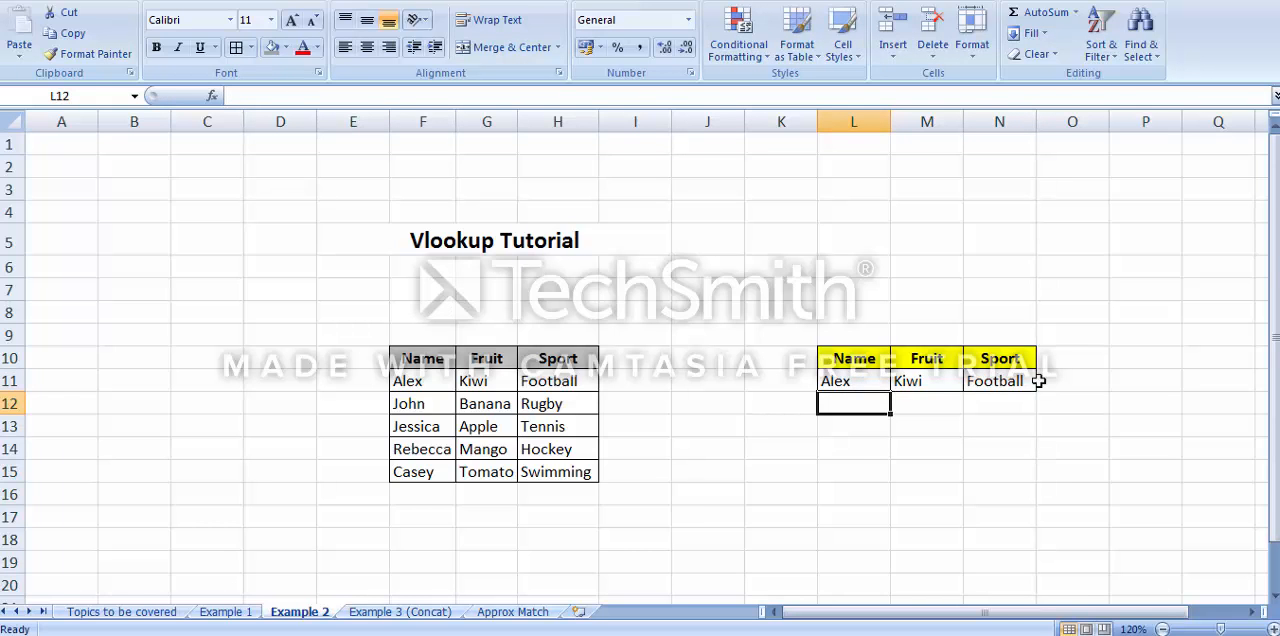
Start a new VLOOKUP formula in Fruit cell M11 with L11 as the lookup value and F11:K15 as the table array
click(932, 383)
text(=vl)
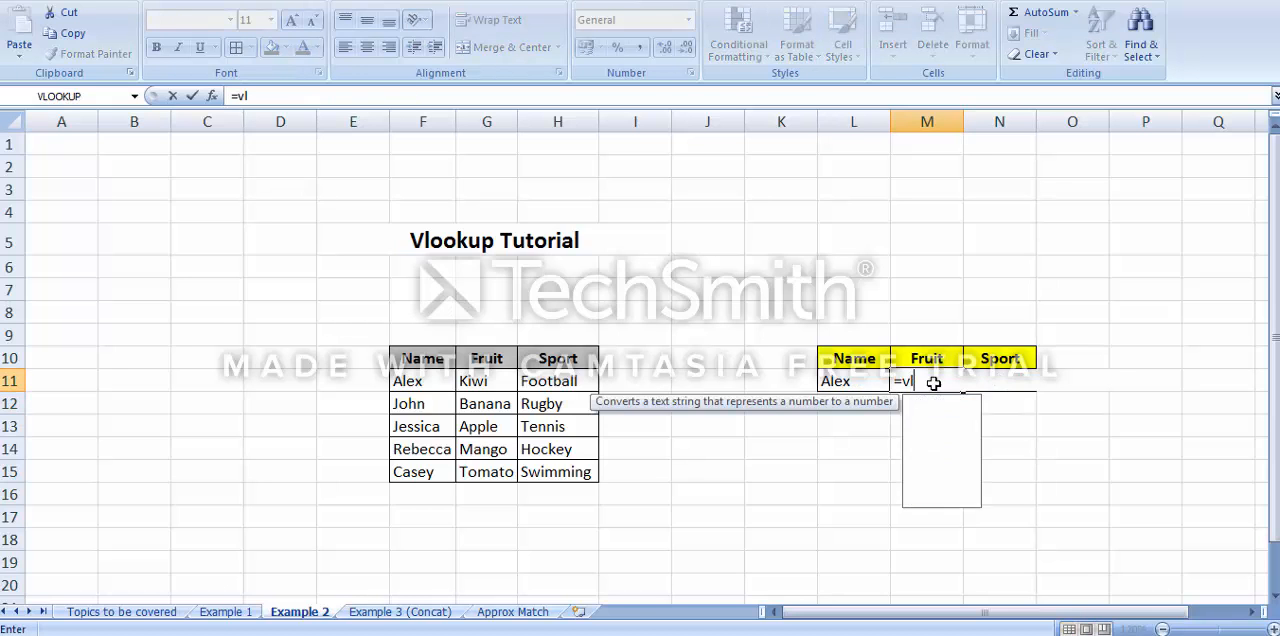
text(ookup()
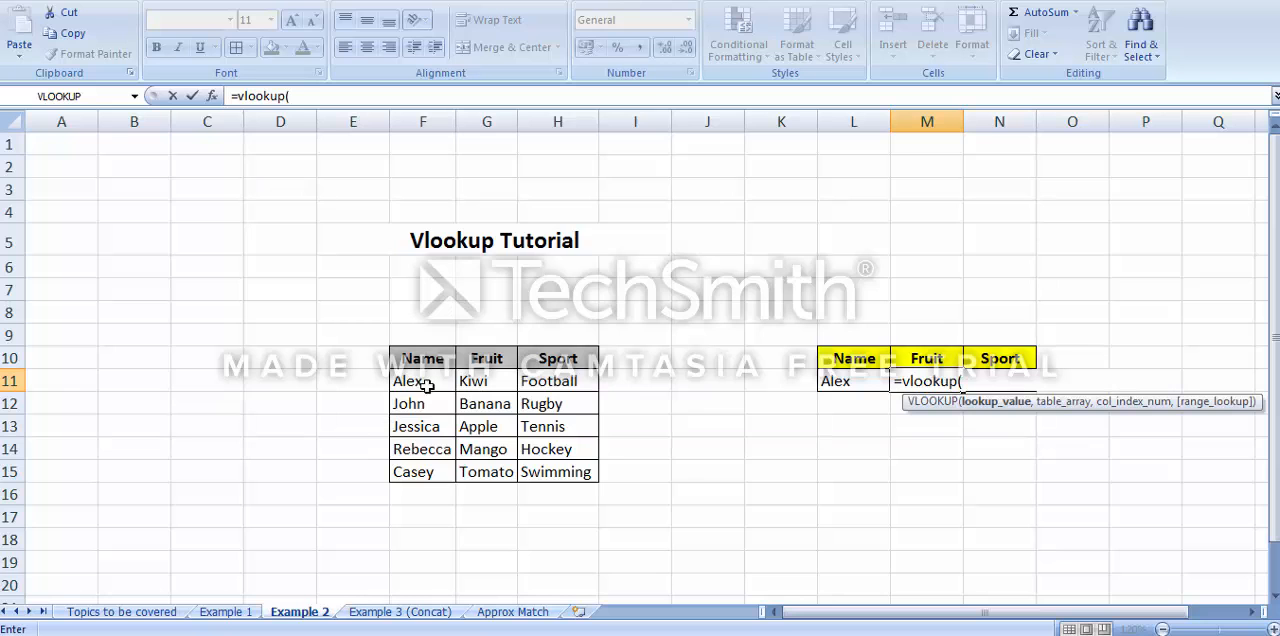
click(860, 386)
text(,)
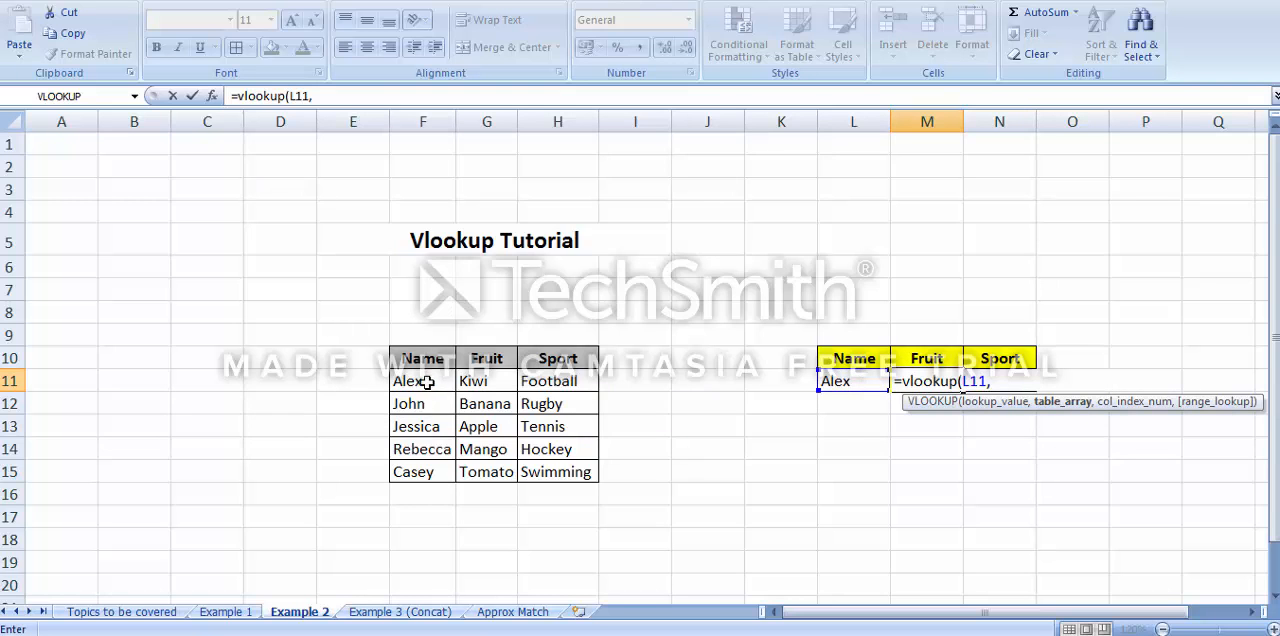
mouse_move(415, 380)
mouse_down()
mouse_move(580, 459)
mouse_move(551, 476)
mouse_move(565, 474)
mouse_move(540, 432)
mouse_move(707, 472)
mouse_move(781, 472)
mouse_up()
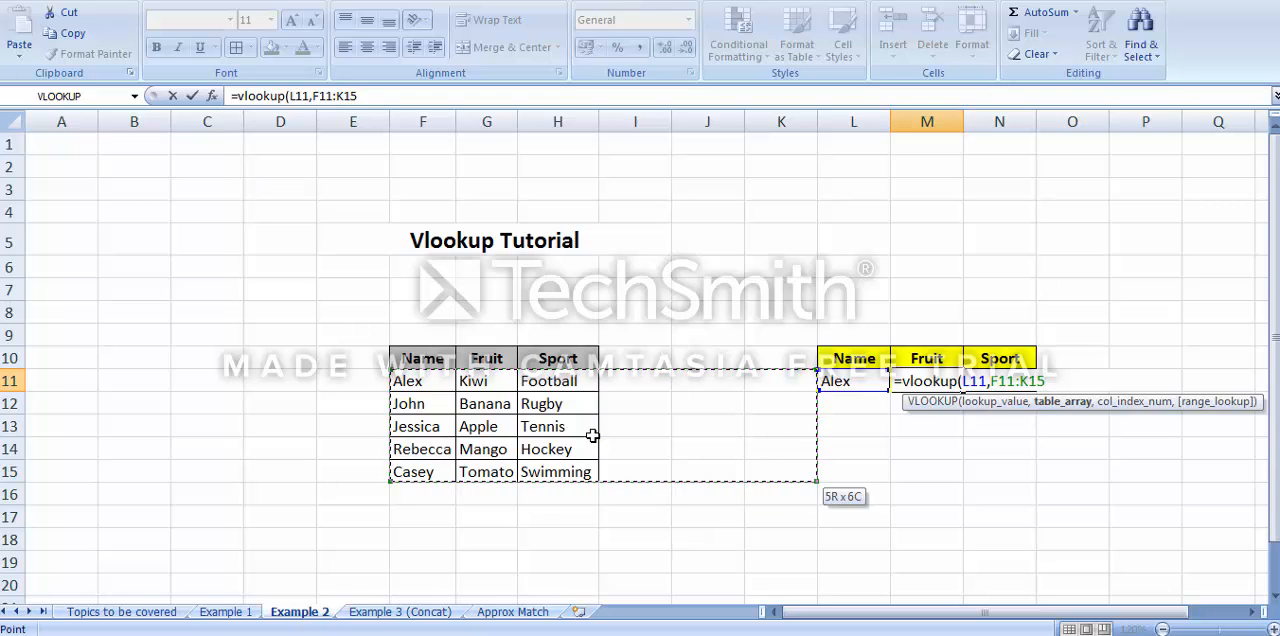
text(,)
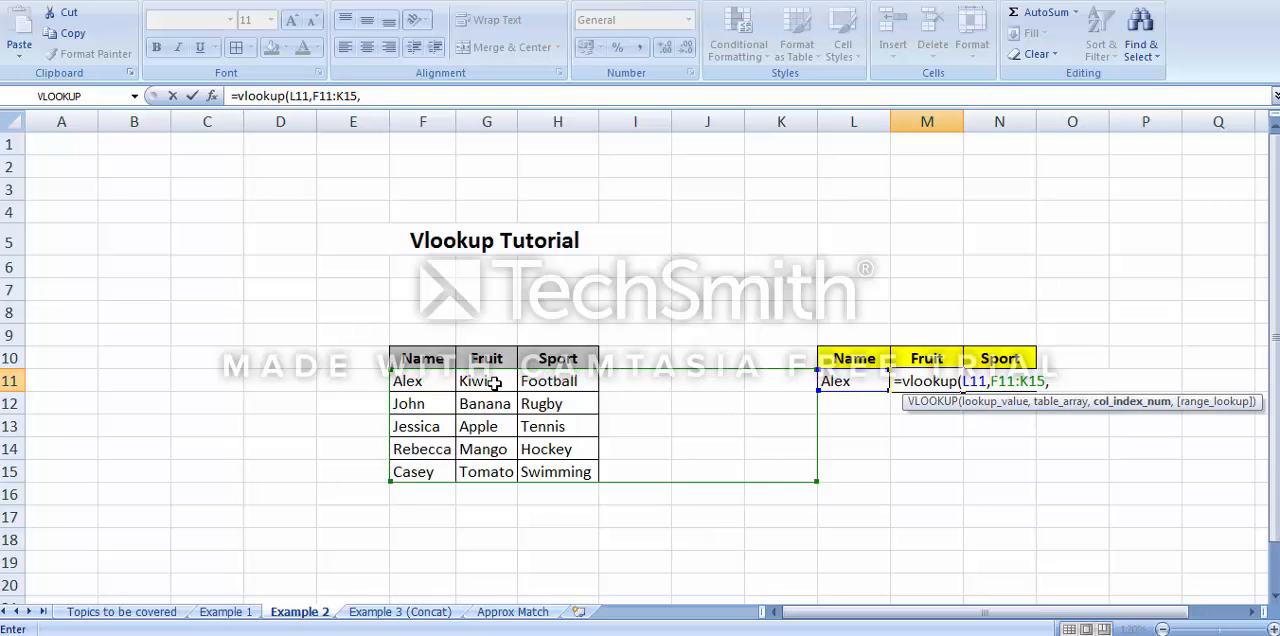
text(2,)
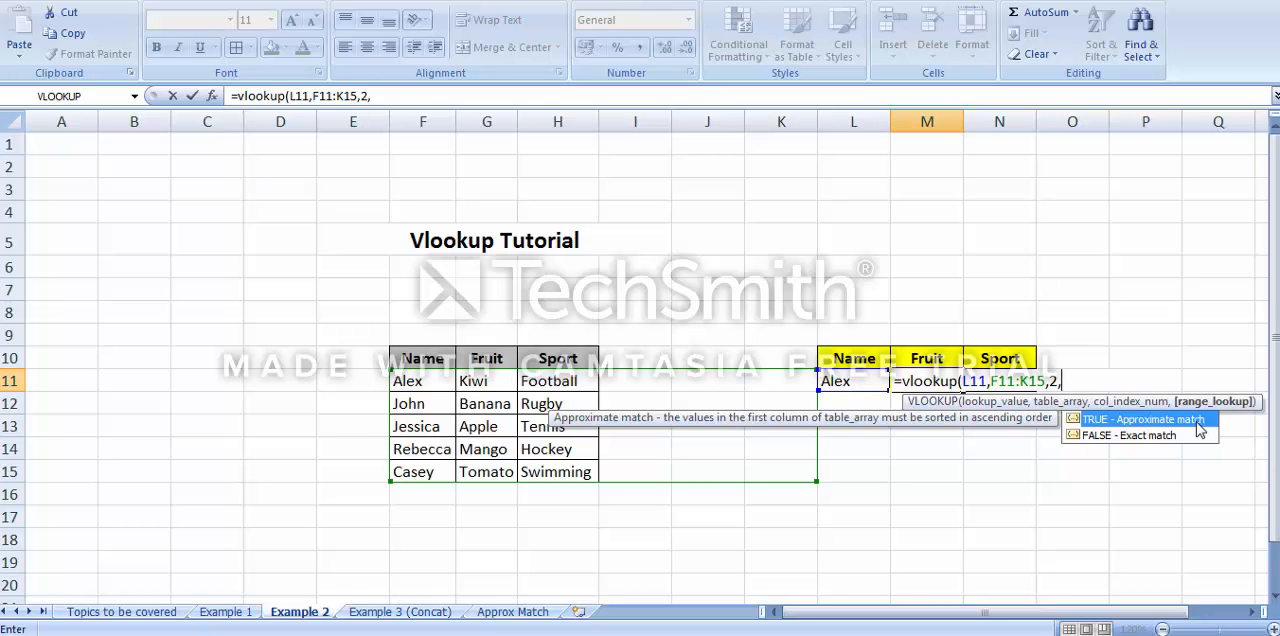
Complete the Fruit formula with column index 2 and 0 as the exact match argument
double_click(1169, 436)
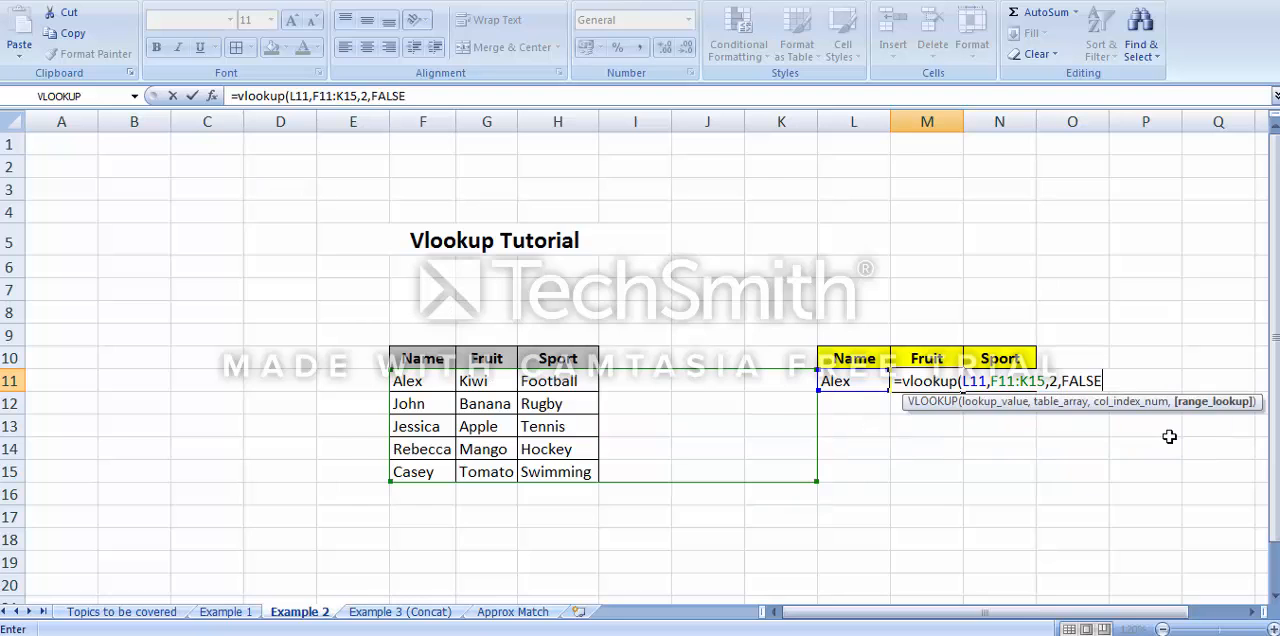
key(BackSpace)
key(BackSpace)
key(BackSpace)
key(BackSpace)
key(BackSpace)
text(0)
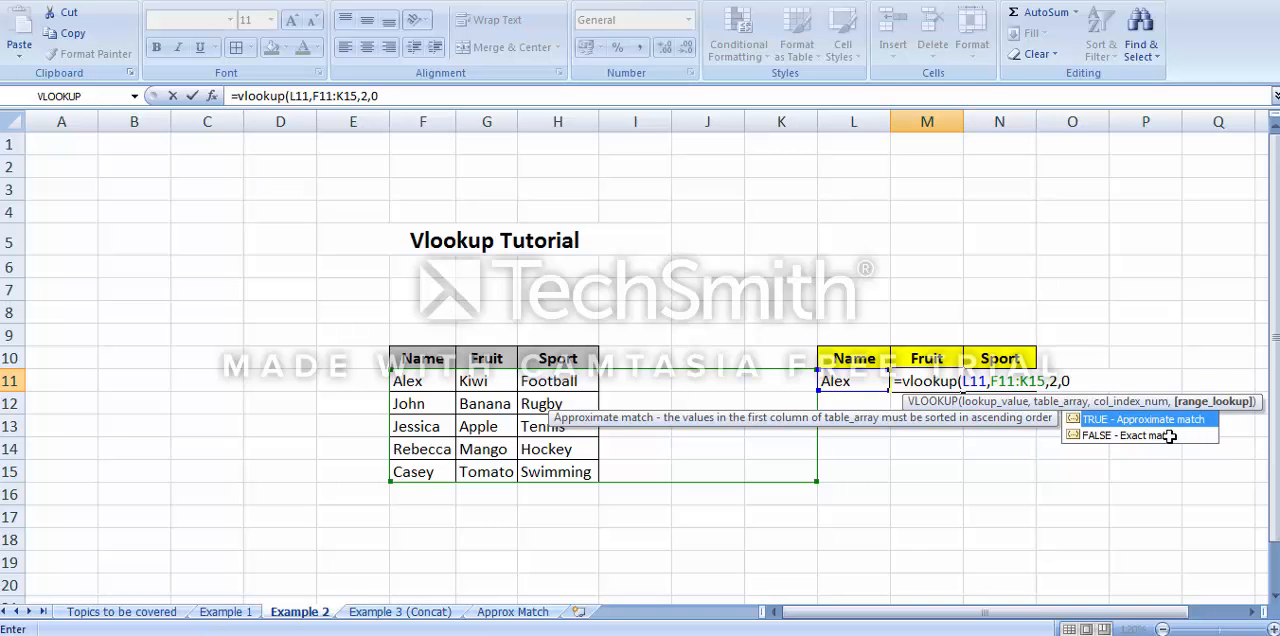
text())
key(Return)
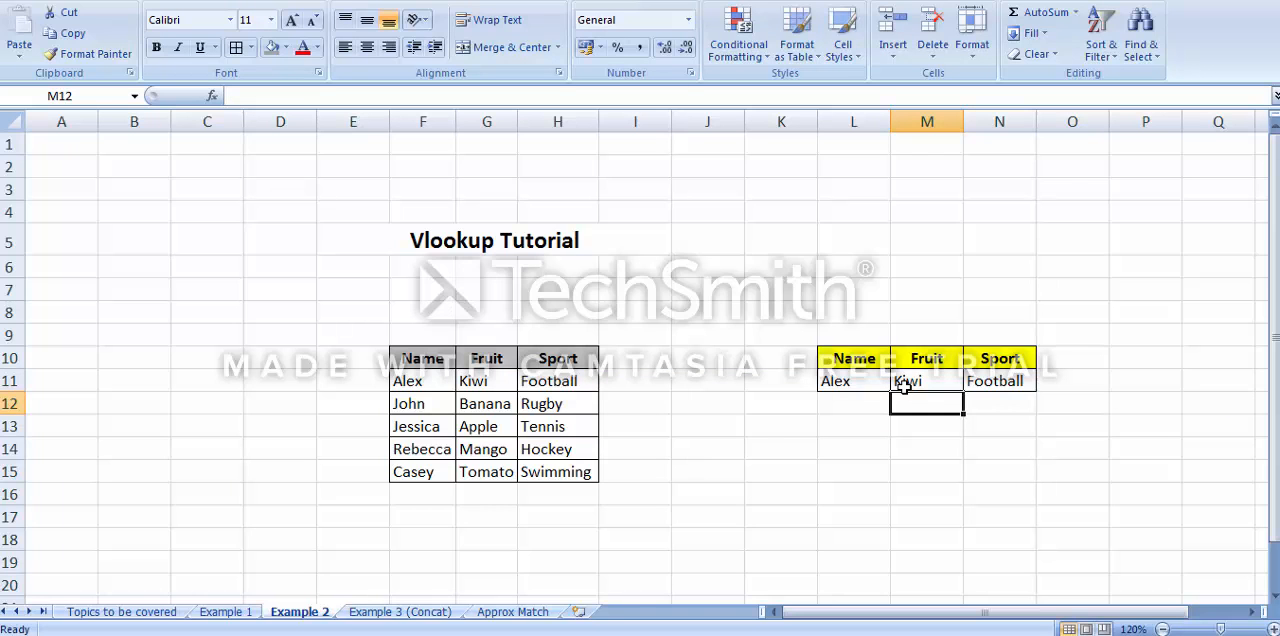
Review the Fruit and Sport lookup formulas in M11 and N11 on the Example 2 sheet
key(ctrl+Page_Down)
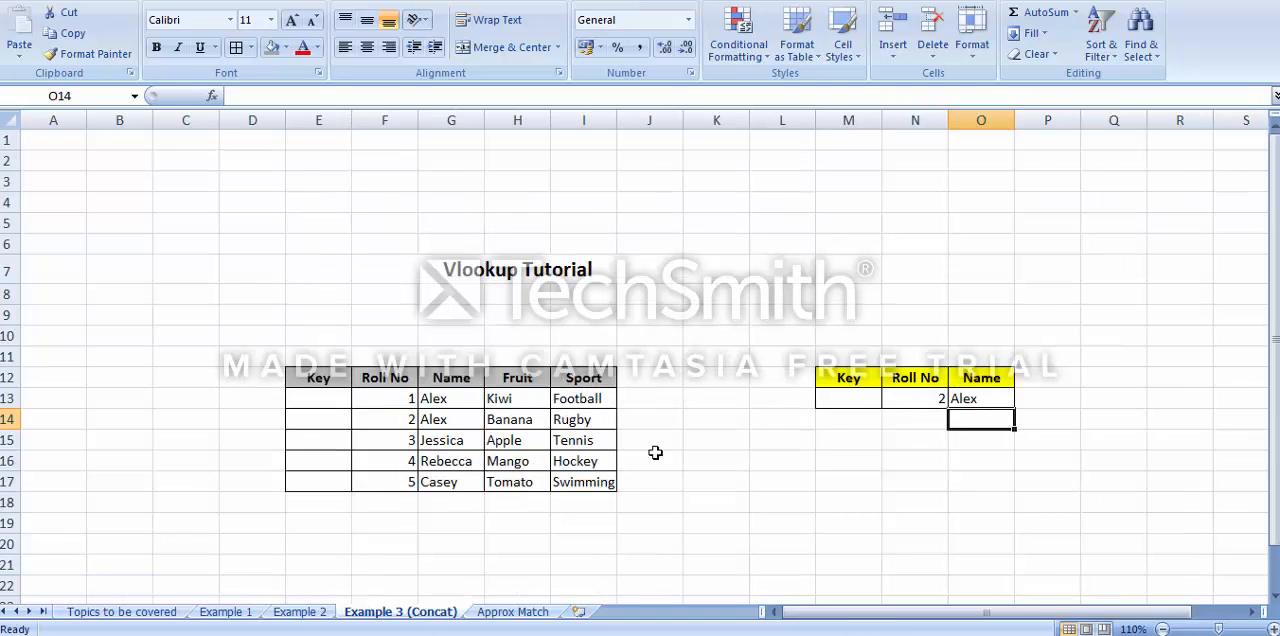
key(ctrl+Page_Up)
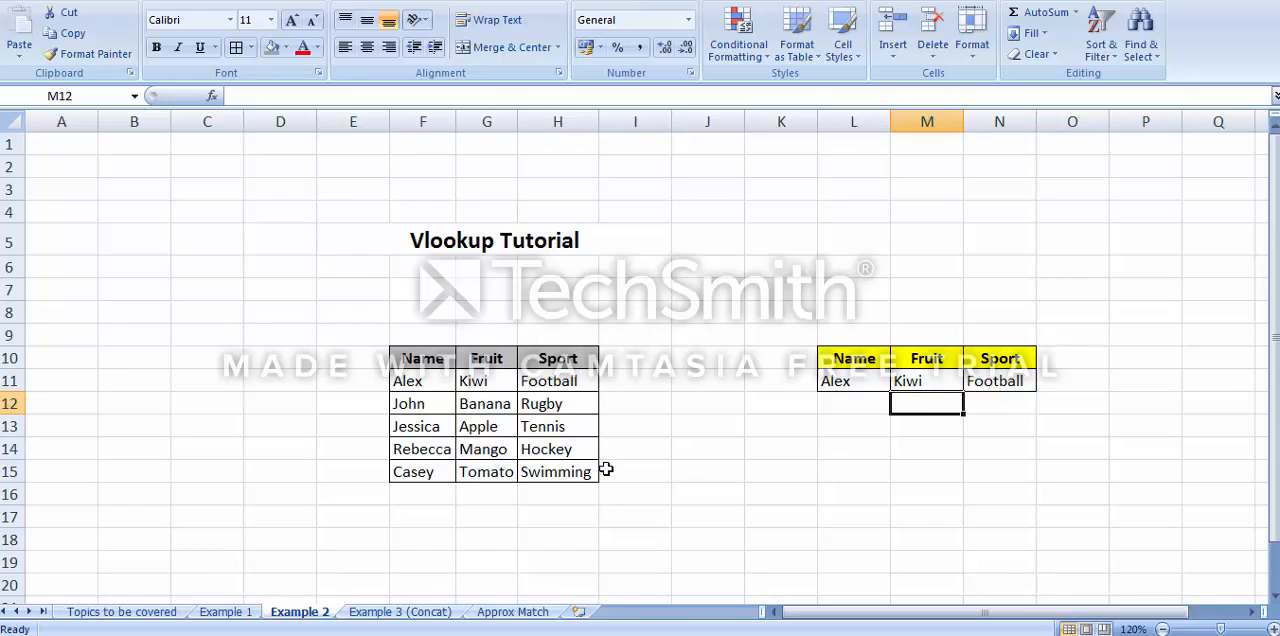
click(427, 381)
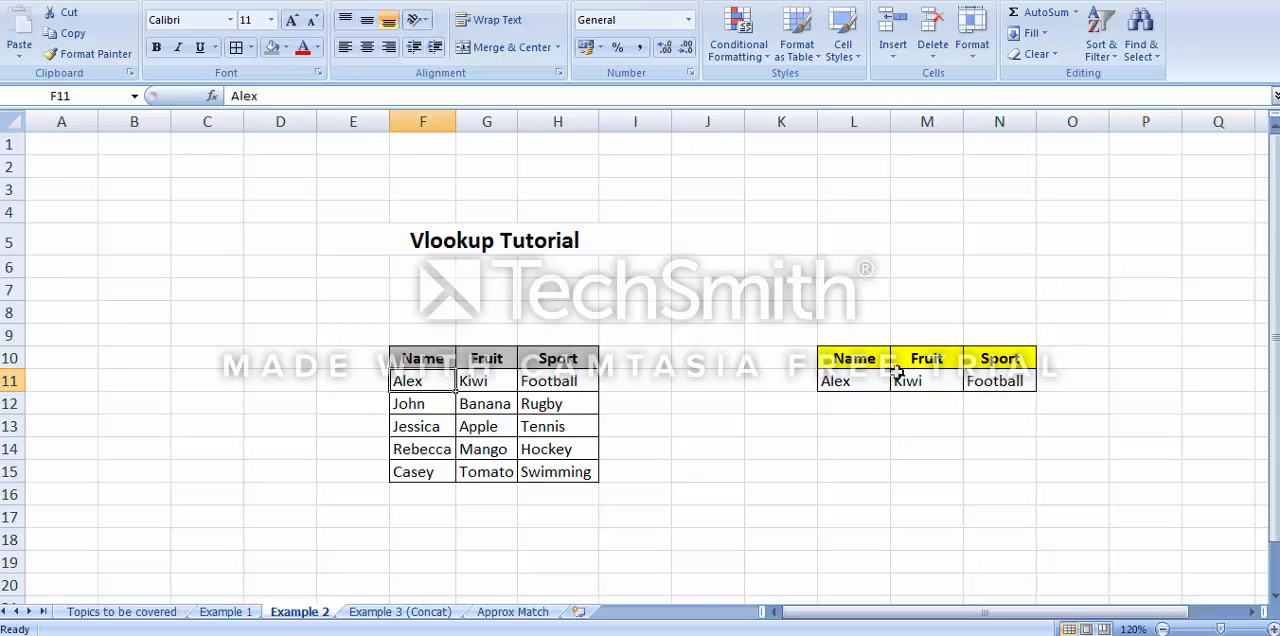
click(931, 377)
click(997, 375)
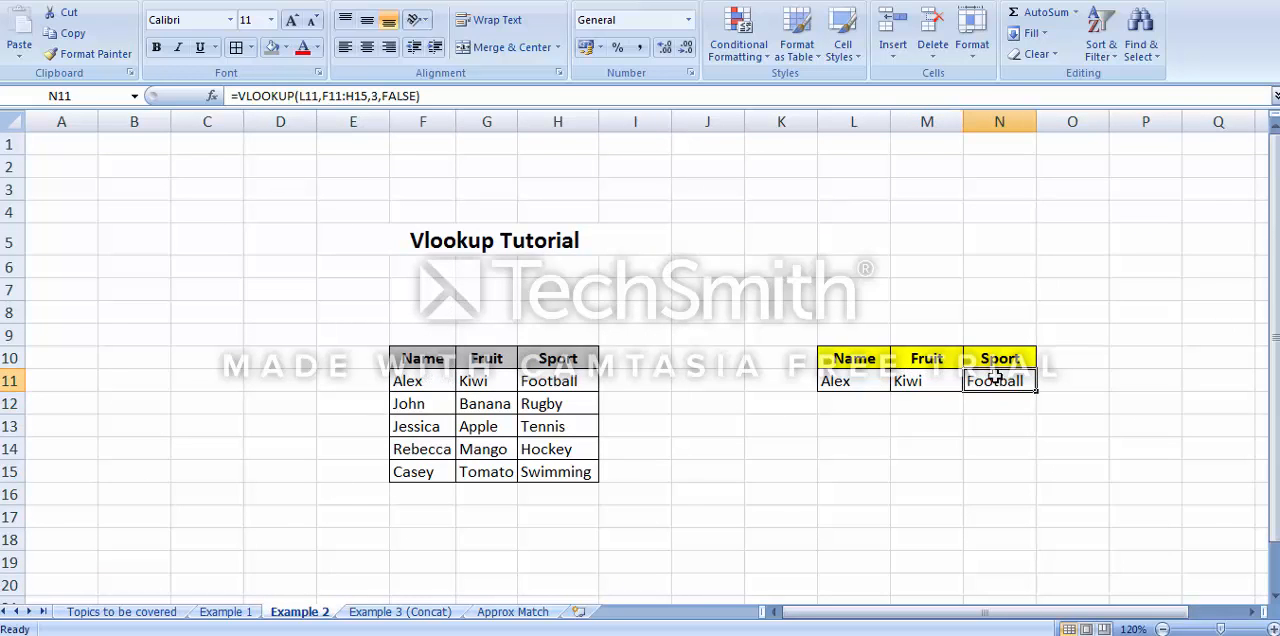
Switch to the Example 3 (Concat) sheet and select Key cell M13 of the lookup table
key(ctrl+Page_Down)
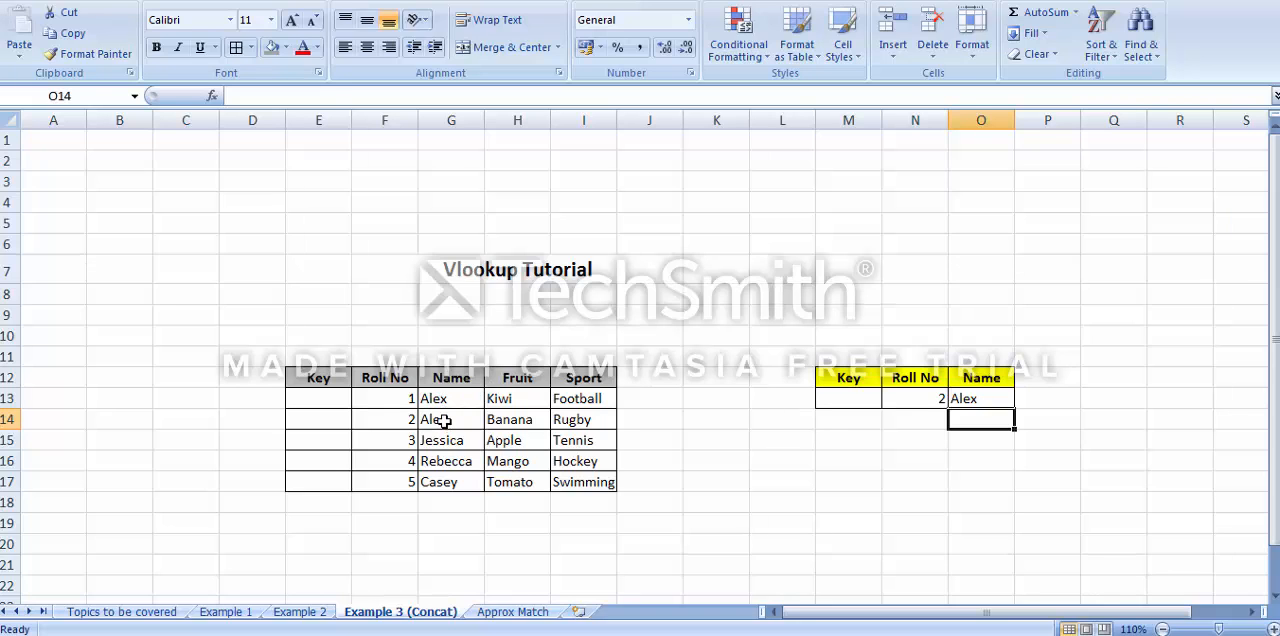
click(918, 396)
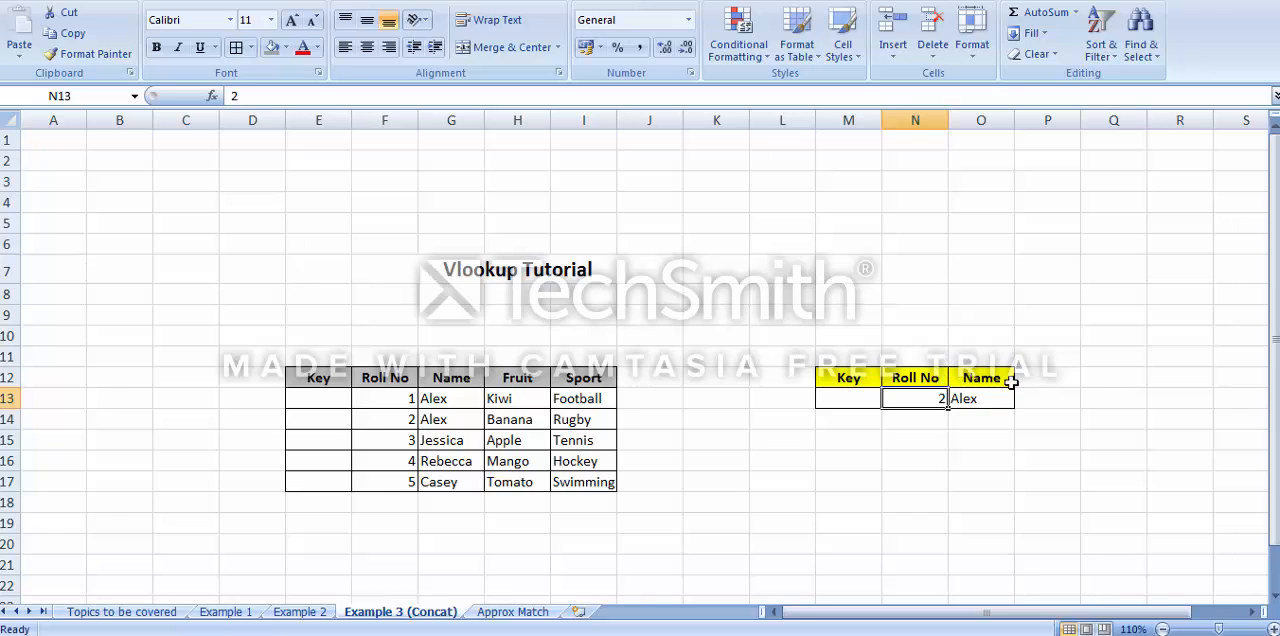
click(861, 399)
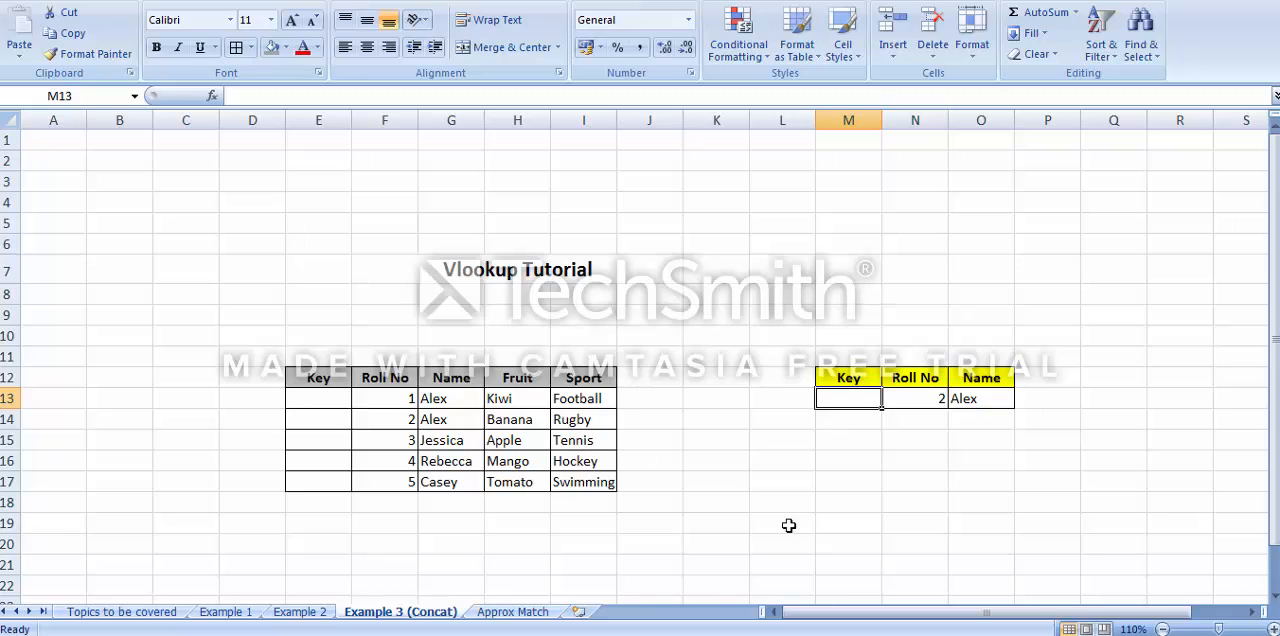
text(=)
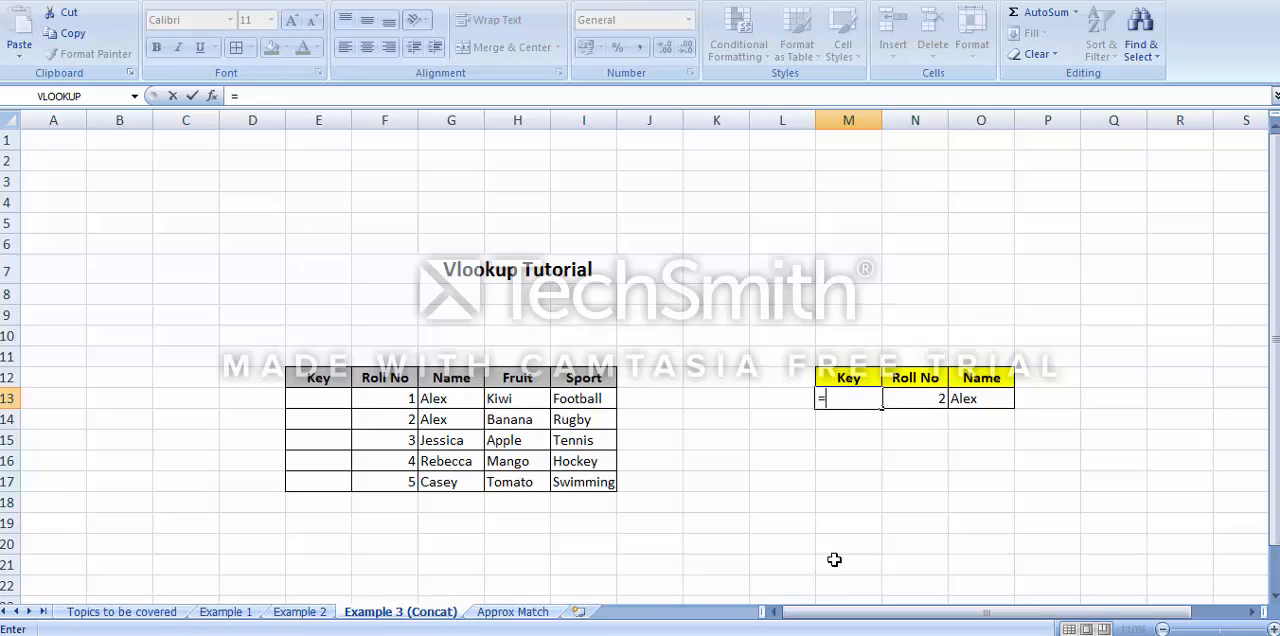
key(Escape)
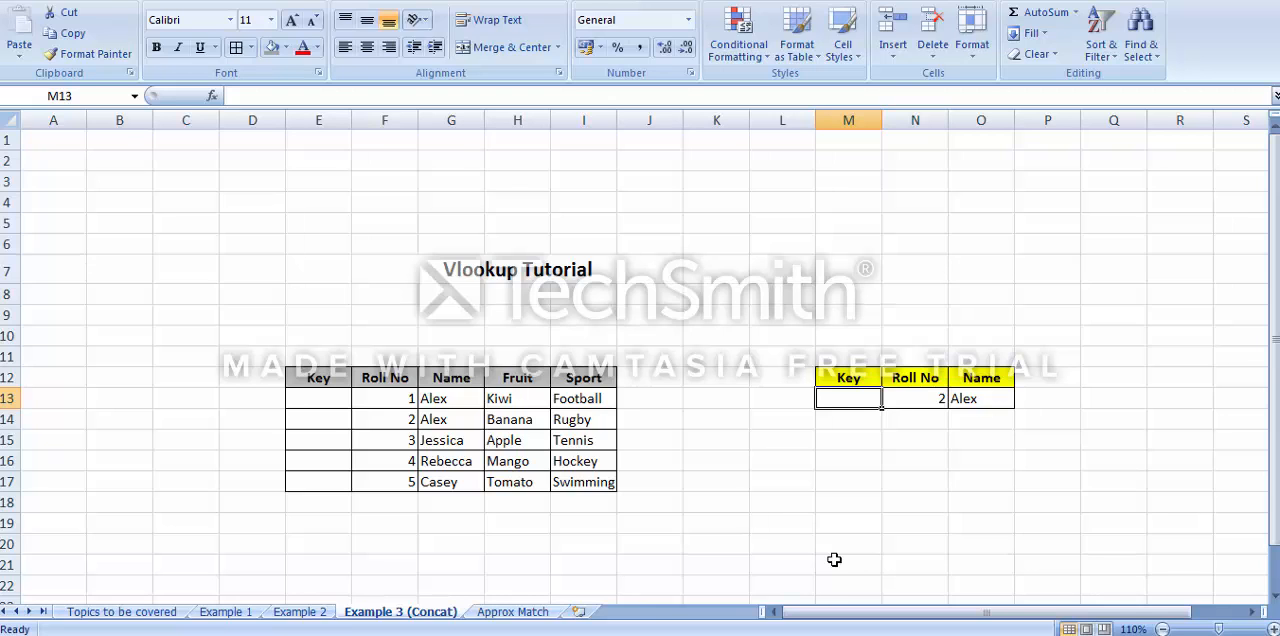
Build the lookup key in M13 by joining roll number N13 and name O13 with the formula =N13&O13
text(=)
key(Right)
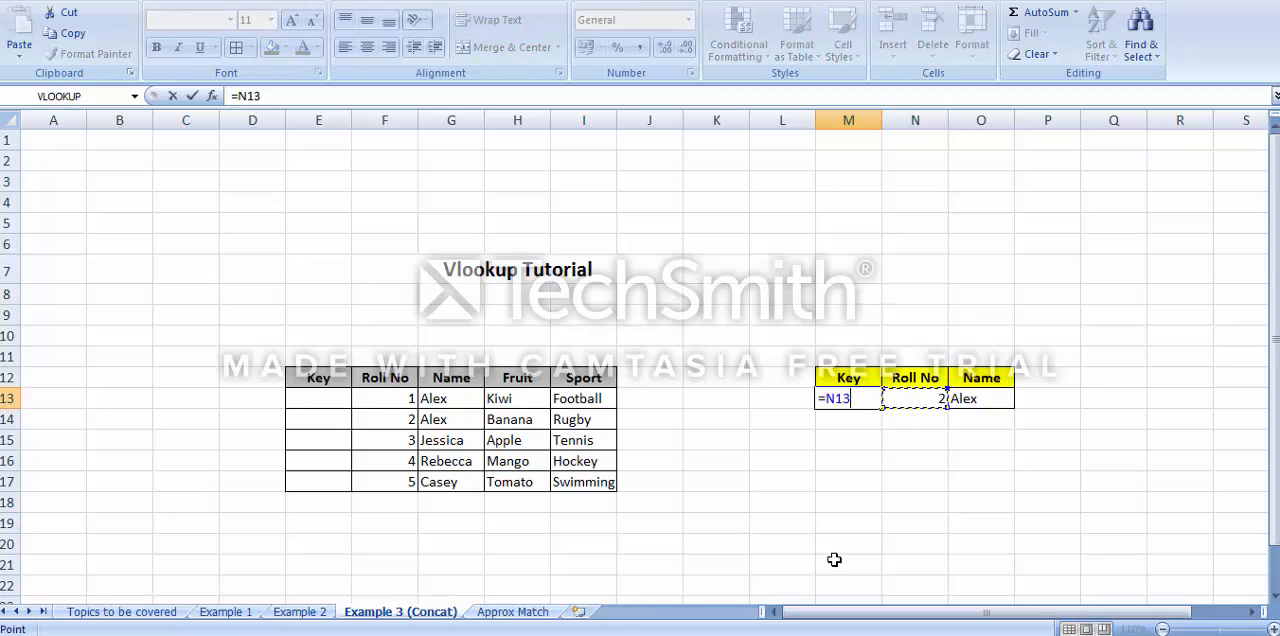
text(&)
click(997, 402)
key(Return)
key(Left)
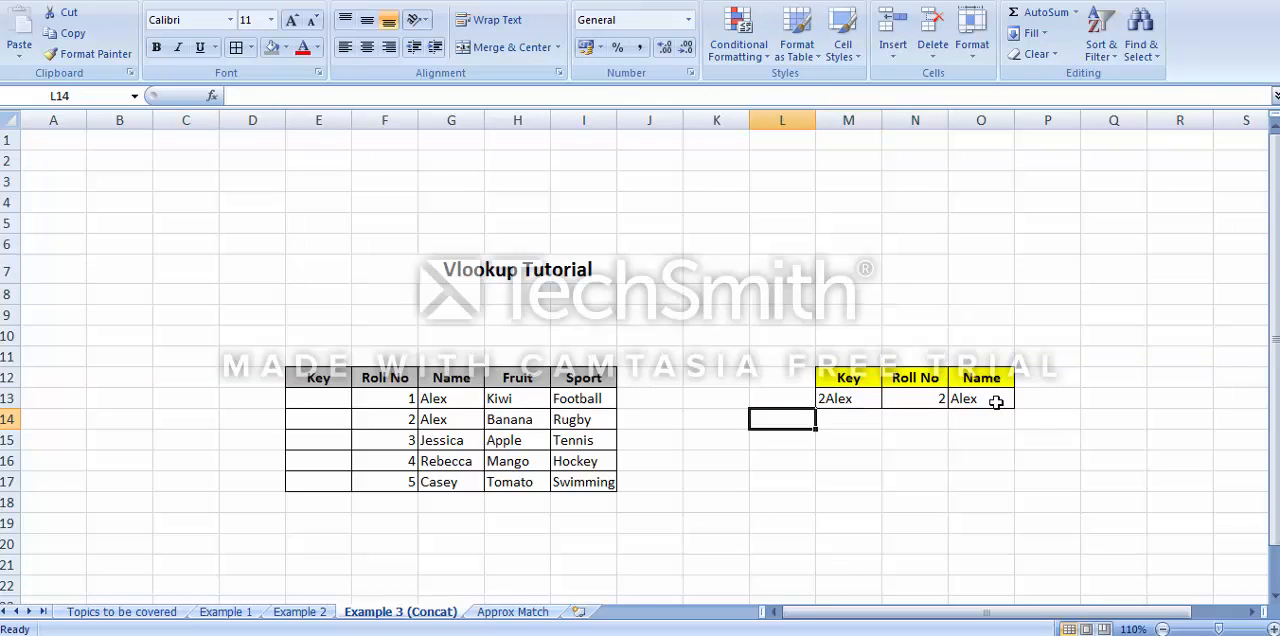
key(Up)
key(Right)
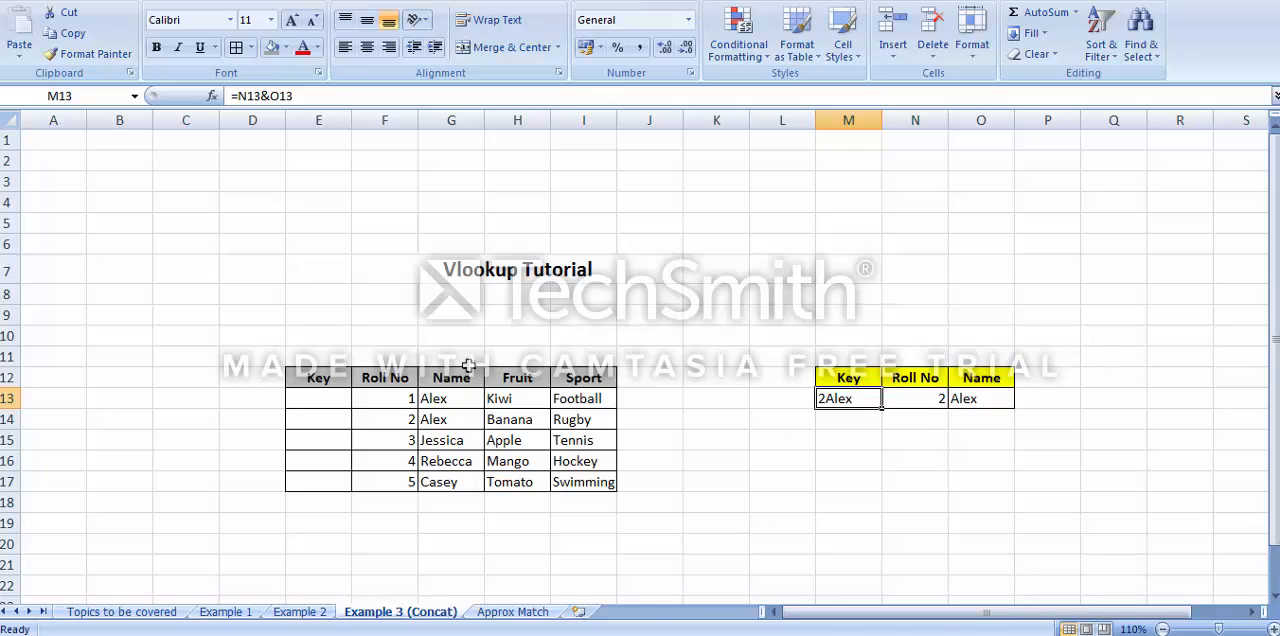
Enter =F13&G13 in Key cell E13 of the main table and fill it down to E17
drag(313, 380, 554, 479)
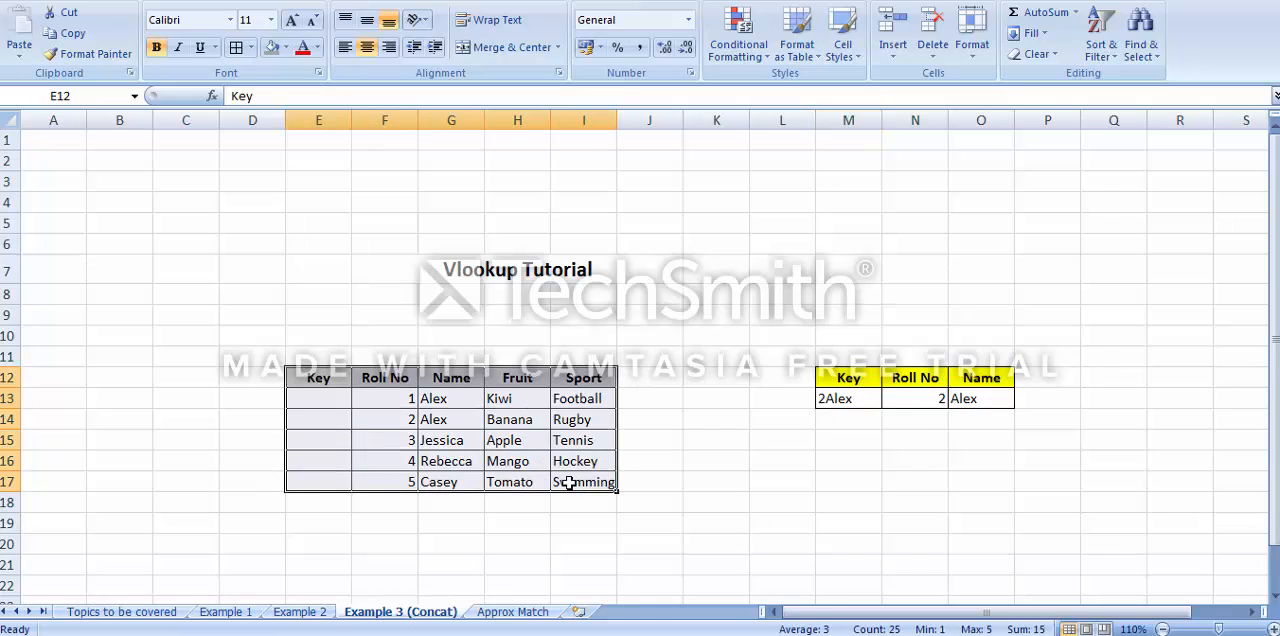
click(780, 446)
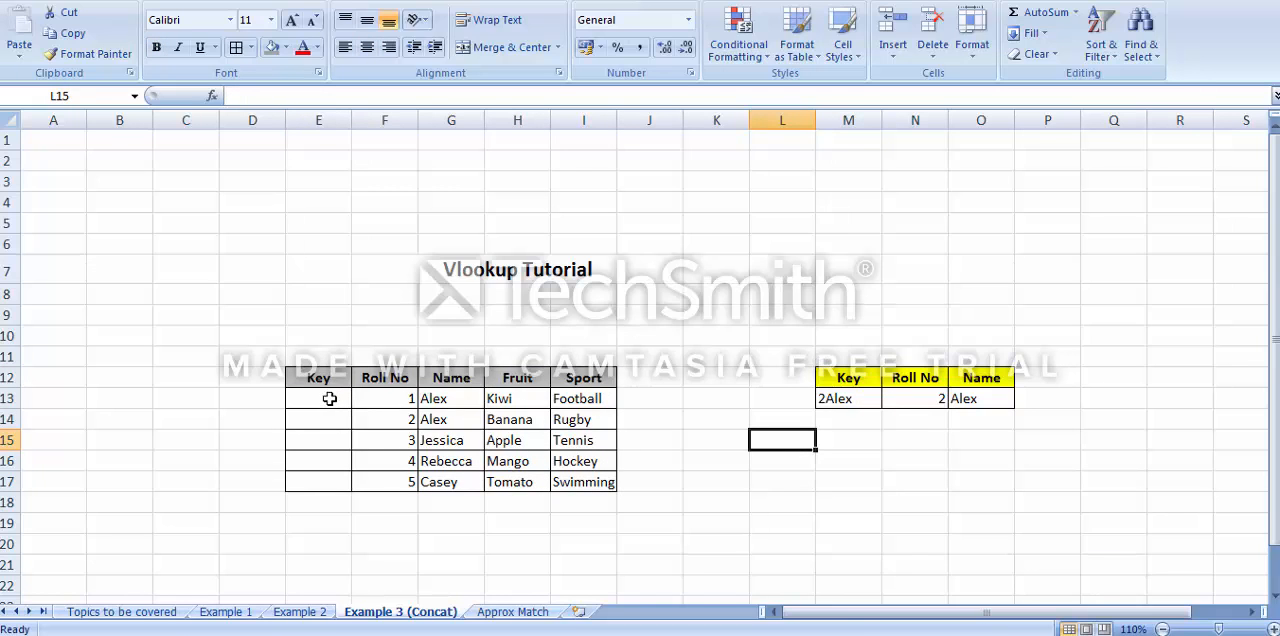
click(330, 399)
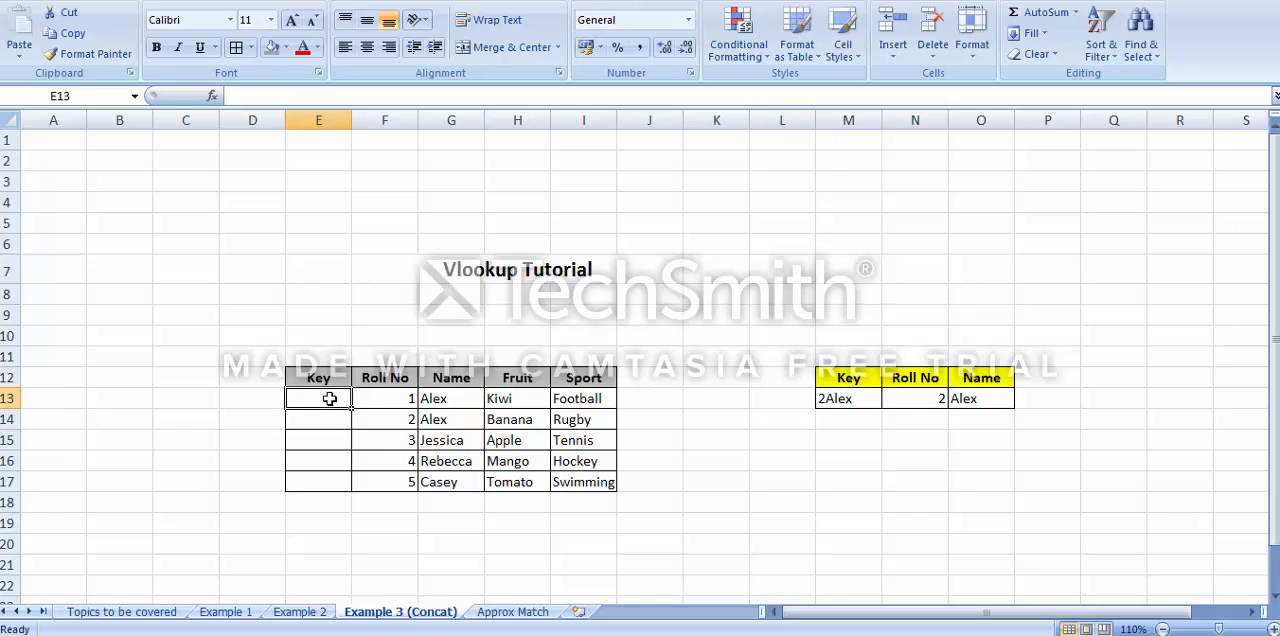
text(=)
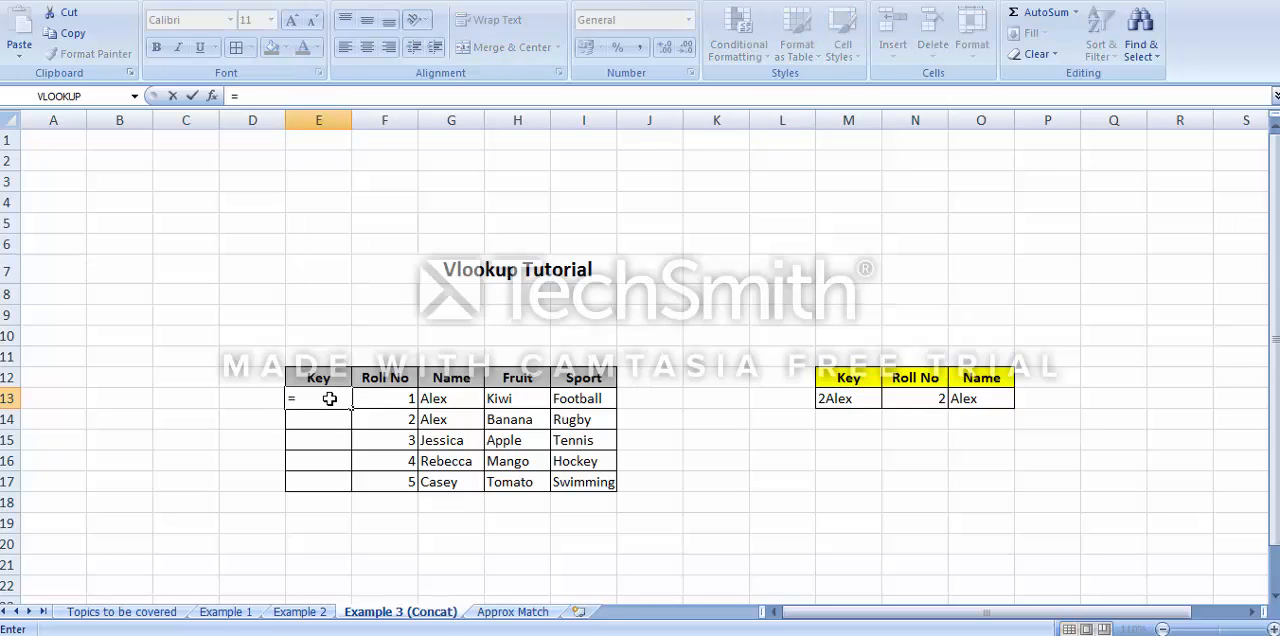
click(380, 400)
text(&)
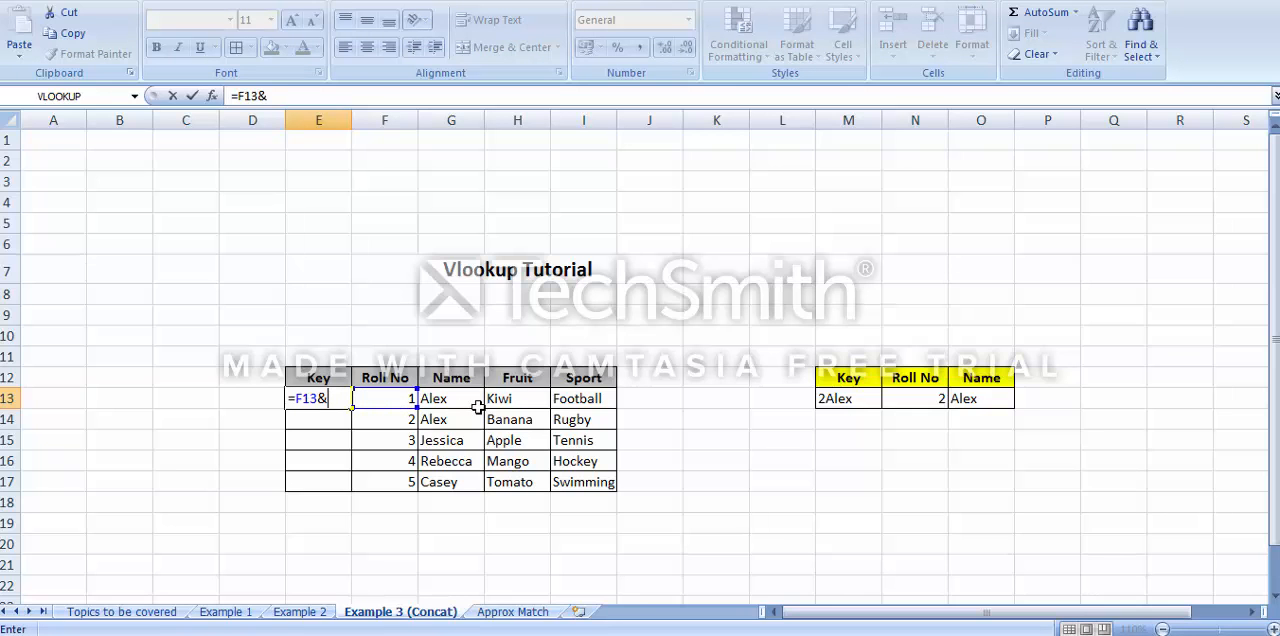
click(464, 400)
key(Return)
key(Up)
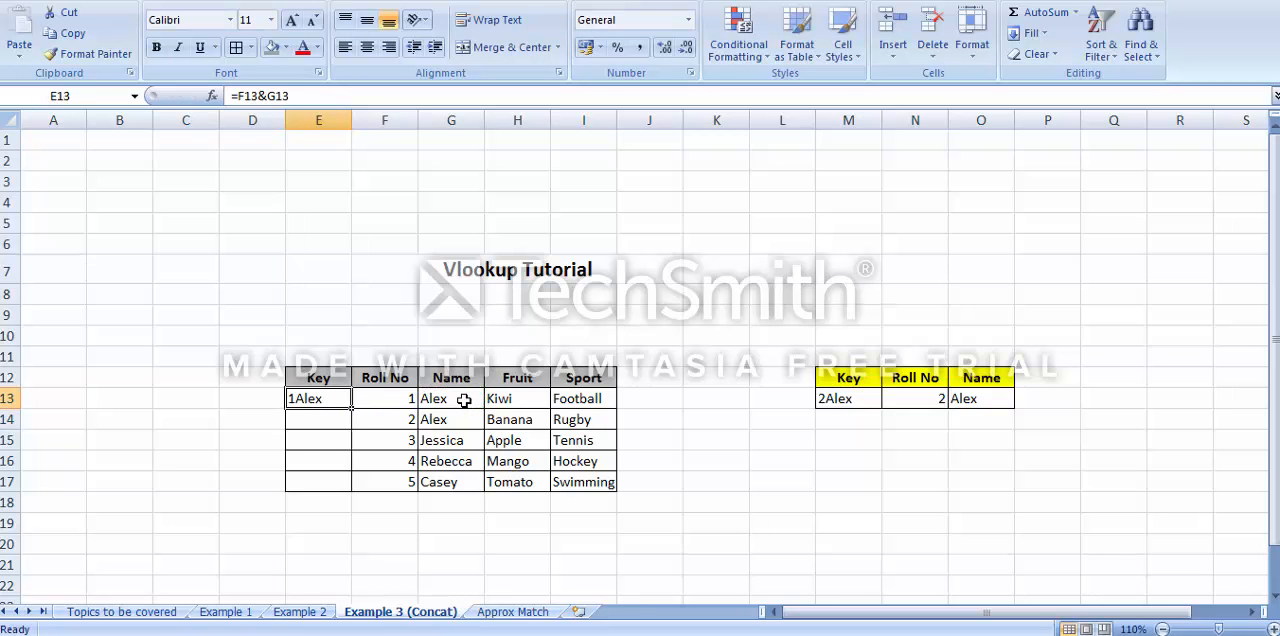
drag(351, 409, 348, 487)
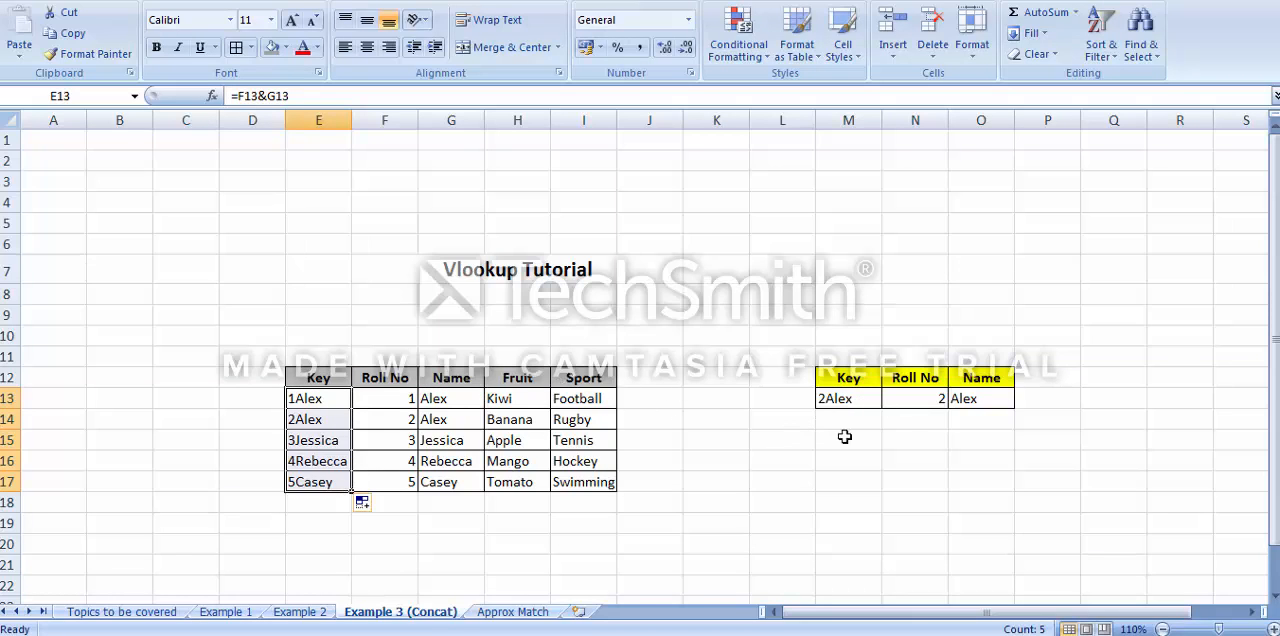
Add a Fruit heading in P12, next to the lookup table's Name heading
click(840, 398)
click(955, 399)
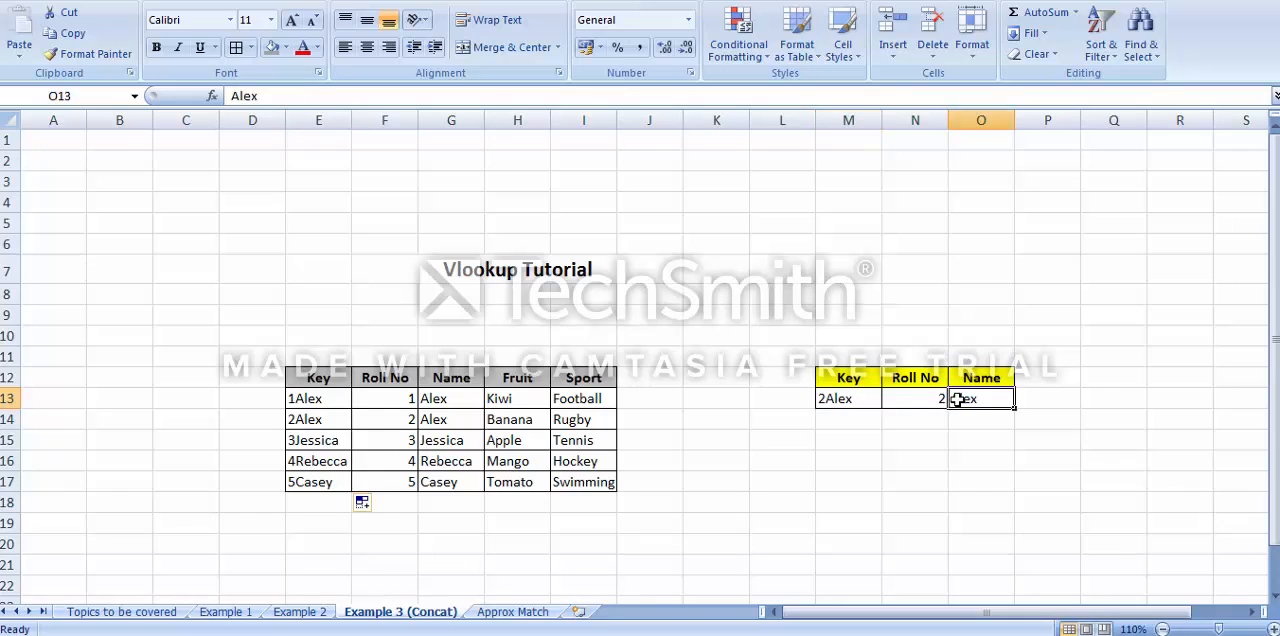
click(1042, 380)
text(Fruit)
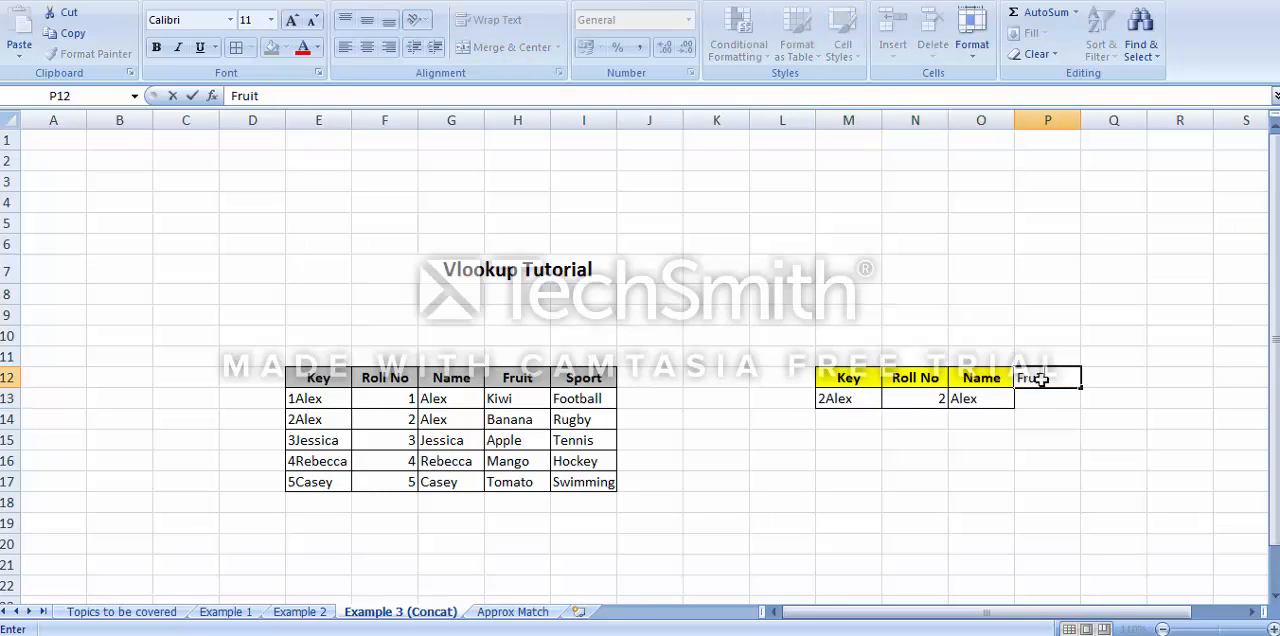
key(Return)
click(1042, 378)
key(Left)
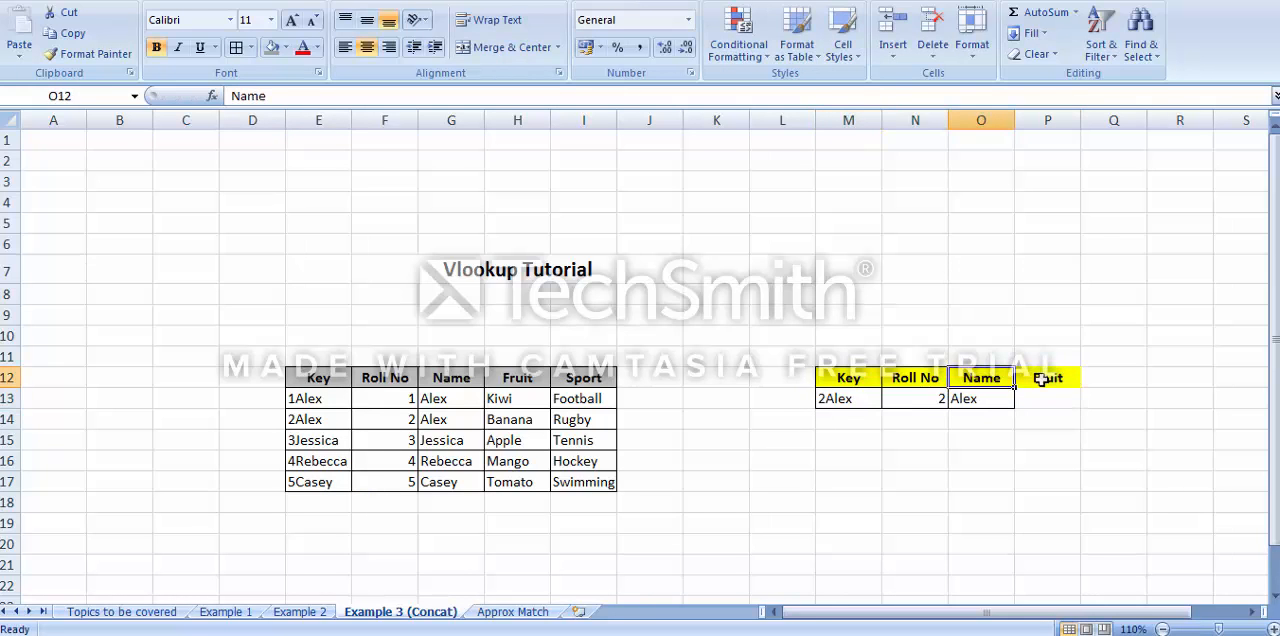
key(ctrl+c)
key(Right)
key(Escape)
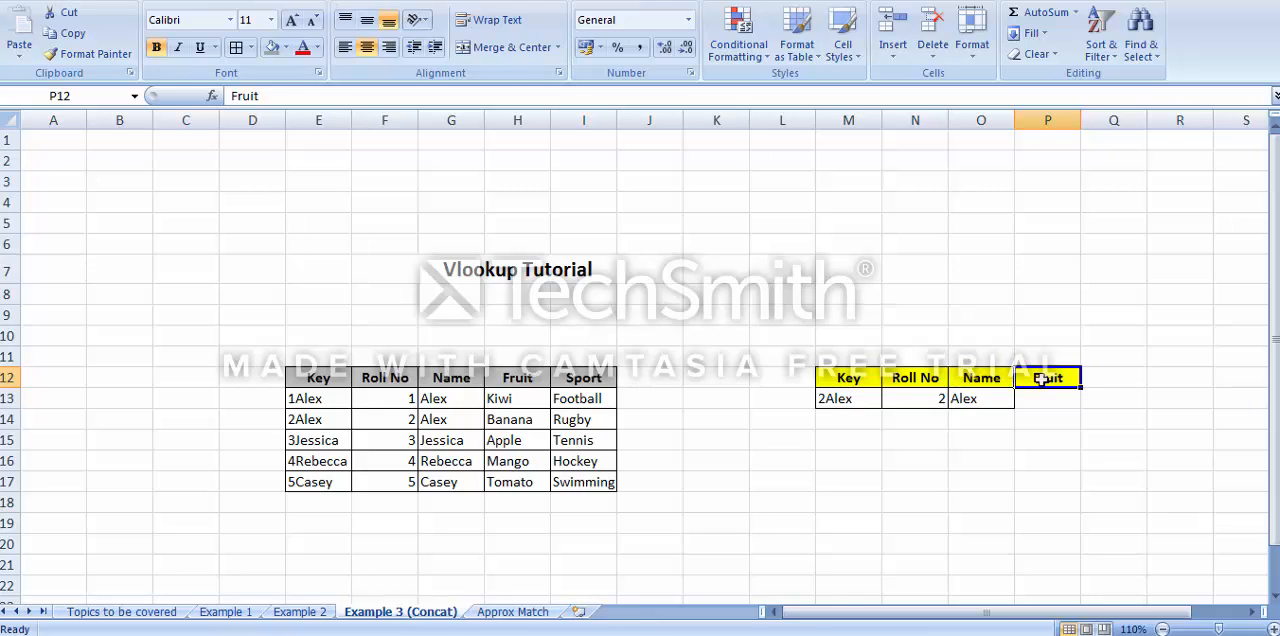
text(t)
key(Return)
key(Up)
key(ctrl+z)
Copy only the formatting of Name heading O12 onto the Fruit heading P12 with Paste Special Formats
key(Left)
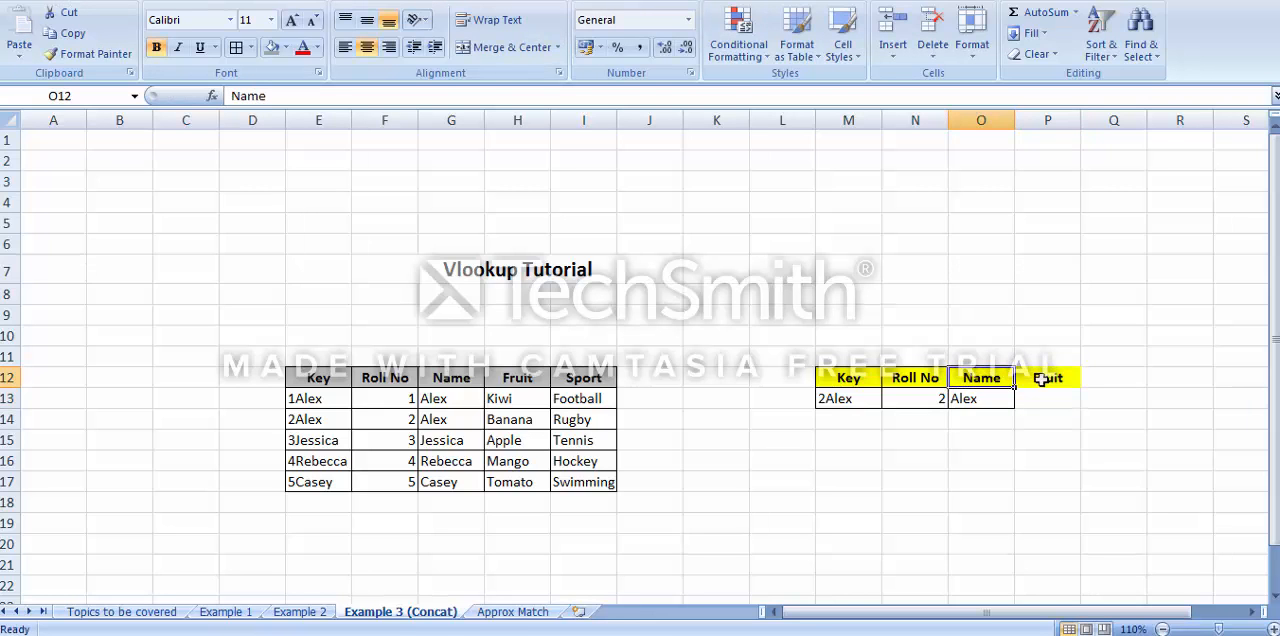
key(ctrl+c)
key(Right)
key(alt+e)
key(s)
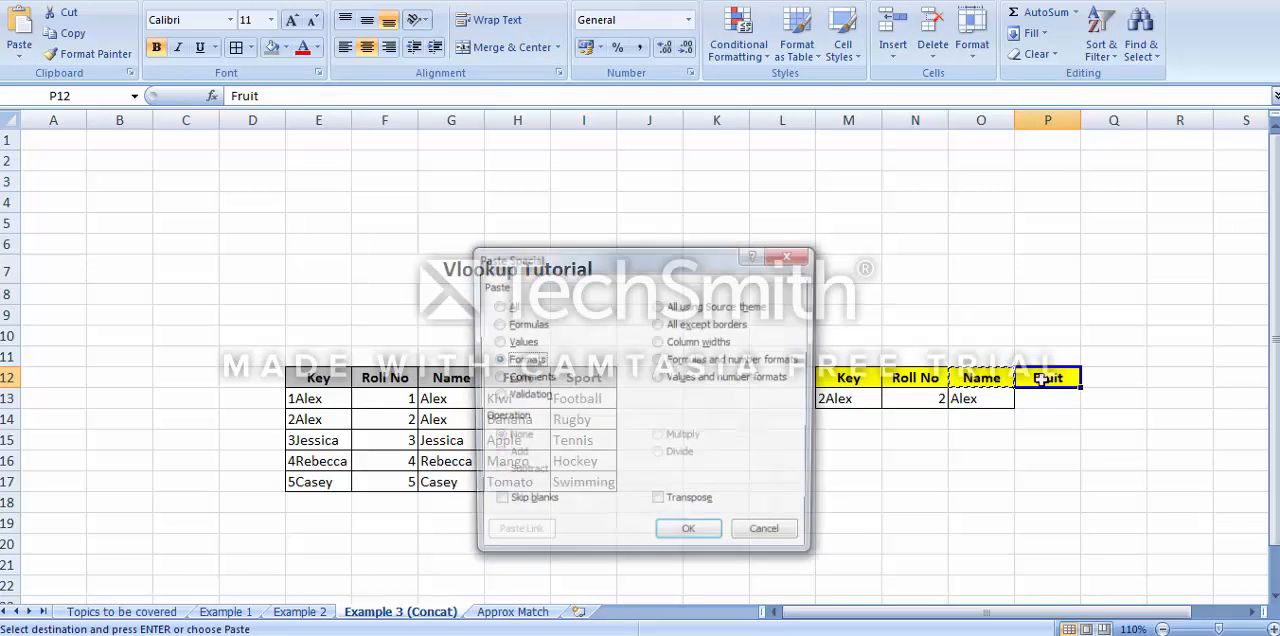
key(t)
key(Return)
key(Down)
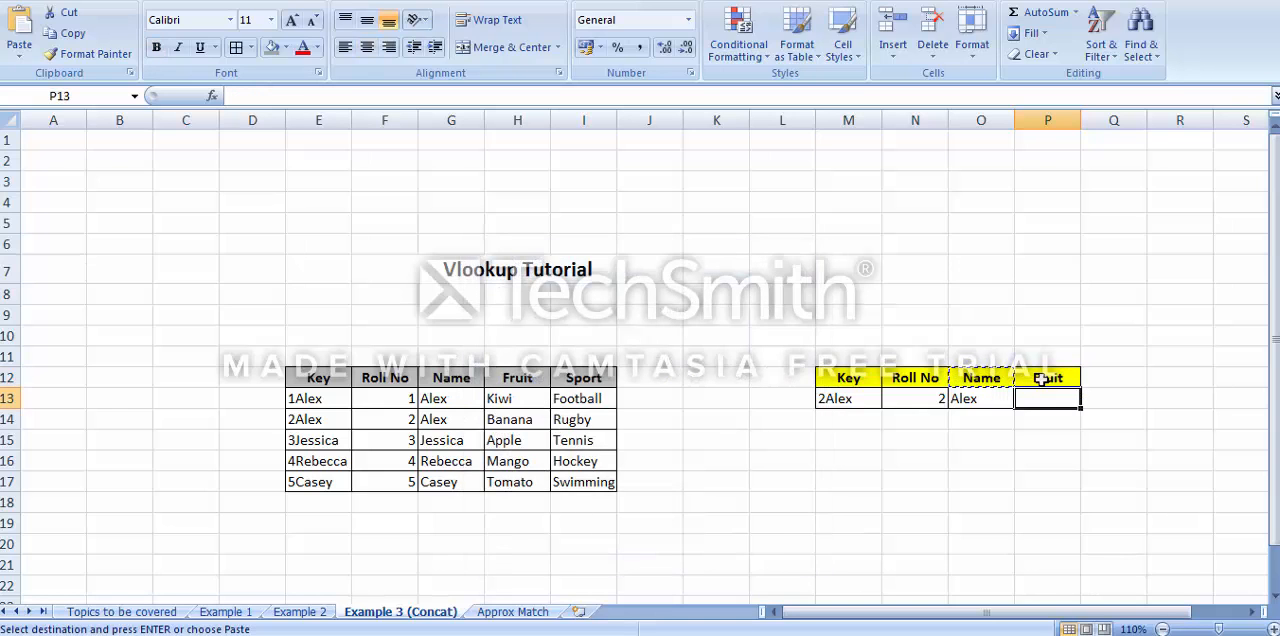
Start a VLOOKUP formula in Fruit cell P13 with the key in M13 as the lookup value
click(836, 398)
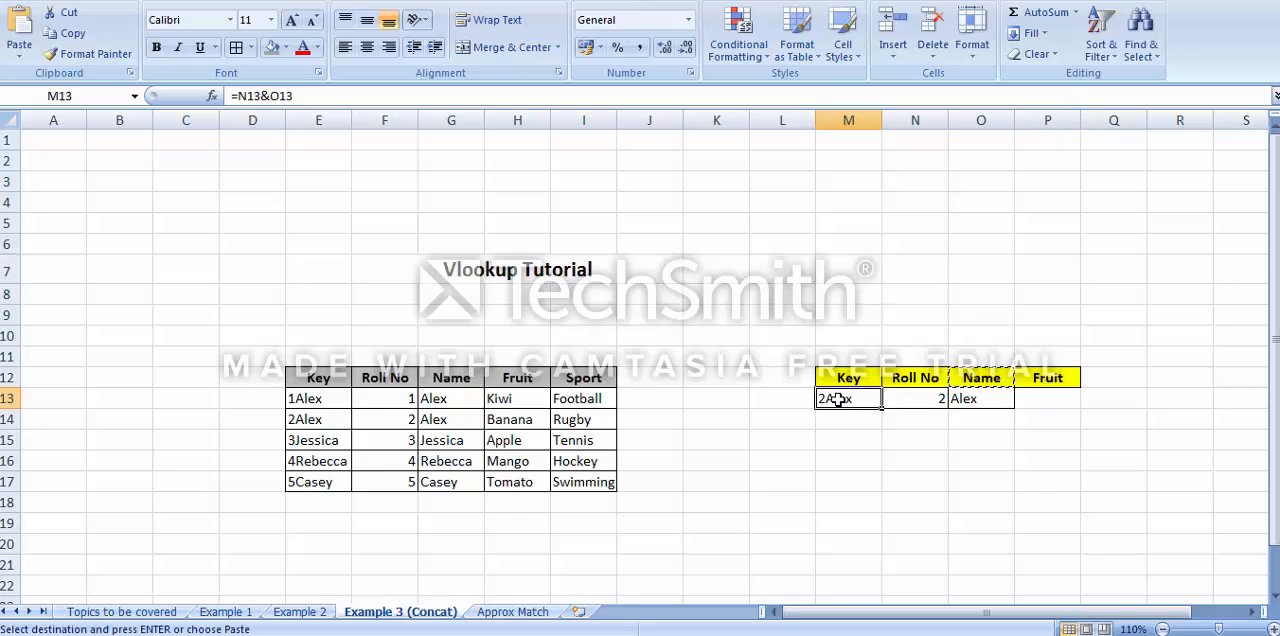
click(1034, 400)
text(=vl)
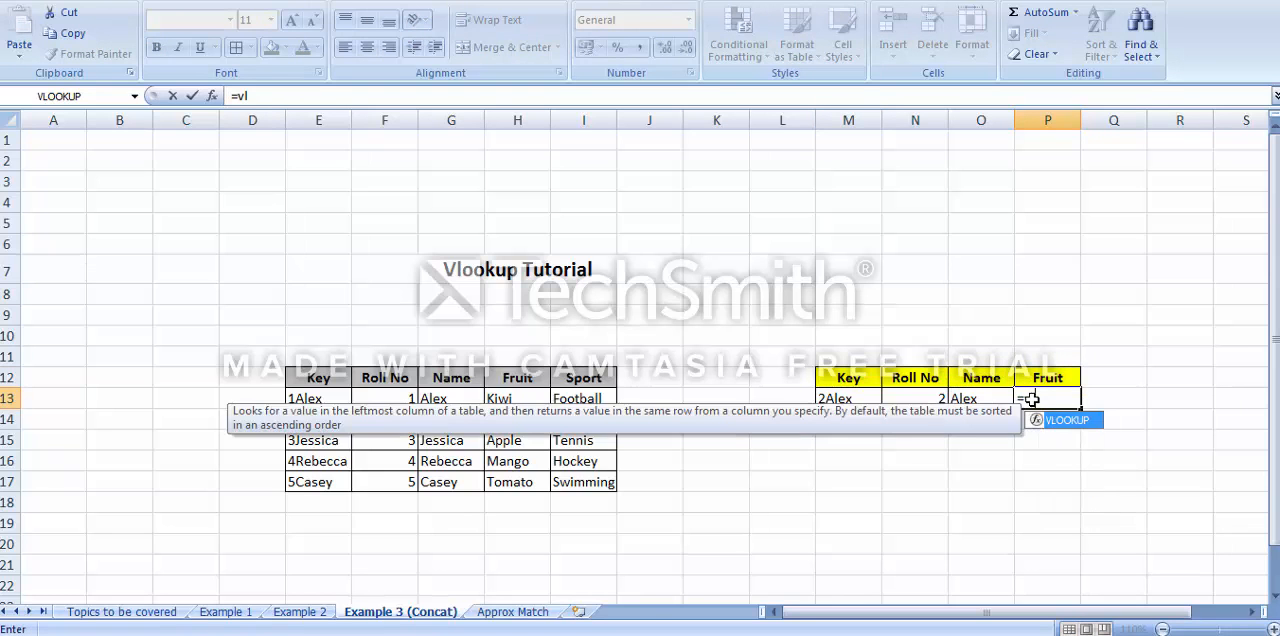
text(ookup()
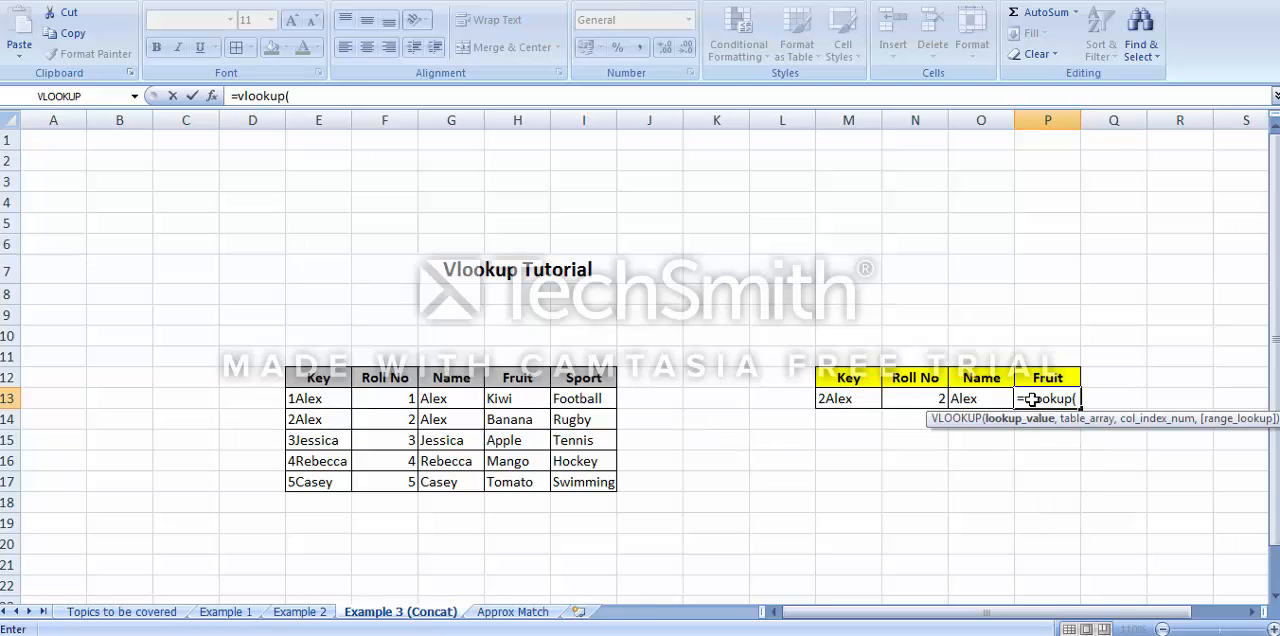
click(848, 399)
text(,)
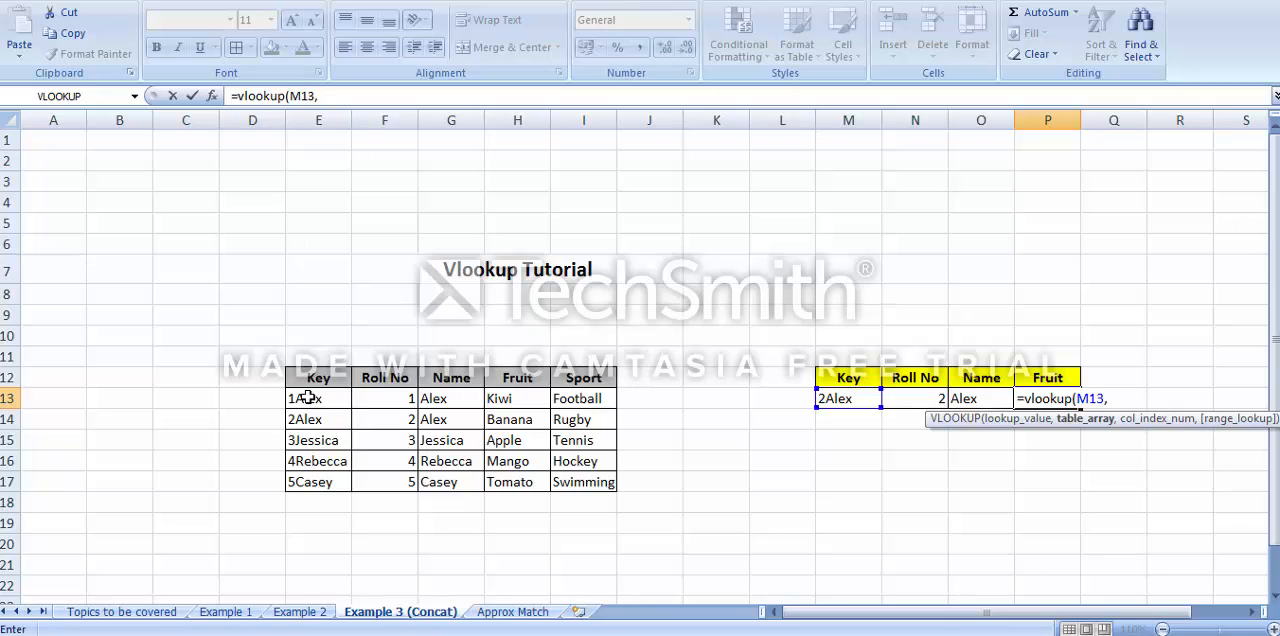
Complete the P13 VLOOKUP with table range E13:I17, column index 4 and match type 0
drag(308, 398, 613, 490)
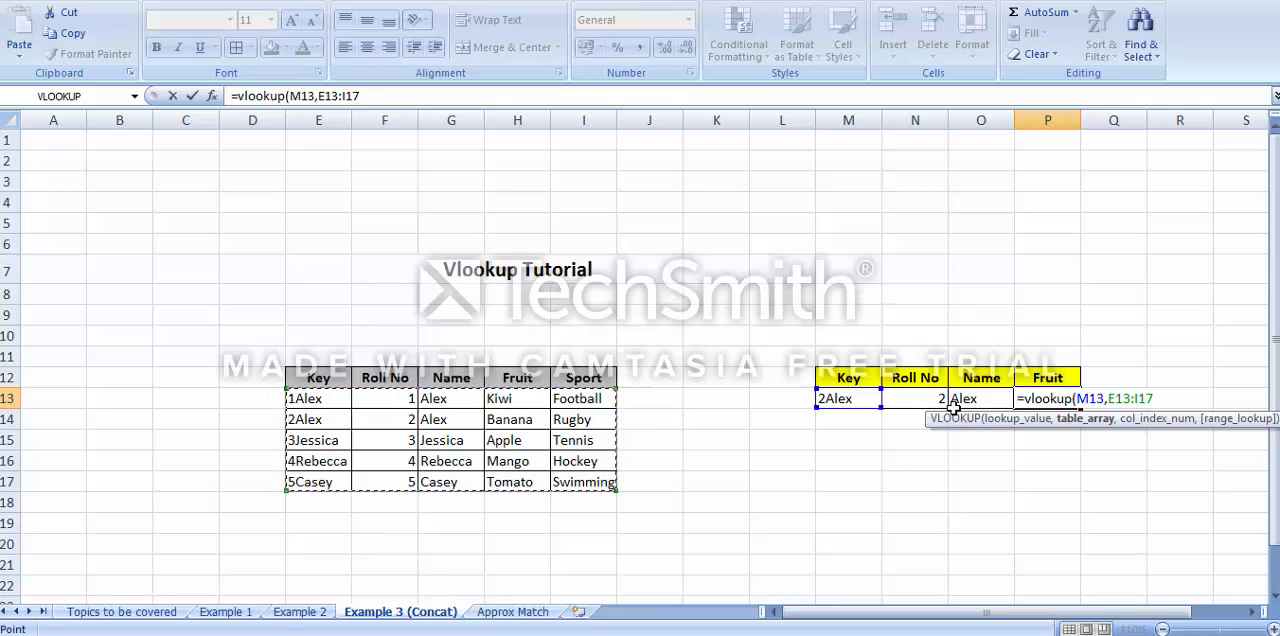
text(,4,0)
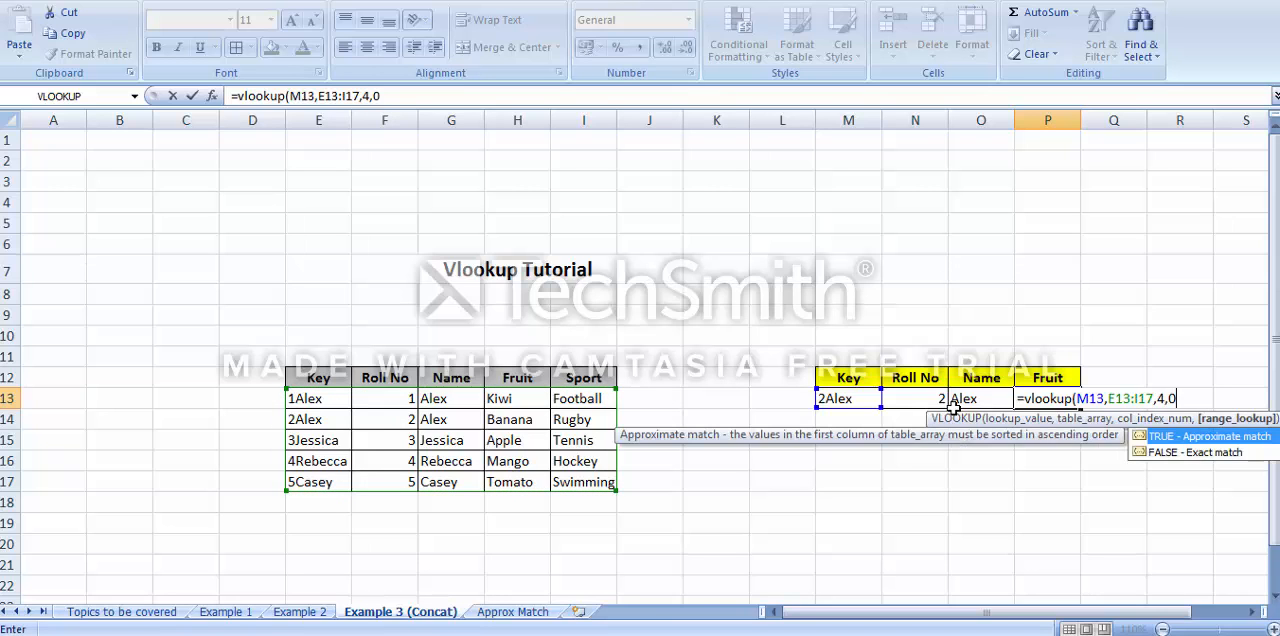
text())
key(Return)
key(Up)
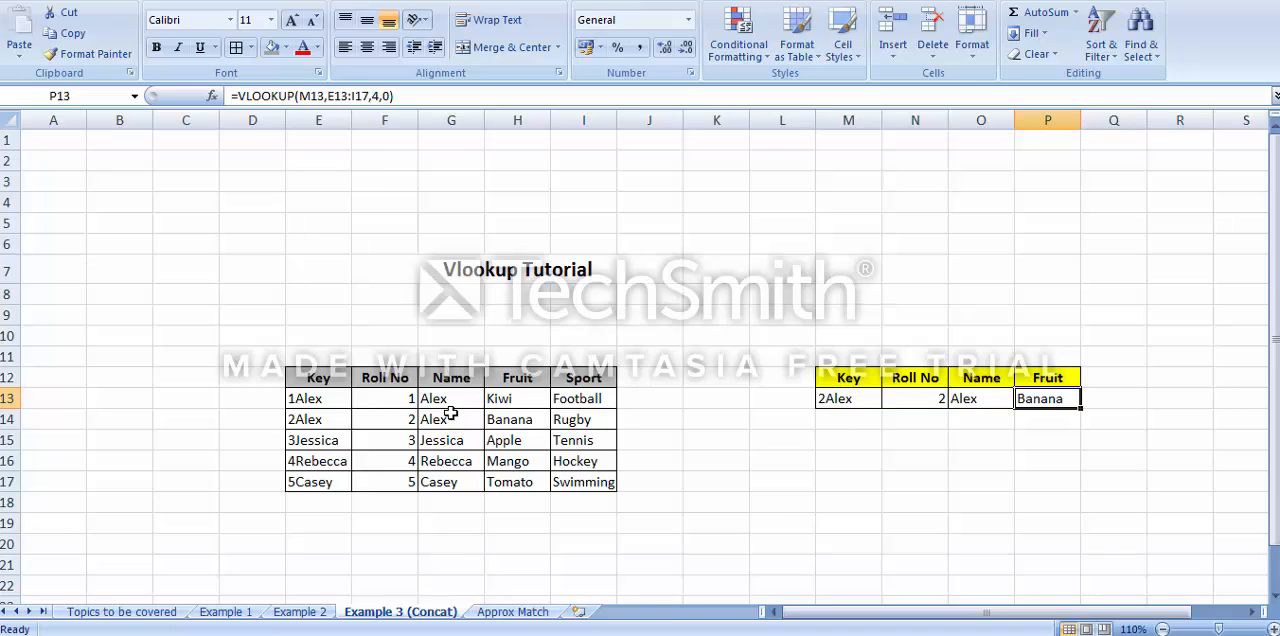
Change the lookup roll number in N13 to 1 and check the fruit against H13 in the main table
click(922, 398)
text(1)
key(Return)
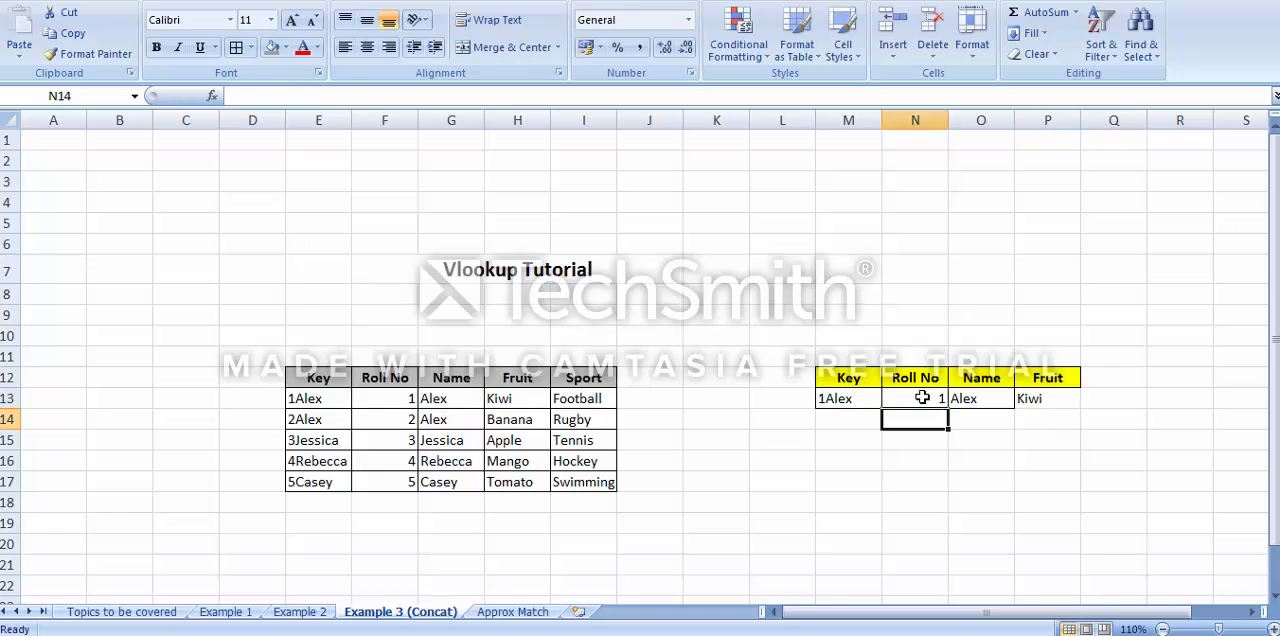
click(504, 400)
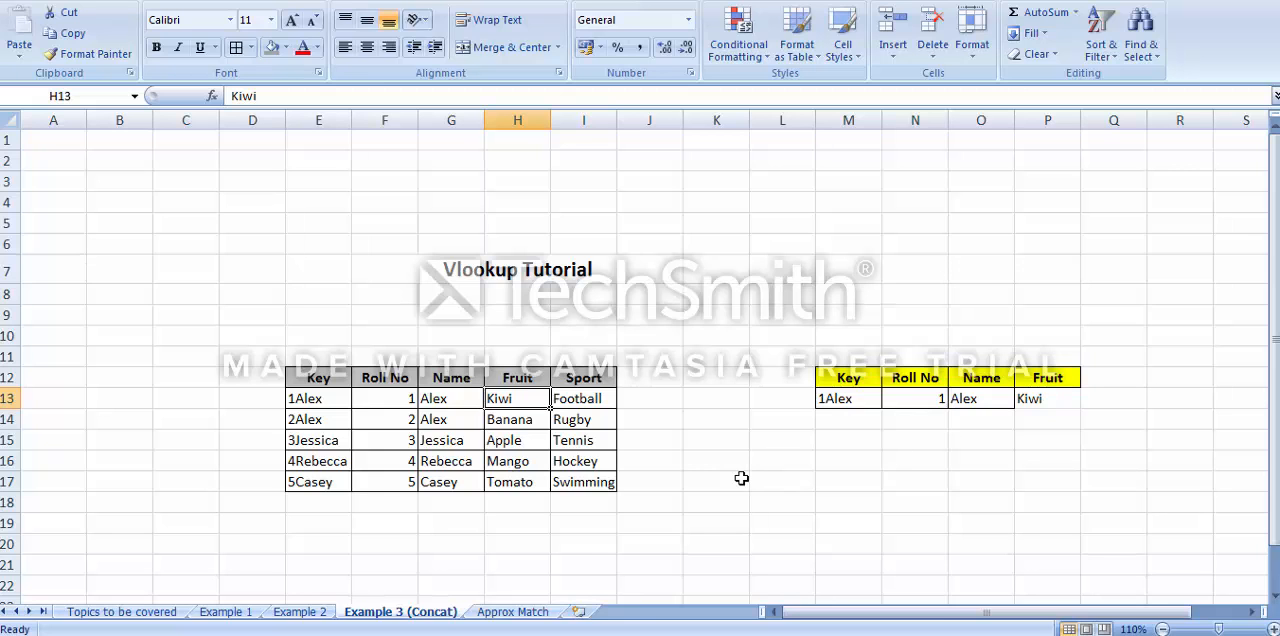
Return to the Example 2 sheet and examine the column index argument in the Sport formula in N11
click(300, 611)
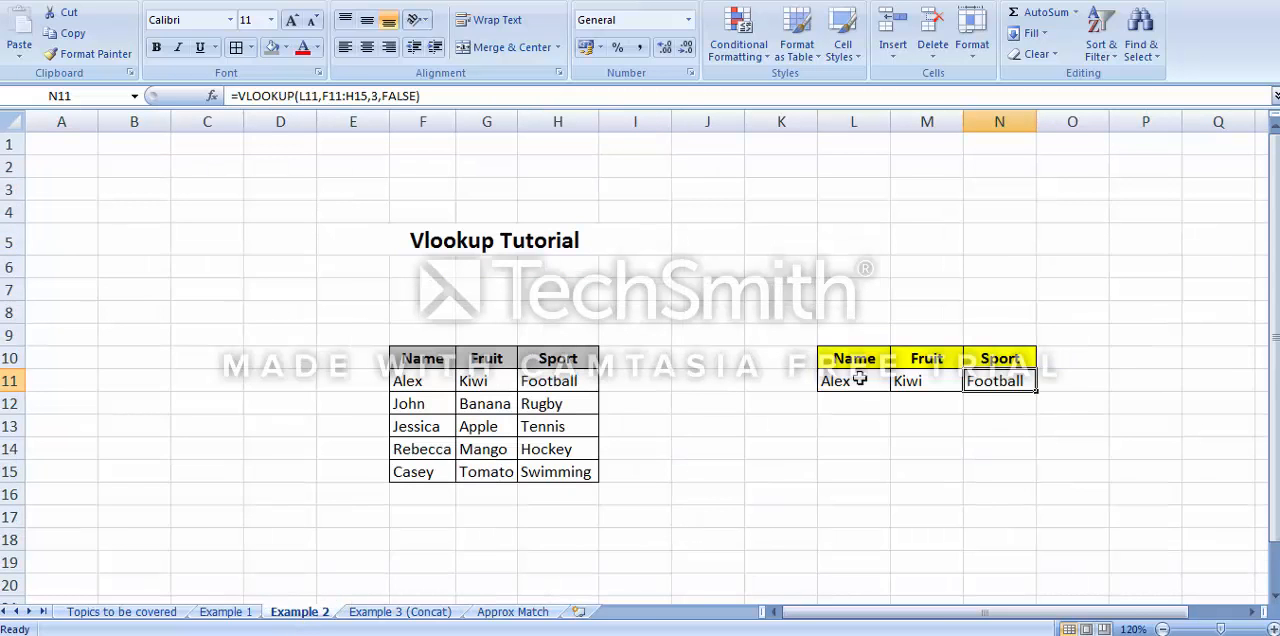
click(225, 611)
click(311, 613)
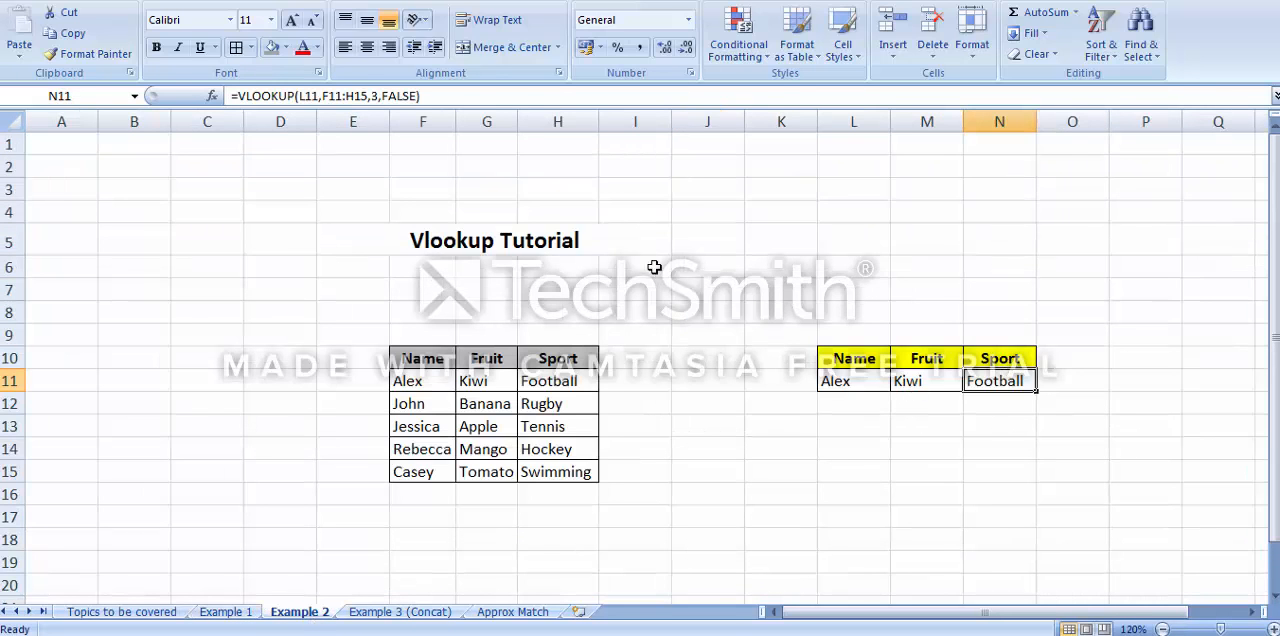
click(372, 96)
double_click(375, 96)
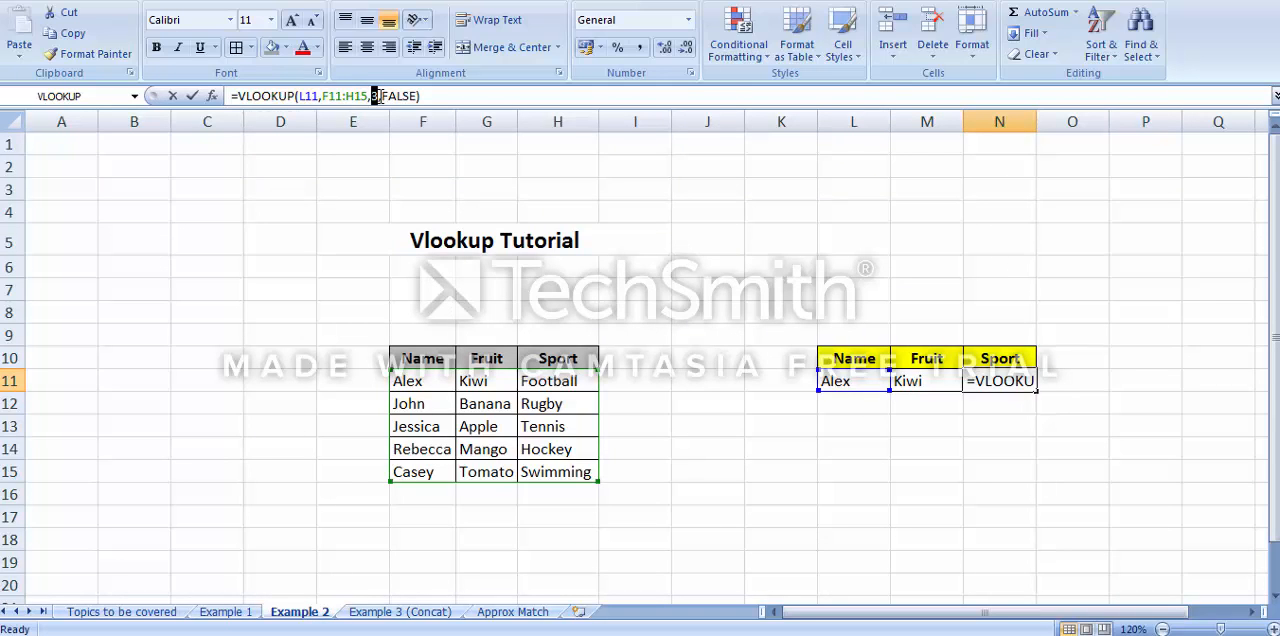
key(Return)
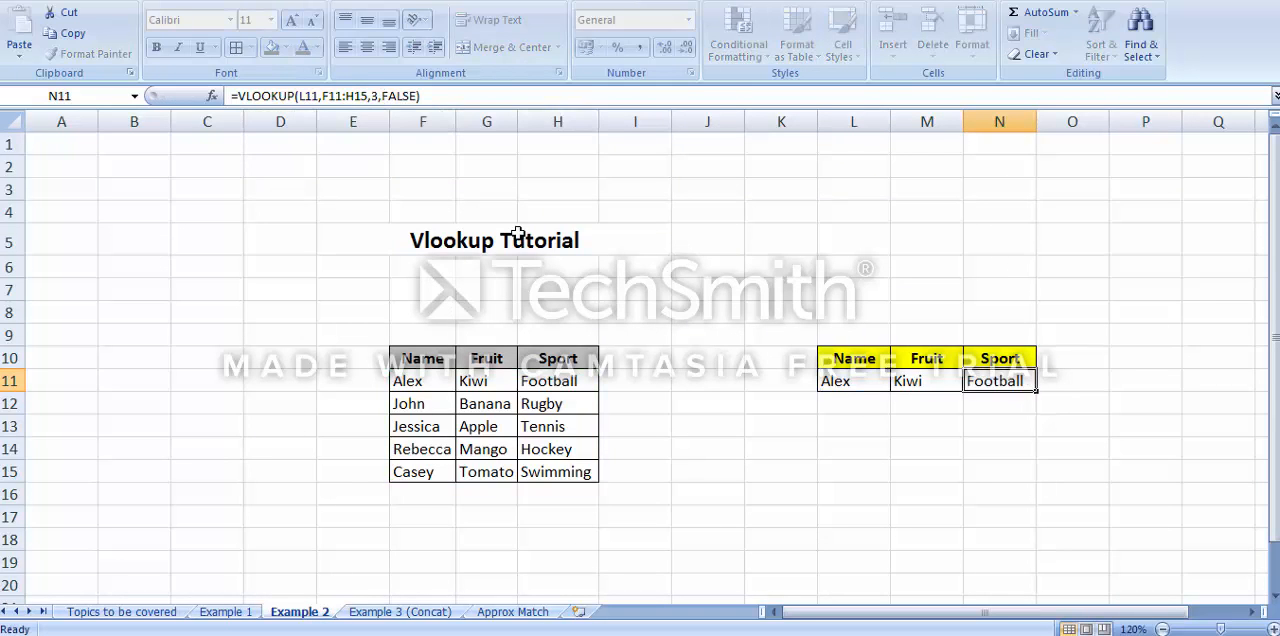
Insert a blank column at H, between the Fruit and Sport columns of the main table
key(Left)
key(Left)
key(Left)
key(Left)
key(Left)
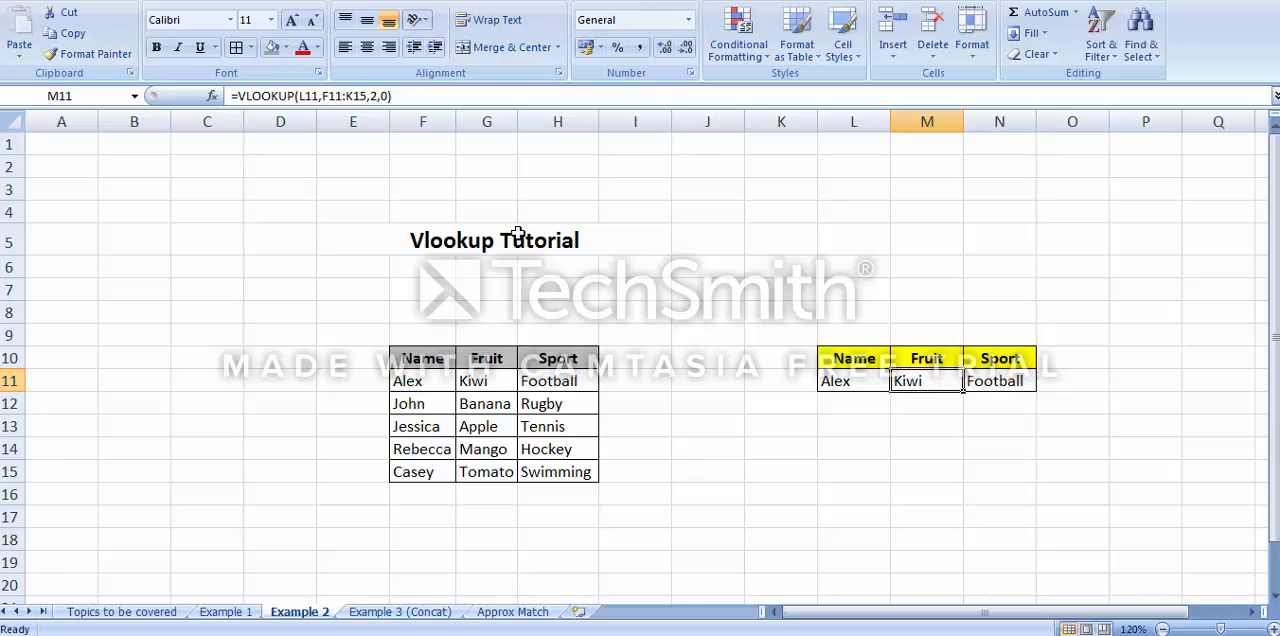
key(Left)
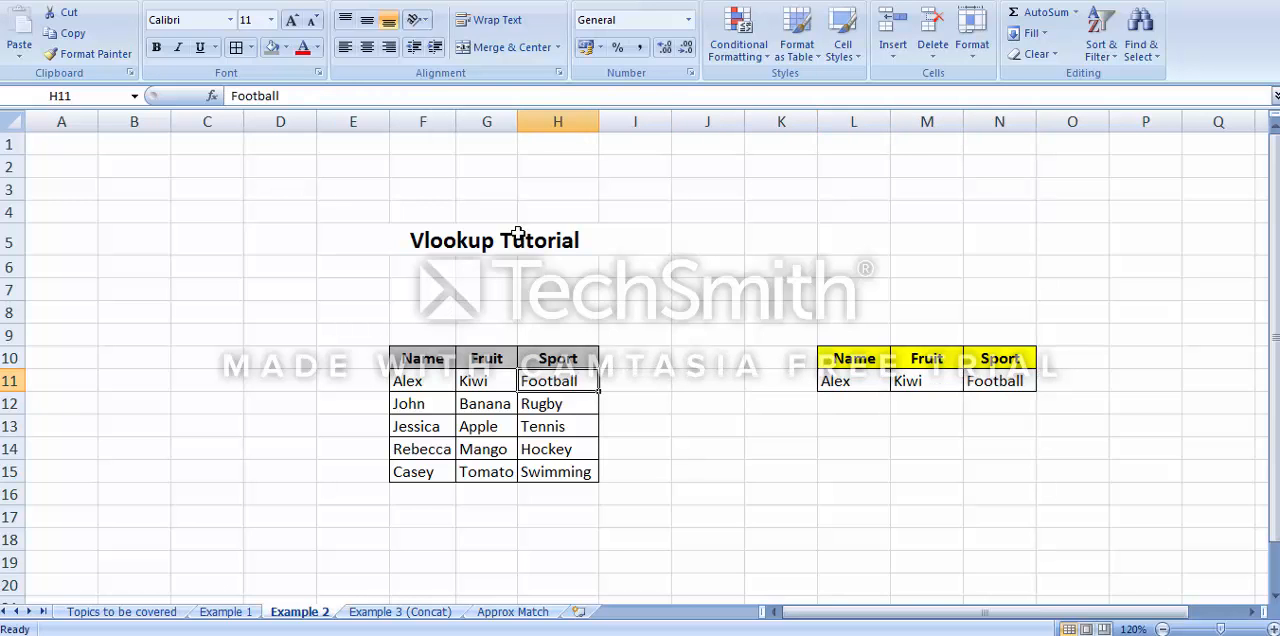
click(542, 118)
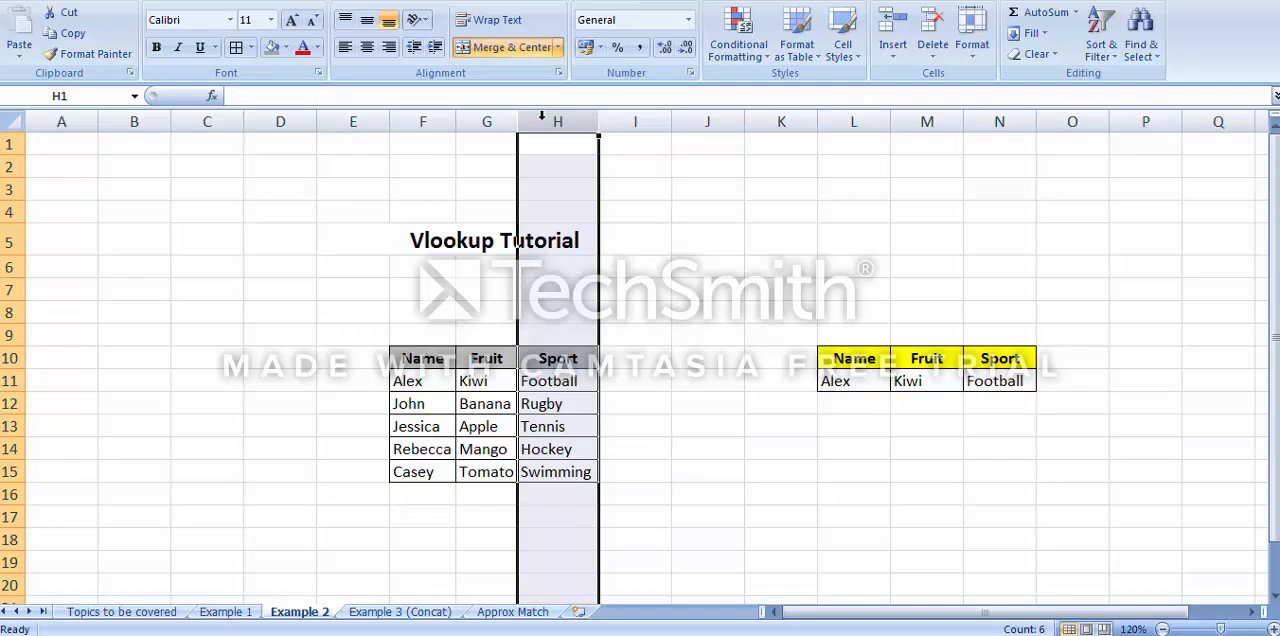
drag(503, 120, 541, 120)
drag(557, 362, 566, 472)
click(420, 375)
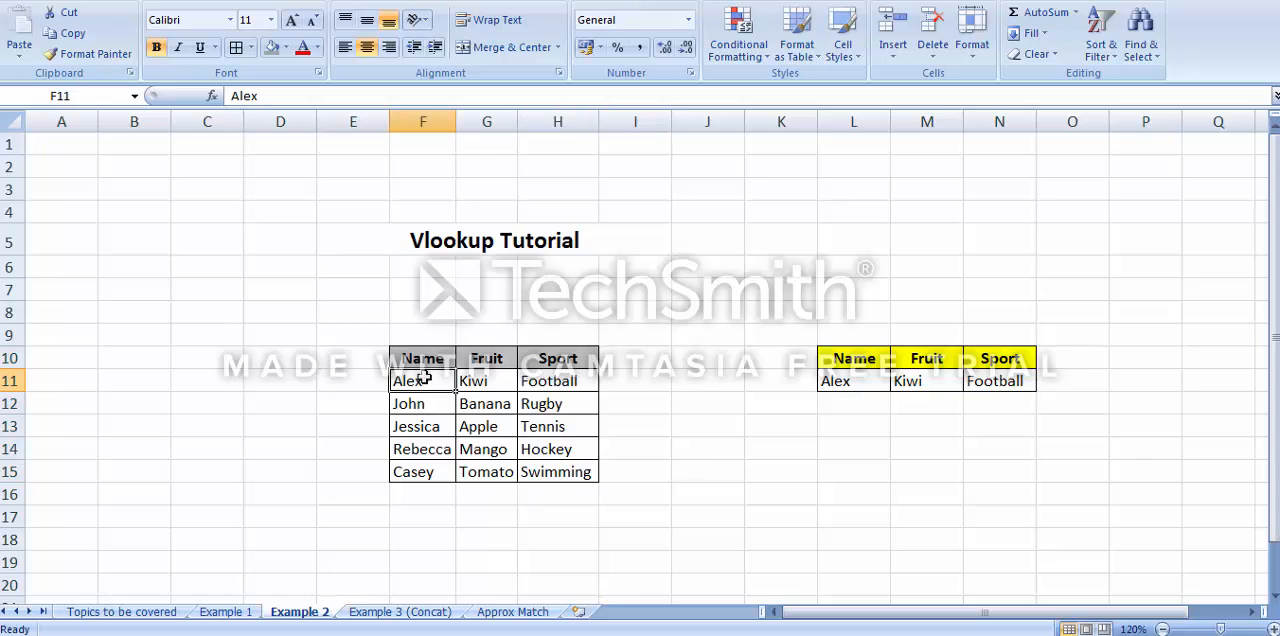
click(503, 380)
click(562, 378)
click(582, 114)
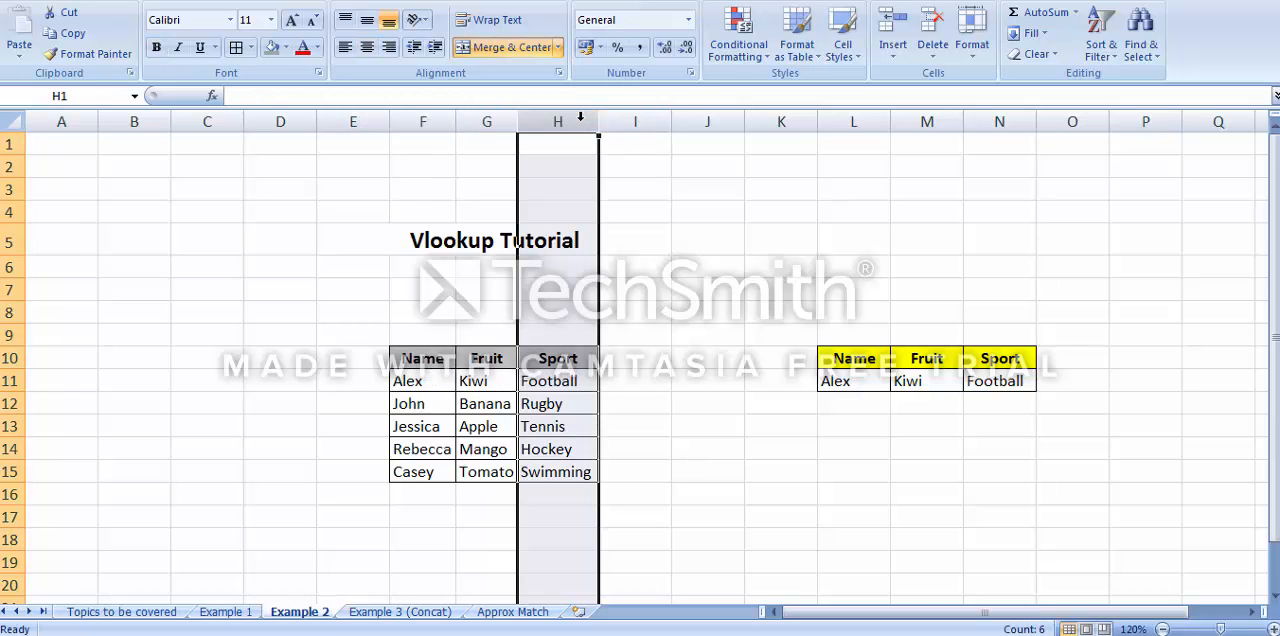
right_click(562, 122)
click(613, 224)
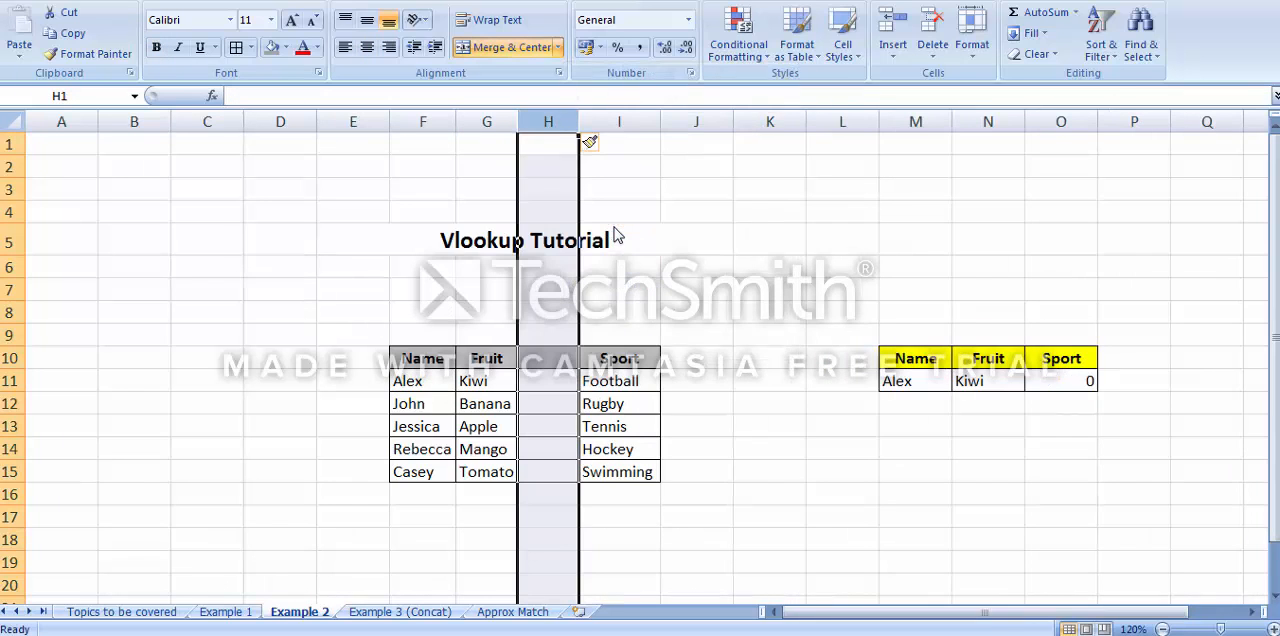
Examine the lookup value and column index arguments of the shifted Sport formula in O11
click(1076, 388)
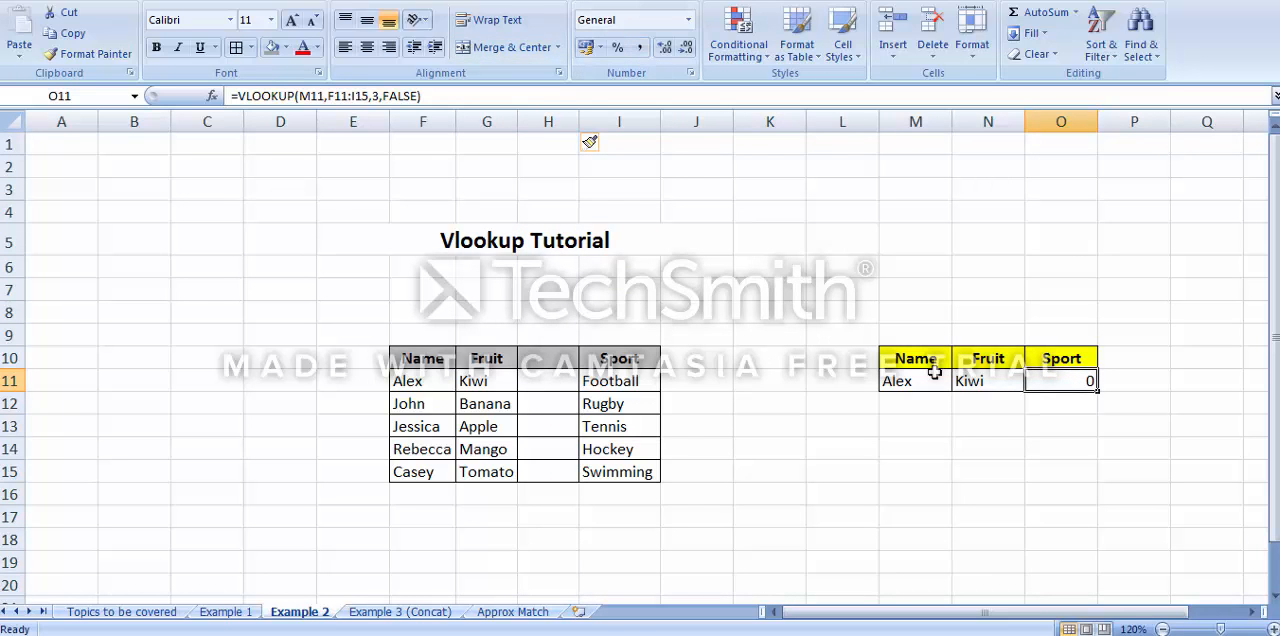
key(F2)
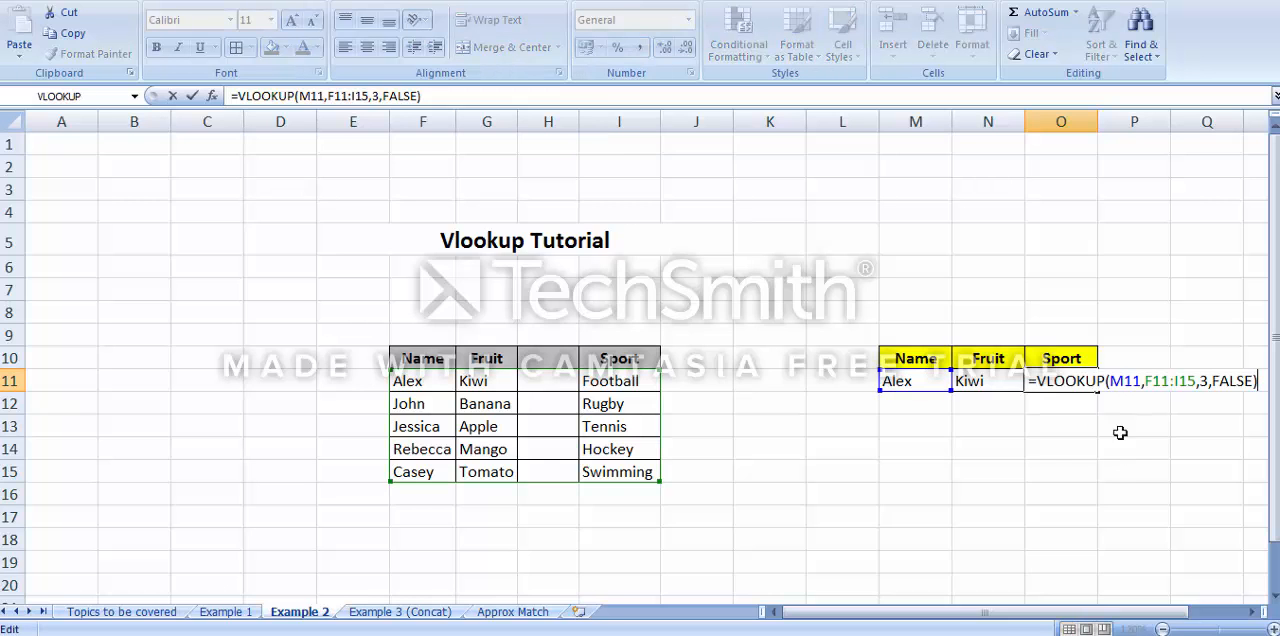
click(1118, 383)
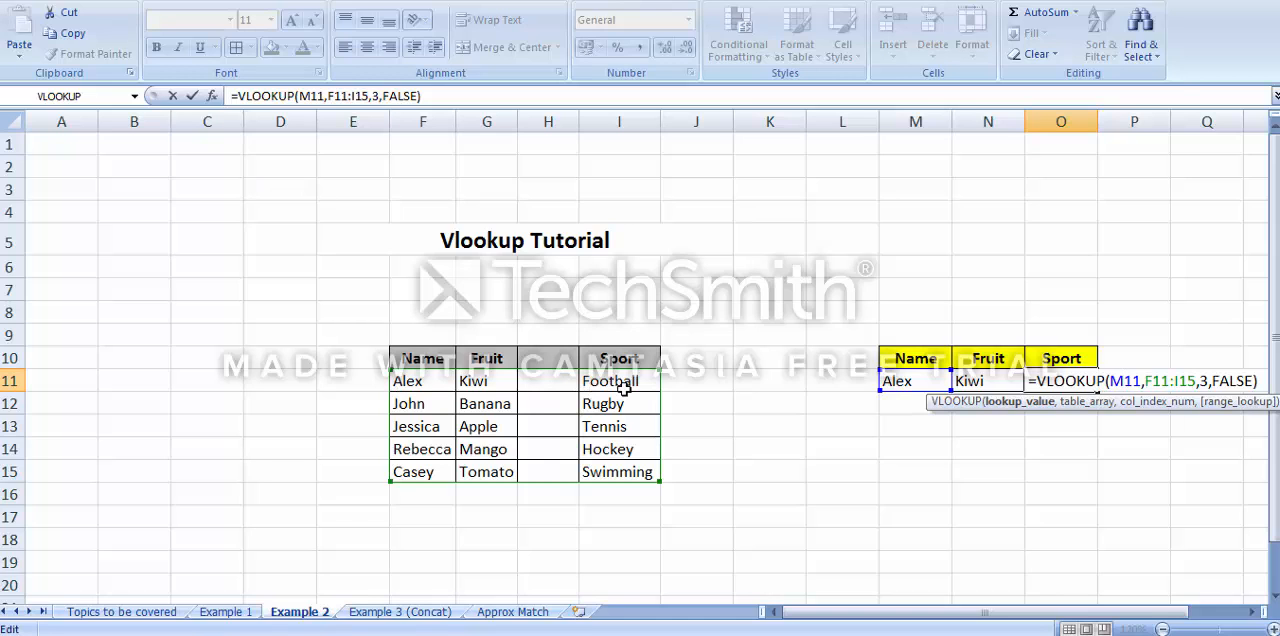
double_click(1204, 380)
click(1201, 380)
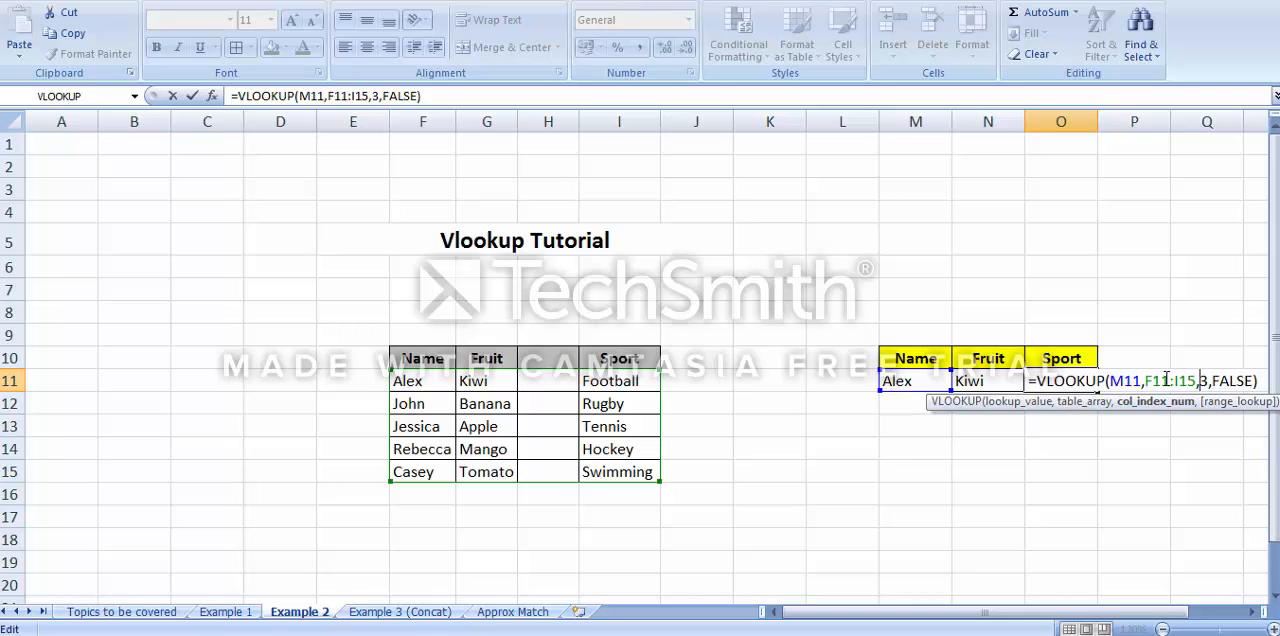
key(Return)
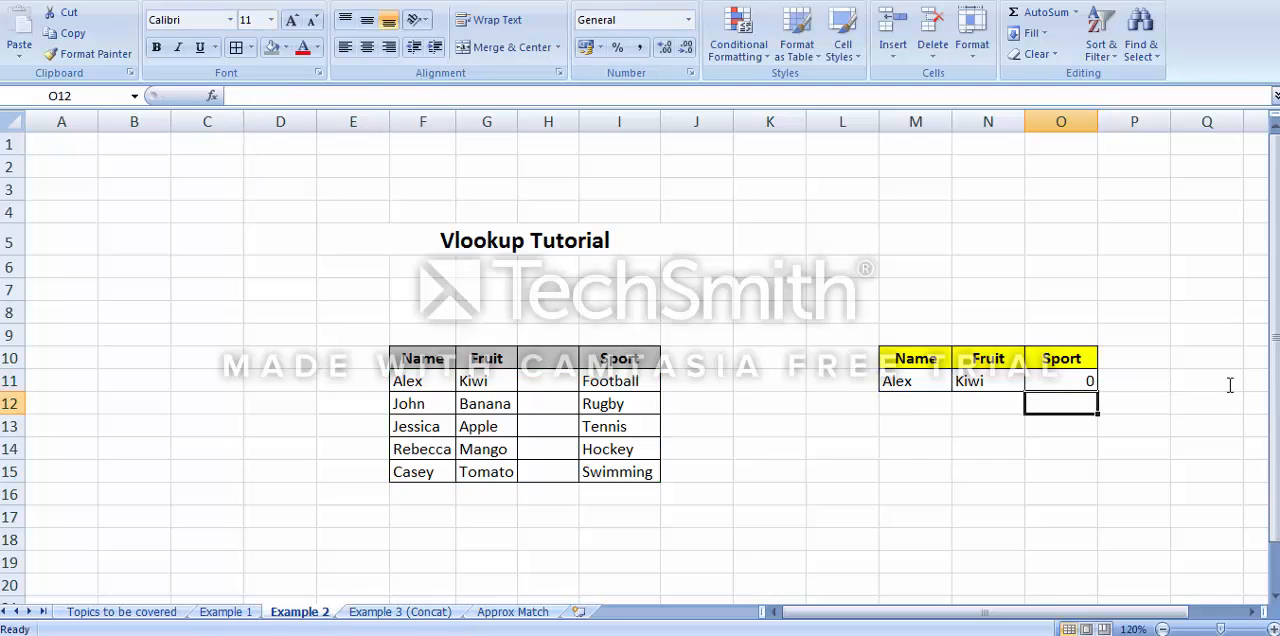
click(1080, 378)
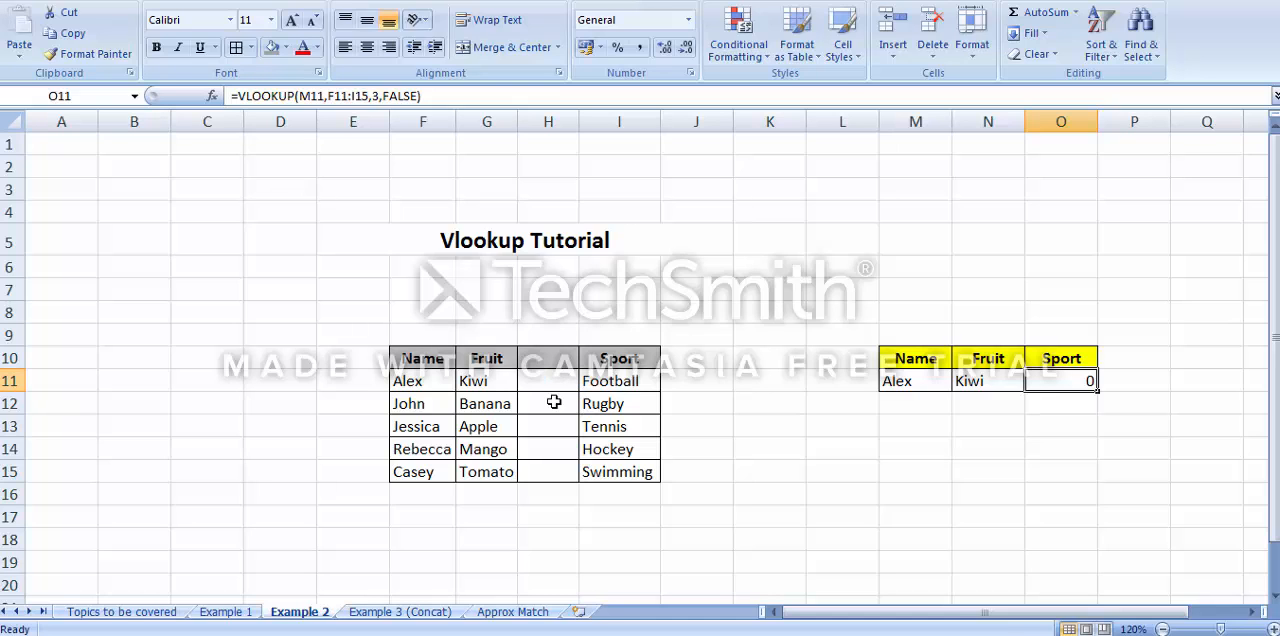
Examine the column index in the Fruit formula in N11, leaving the formula as it is
click(966, 381)
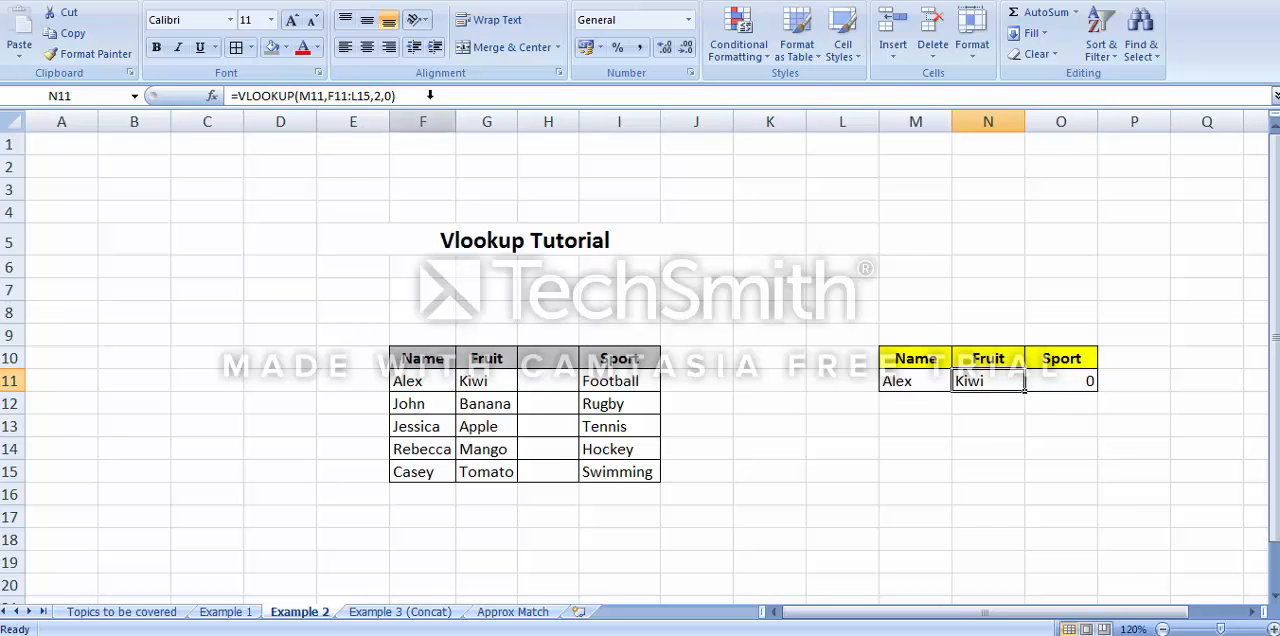
click(378, 95)
double_click(378, 95)
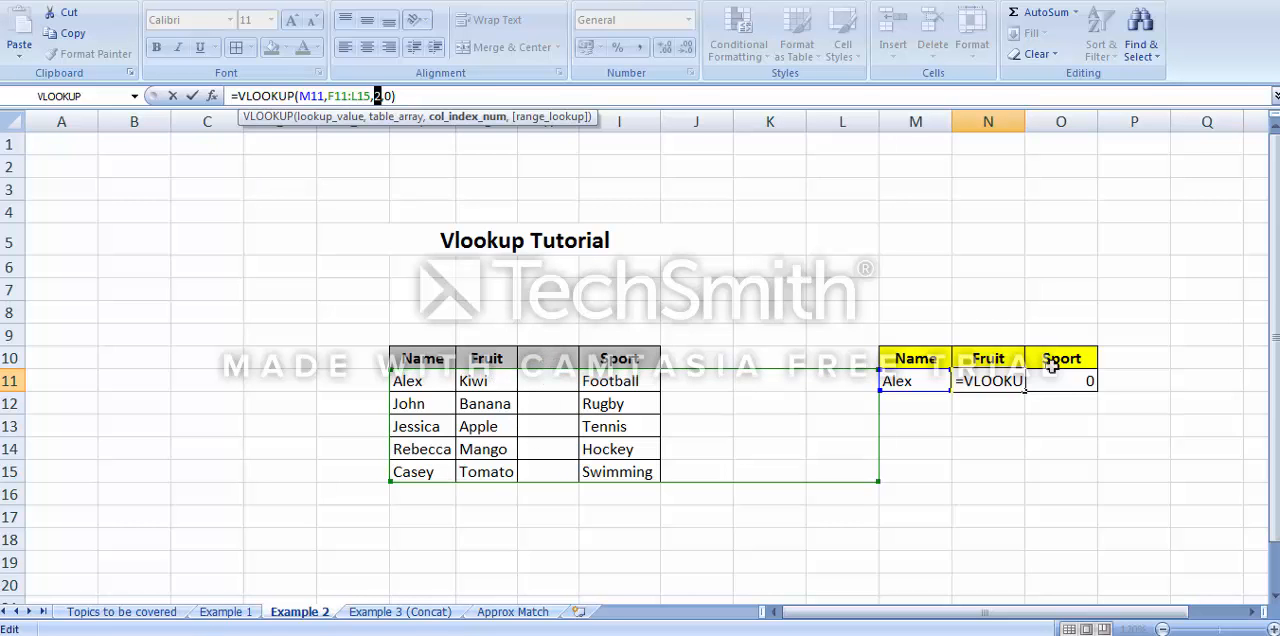
key(ctrl+Return)
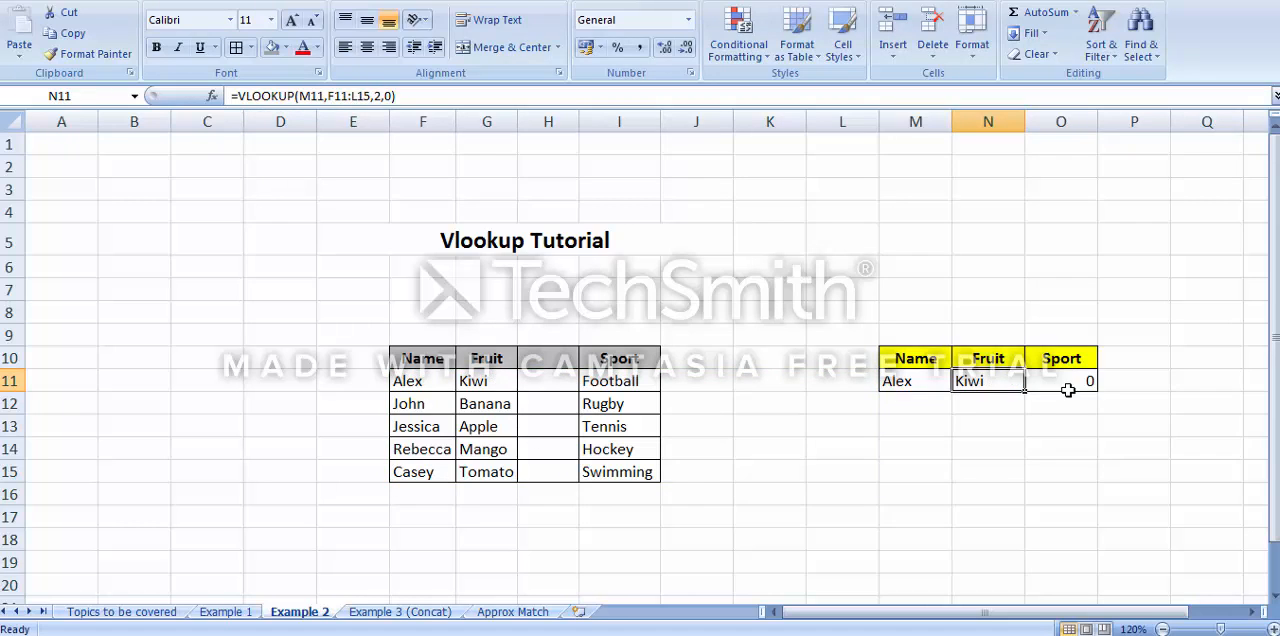
On the Approx Match sheet, enter the sales values 23, 90 and 120 in E6 to E8
key(ctrl+Page_Down)
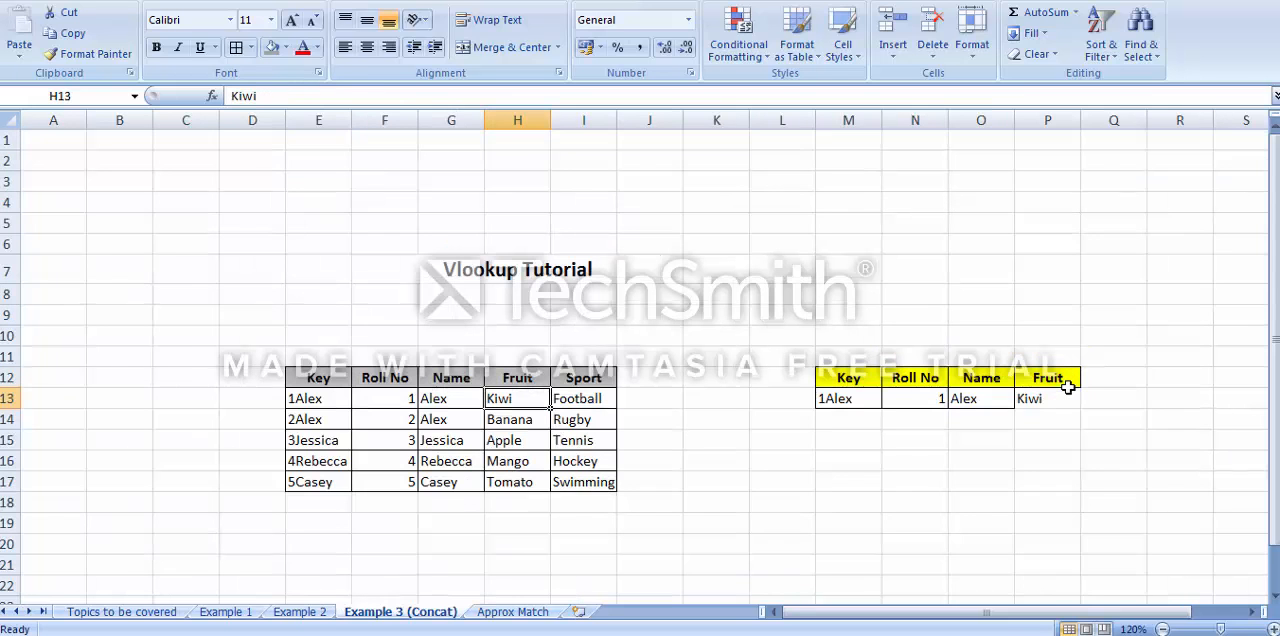
key(ctrl+Page_Down)
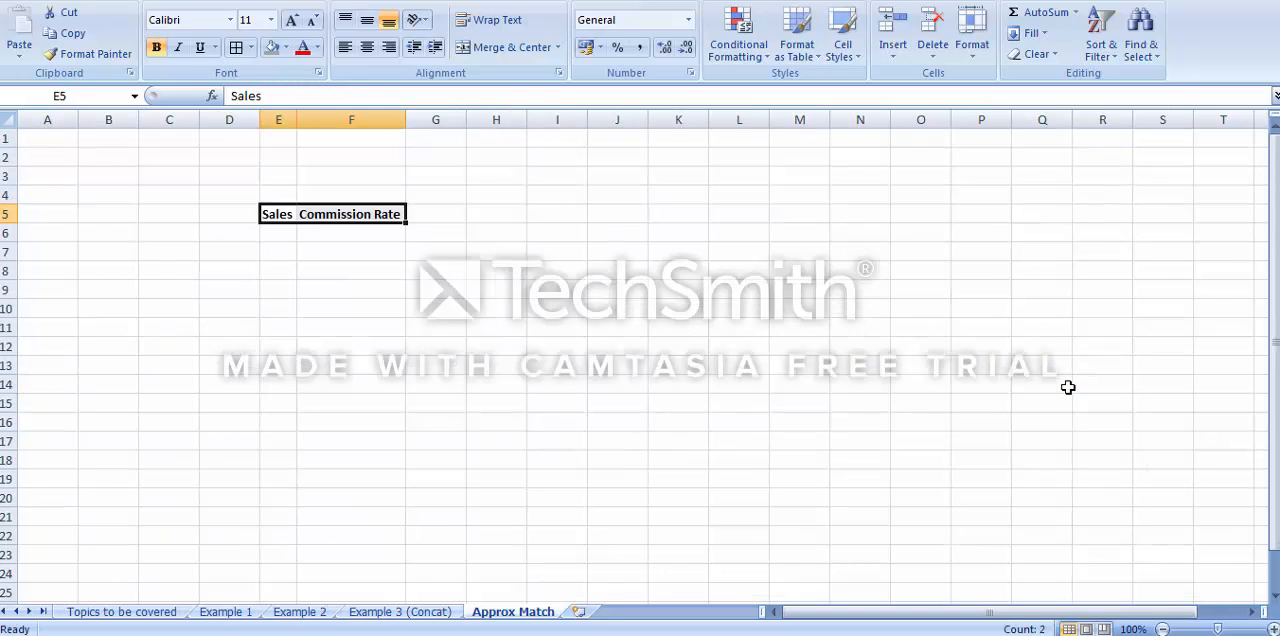
key(Down)
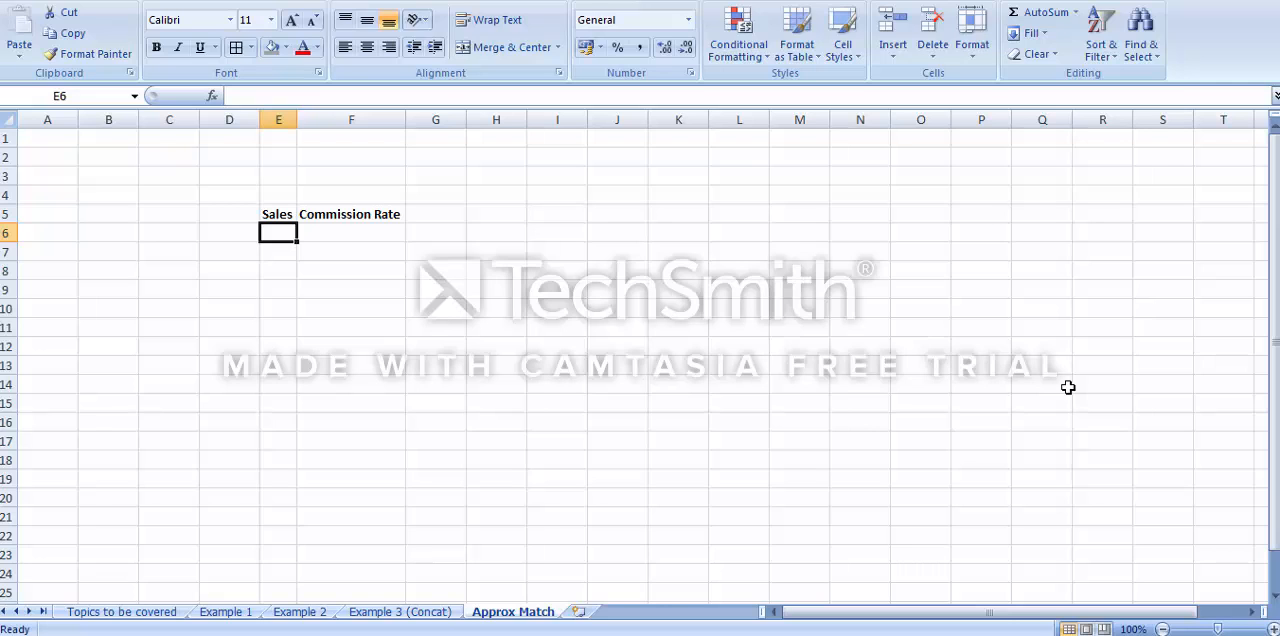
text(23)
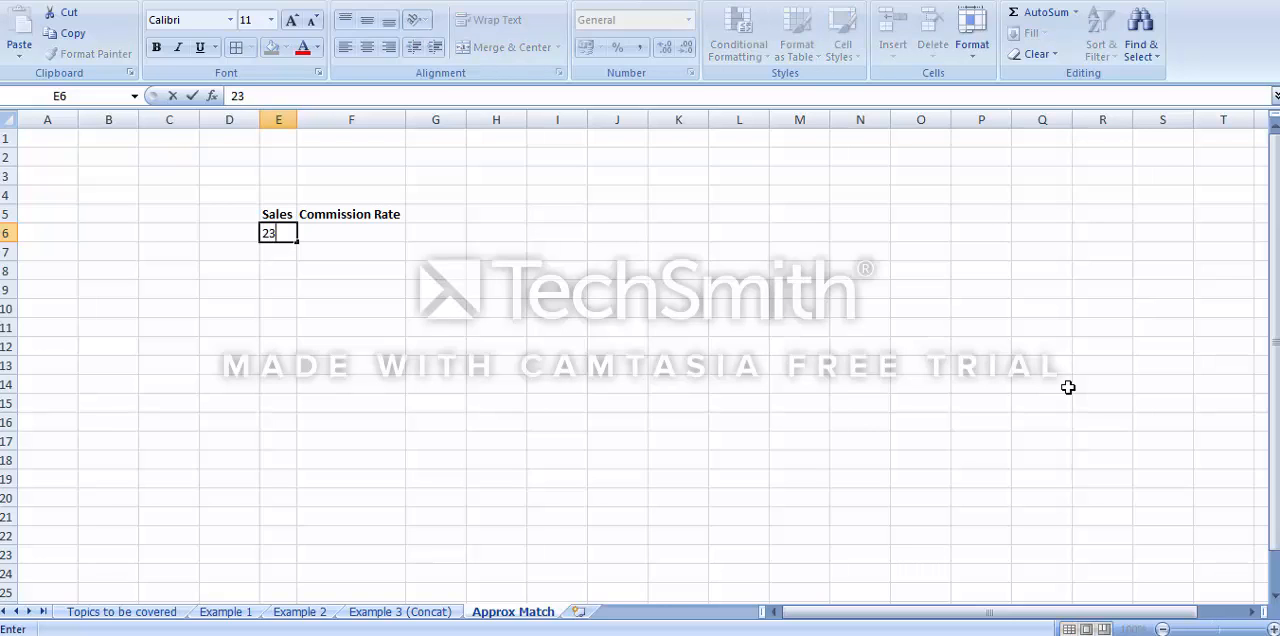
key(Return)
text(2)
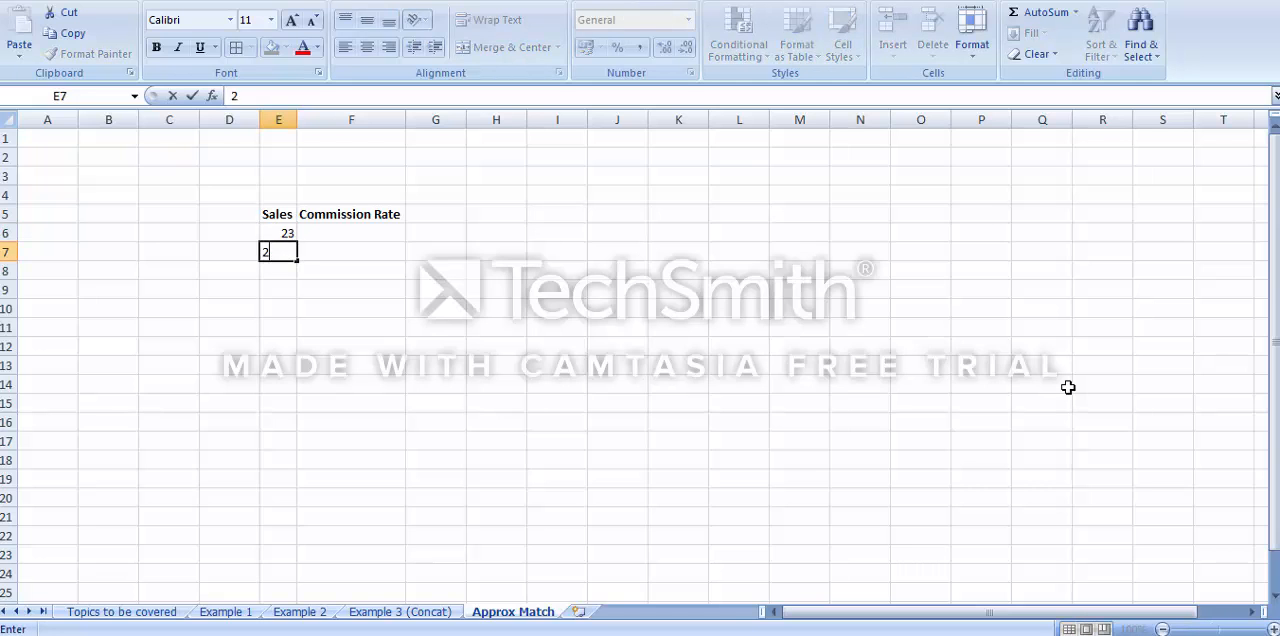
key(BackSpace)
text(90)
key(Return)
text(120)
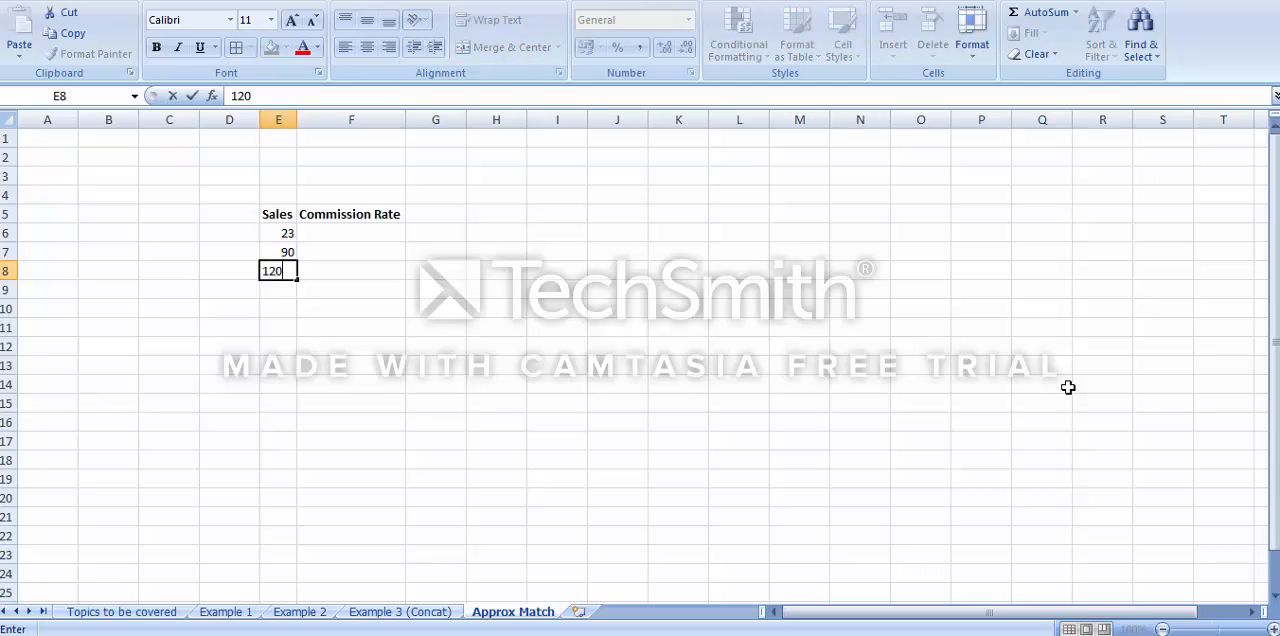
key(Return)
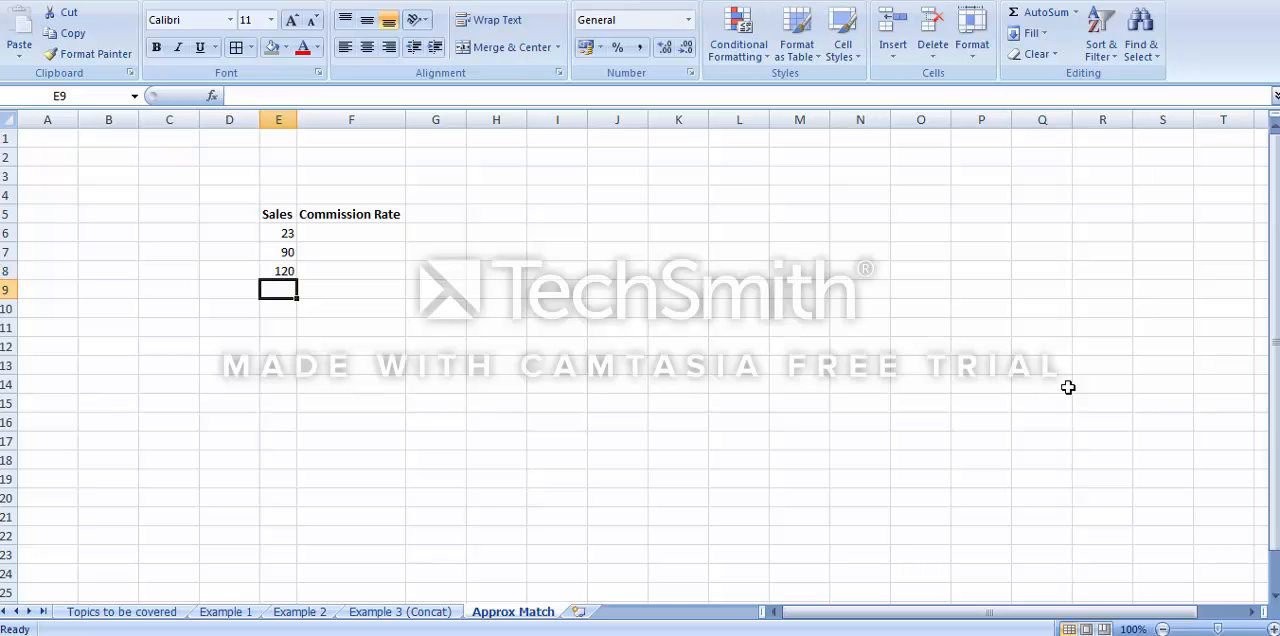
Enter the sales value 200 in E9 and the commission rates 1, 2, 3 and 4 in F6 to F9
text(200)
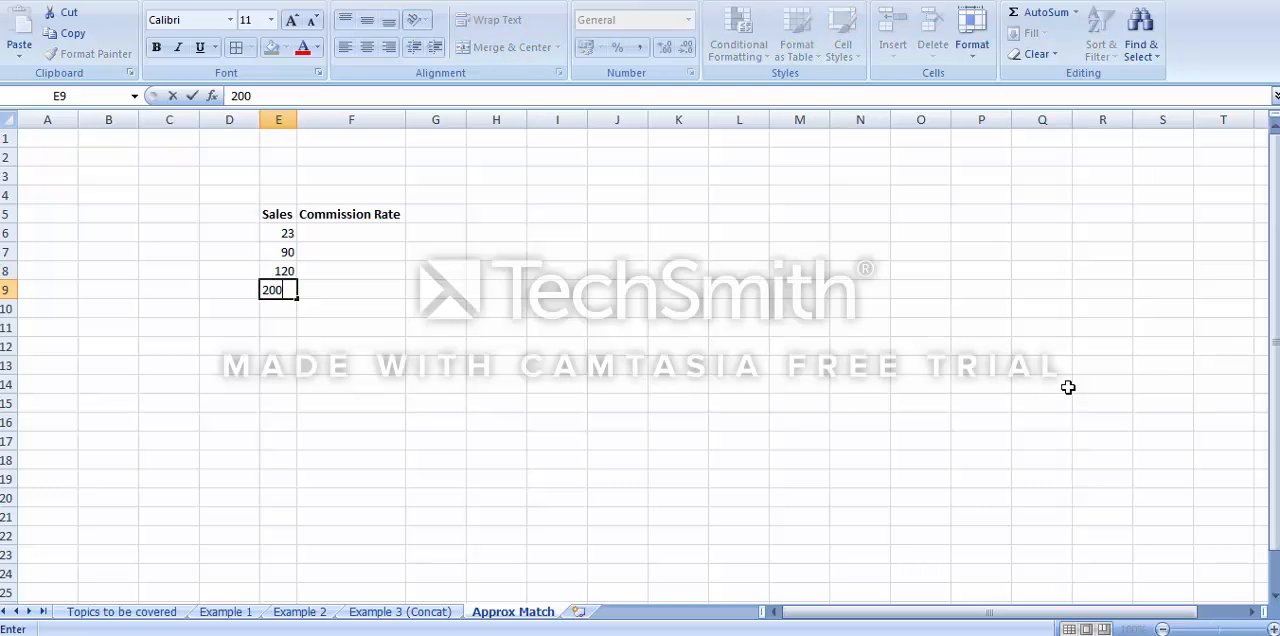
key(Return)
key(Right)
key(Up)
key(Up)
key(Up)
key(Up)
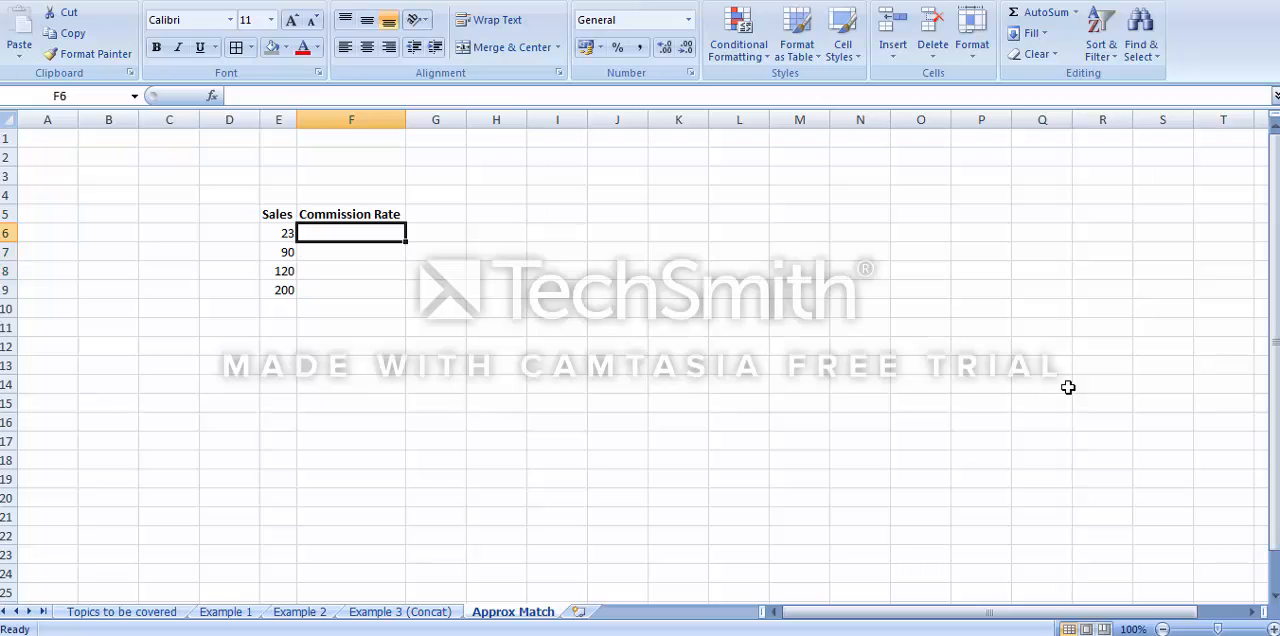
text(1)
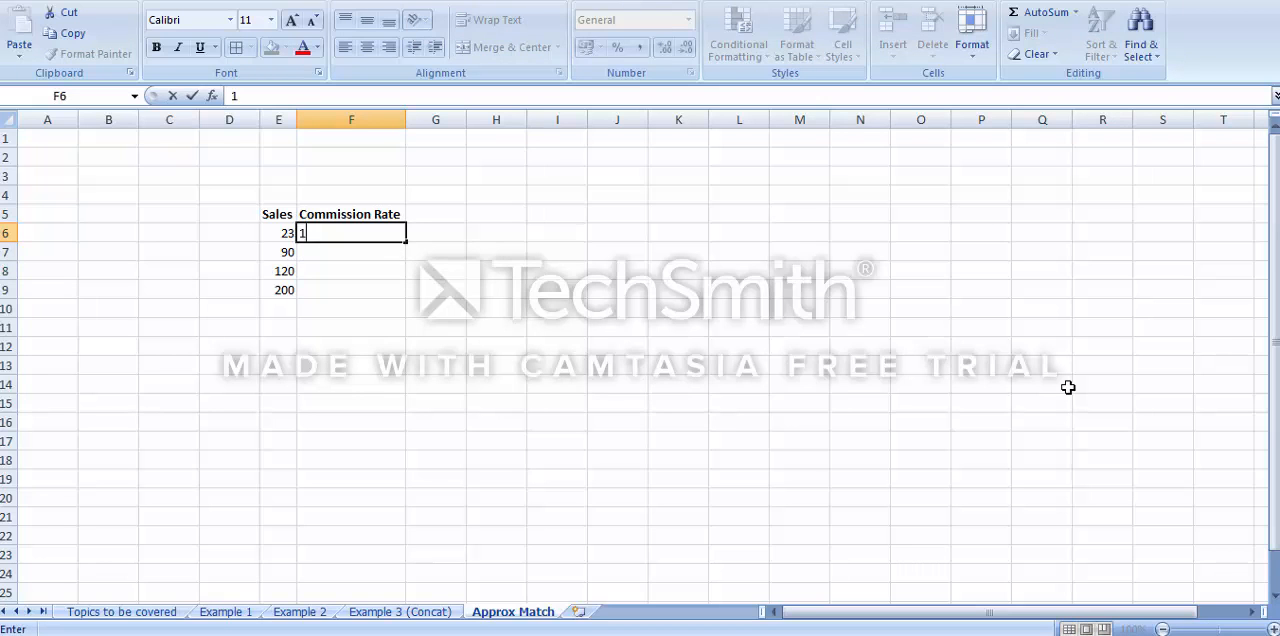
key(Return)
text(2)
key(Return)
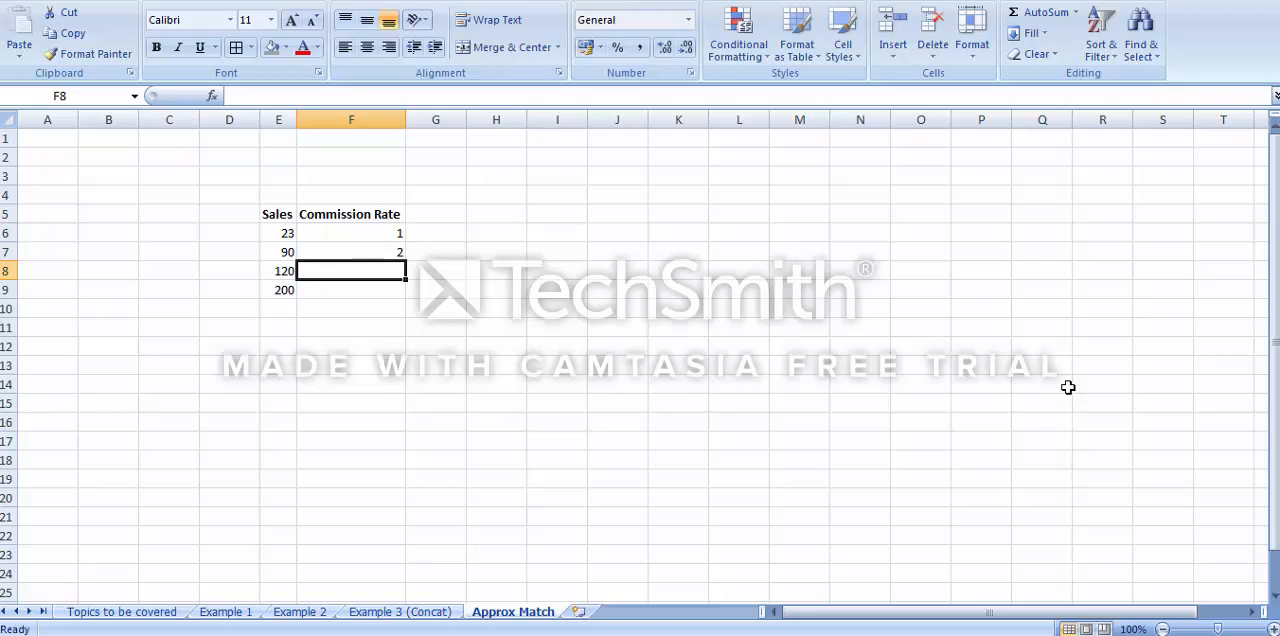
text(3)
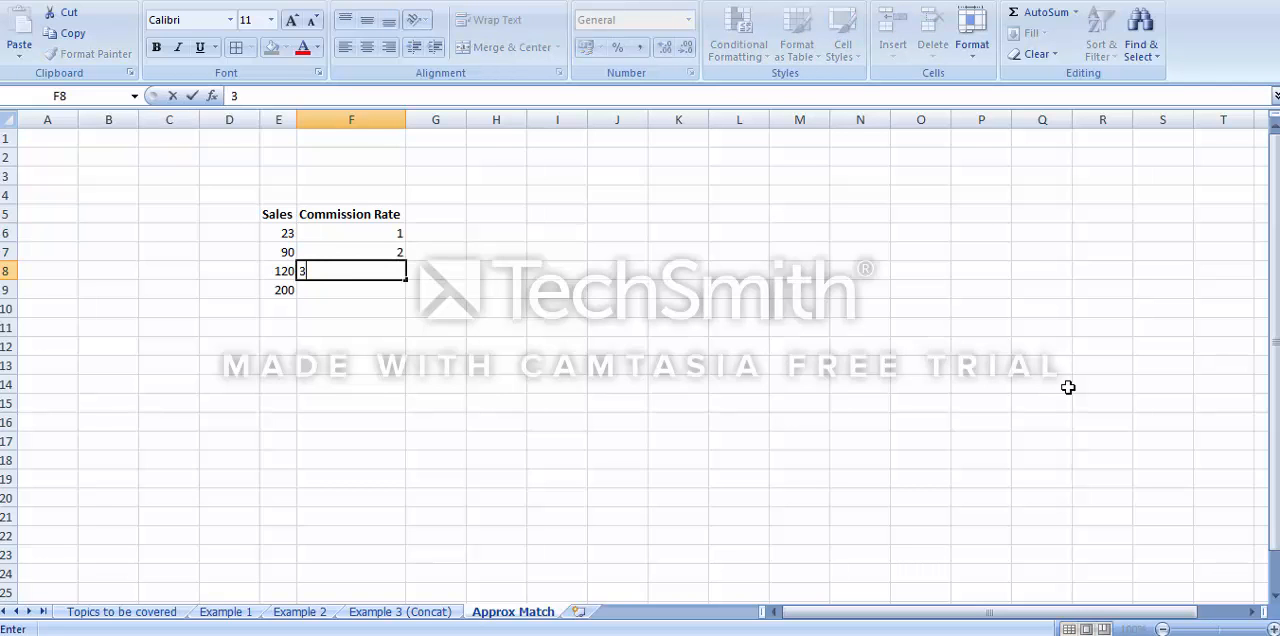
key(Return)
text(4)
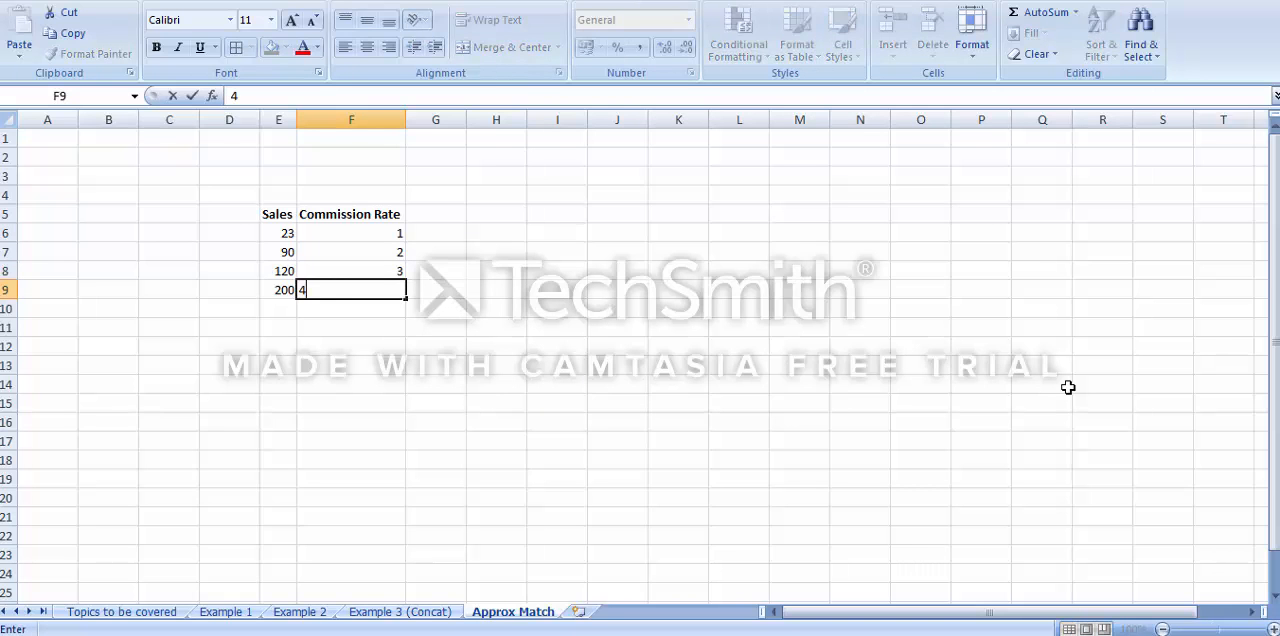
key(Return)
Add the headings "sales" in I6 and "commission" in J6 for a separate lookup area
key(Left)
key(Left)
key(Up)
key(Up)
key(Right)
key(Right)
key(Right)
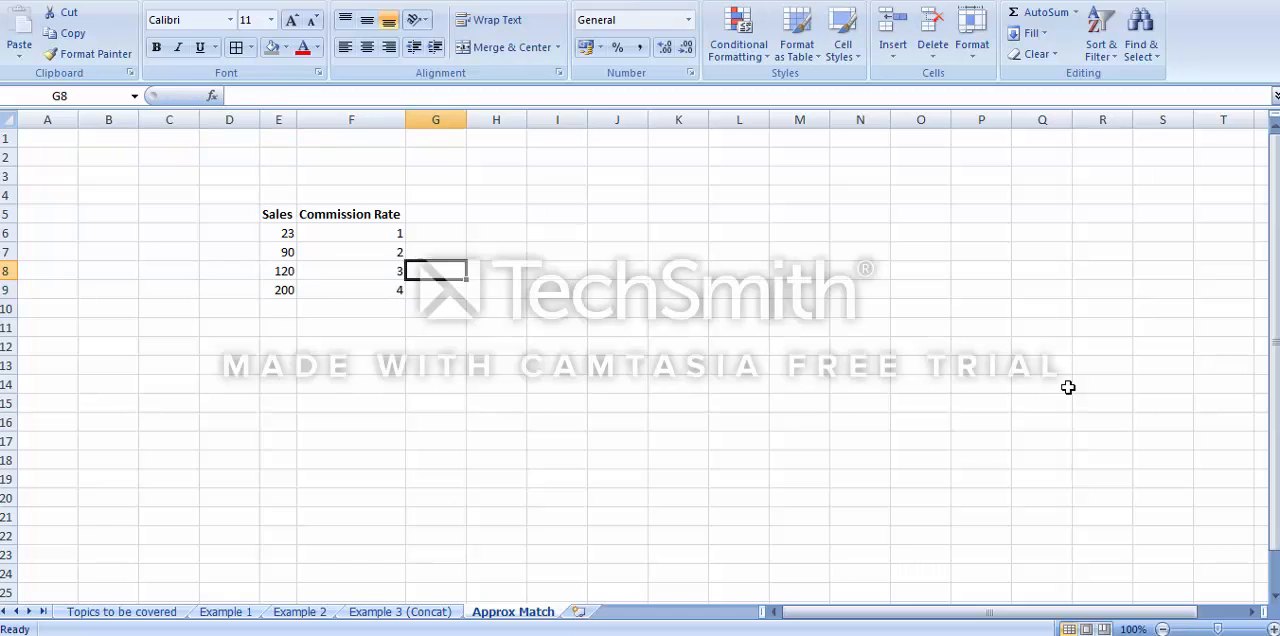
key(Right)
key(Right)
key(Up)
key(Up)
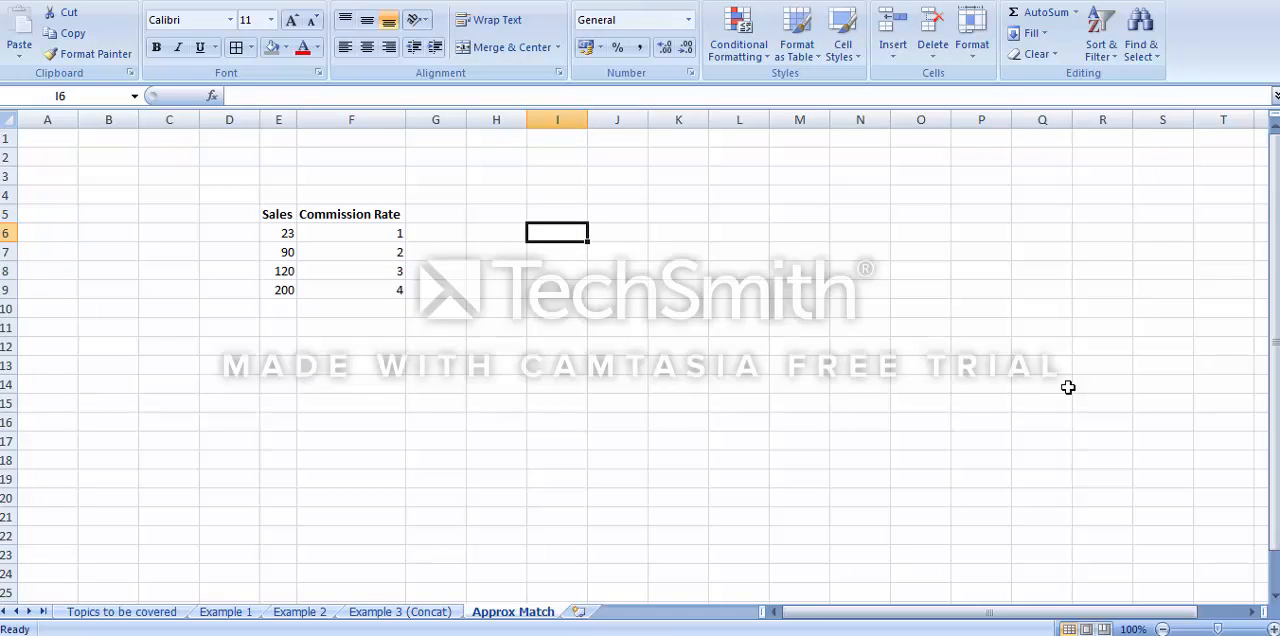
text(sales)
key(Return)
key(Right)
key(Up)
text(c)
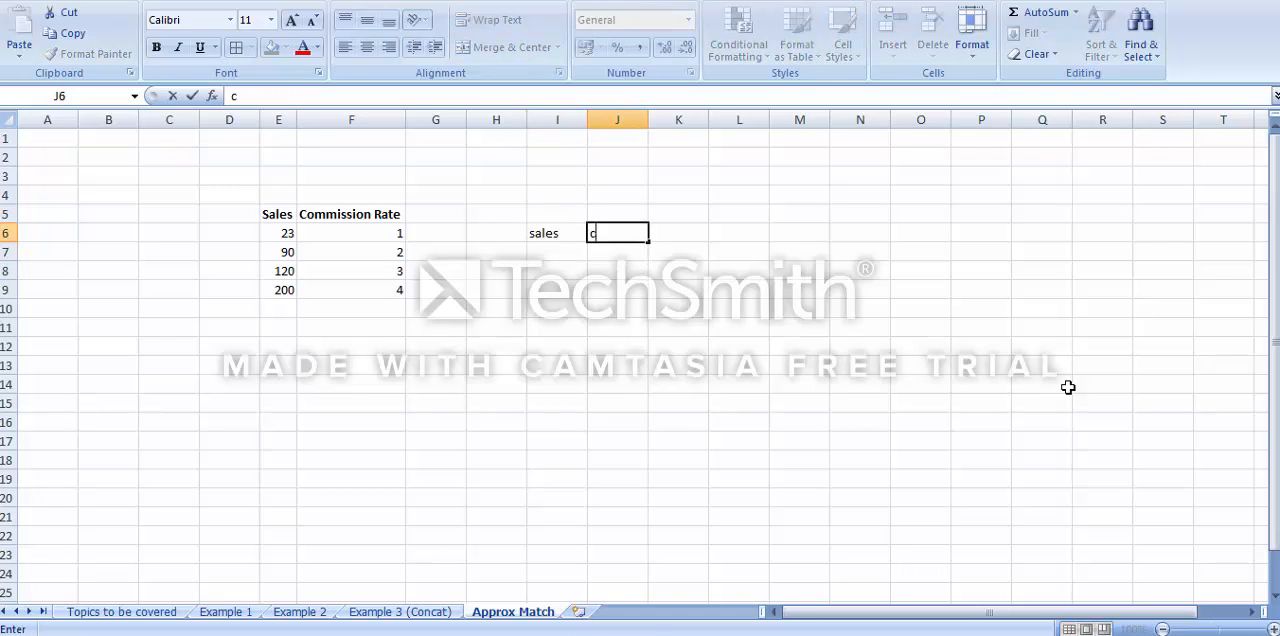
text(ommission)
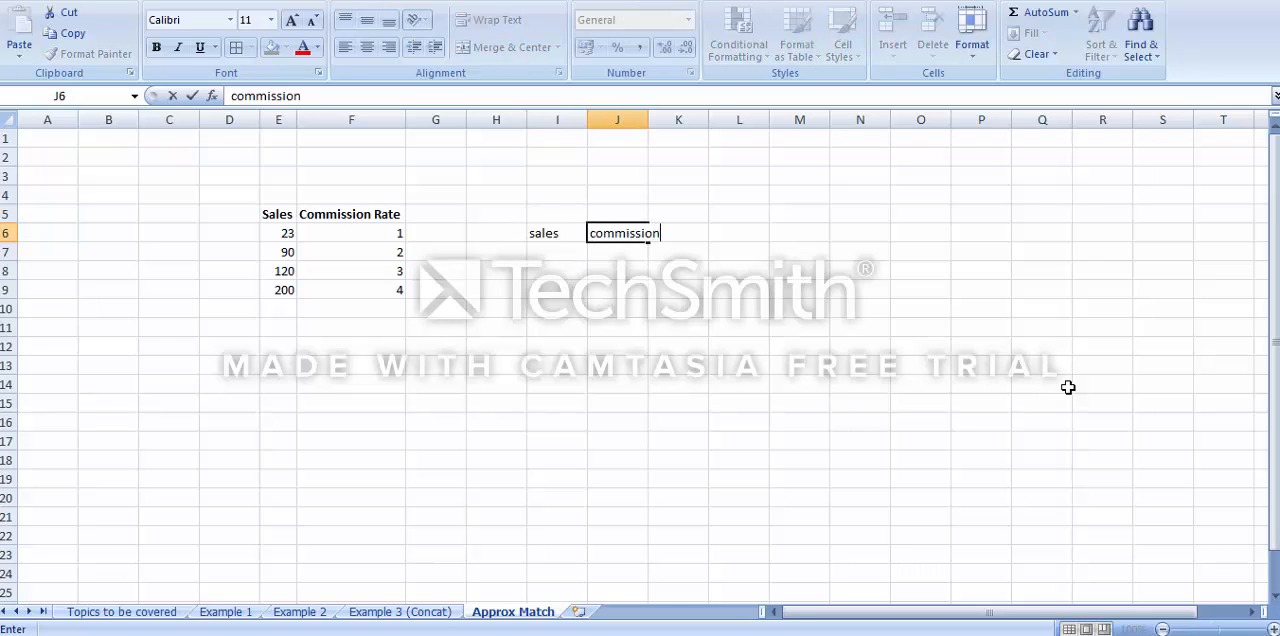
key(Return)
Enter the sales value 50 in I7 and widen column J to fit the commission heading
key(Left)
text(2)
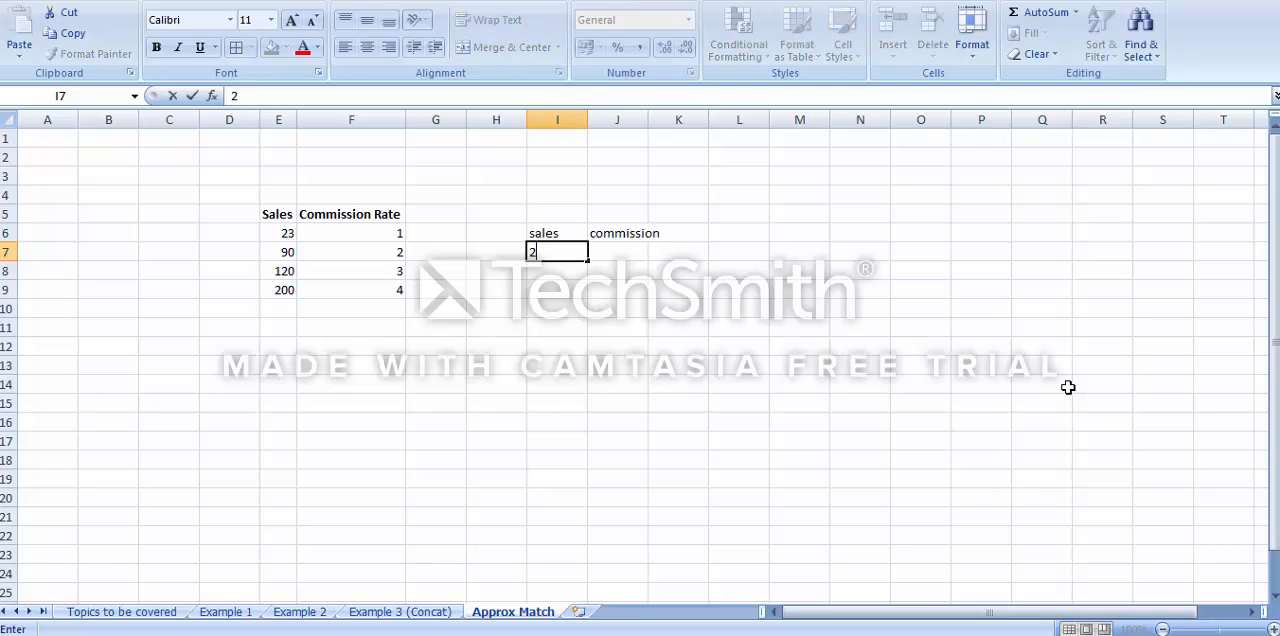
key(BackSpace)
text(50)
key(Return)
key(Up)
key(Right)
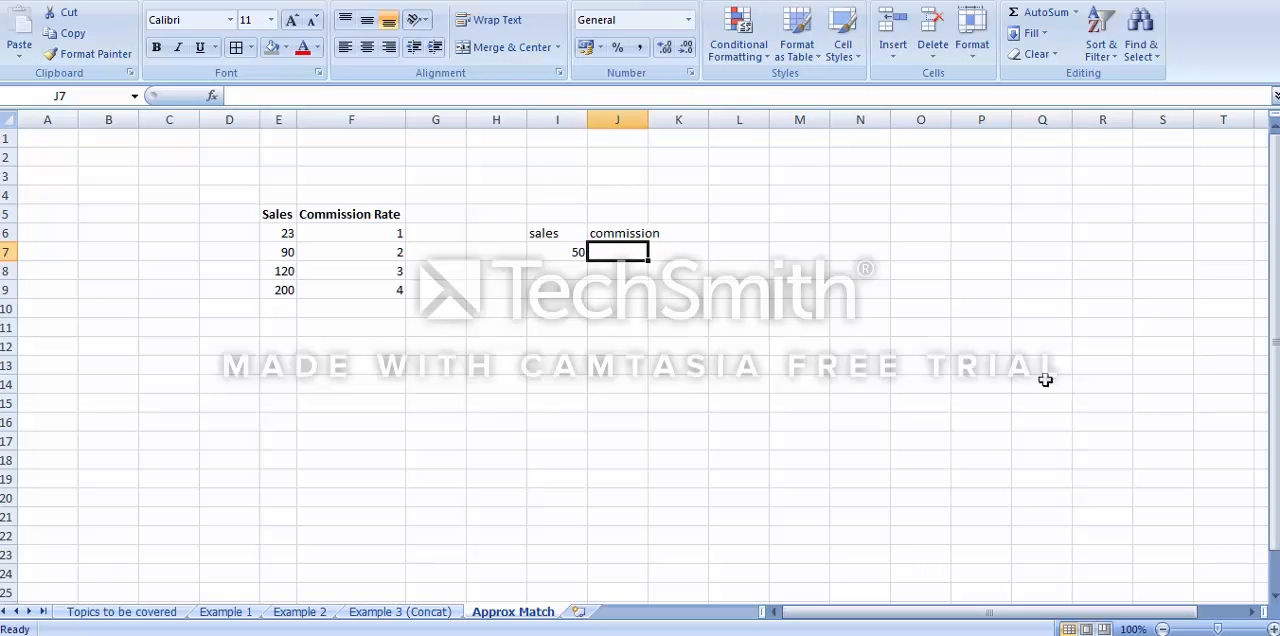
drag(650, 118, 666, 118)
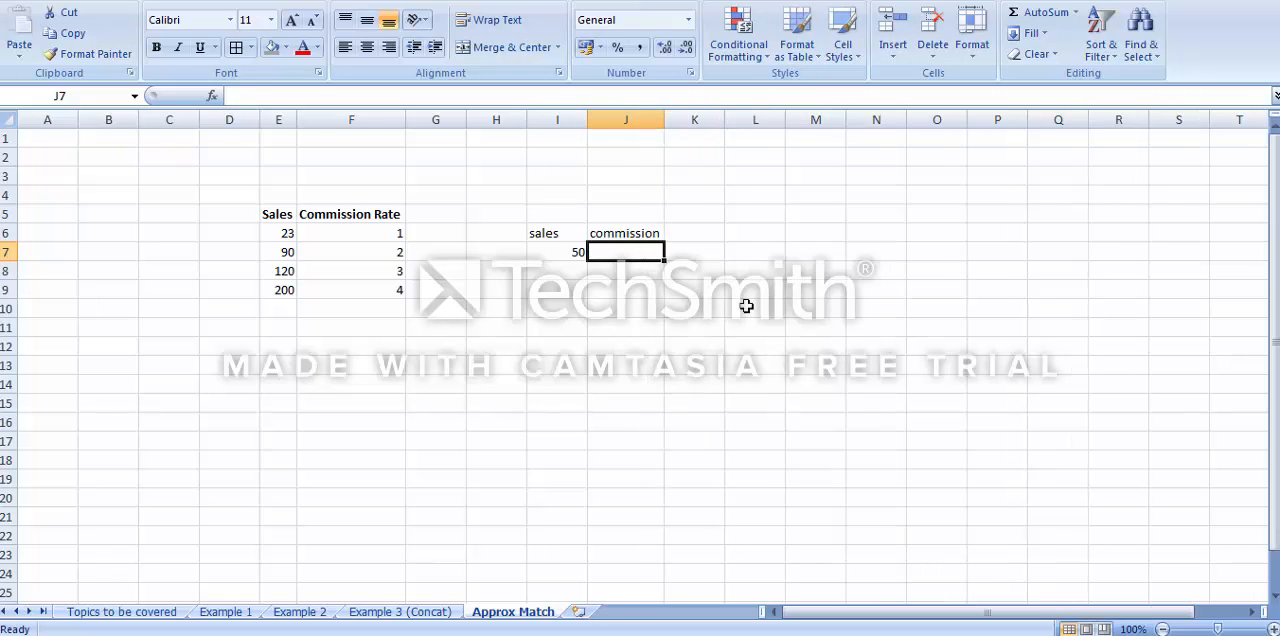
Begin a VLOOKUP formula in J7 with I7 as the lookup value and E6:F9 as the table array
text(=vloo)
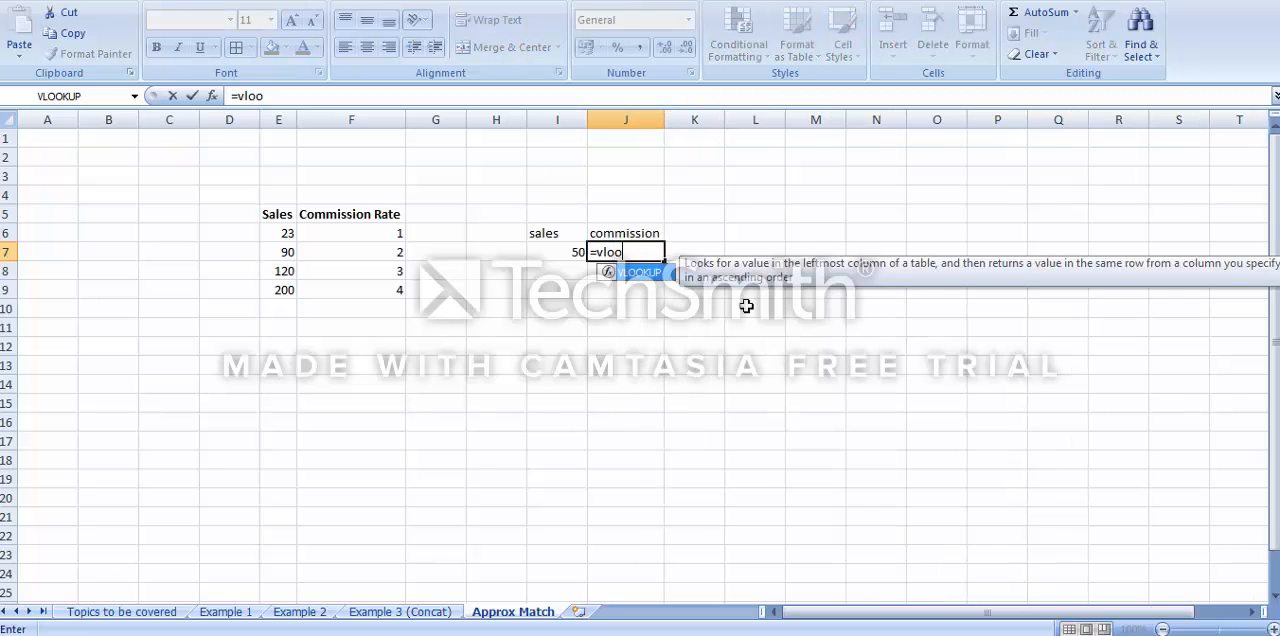
text(kup()
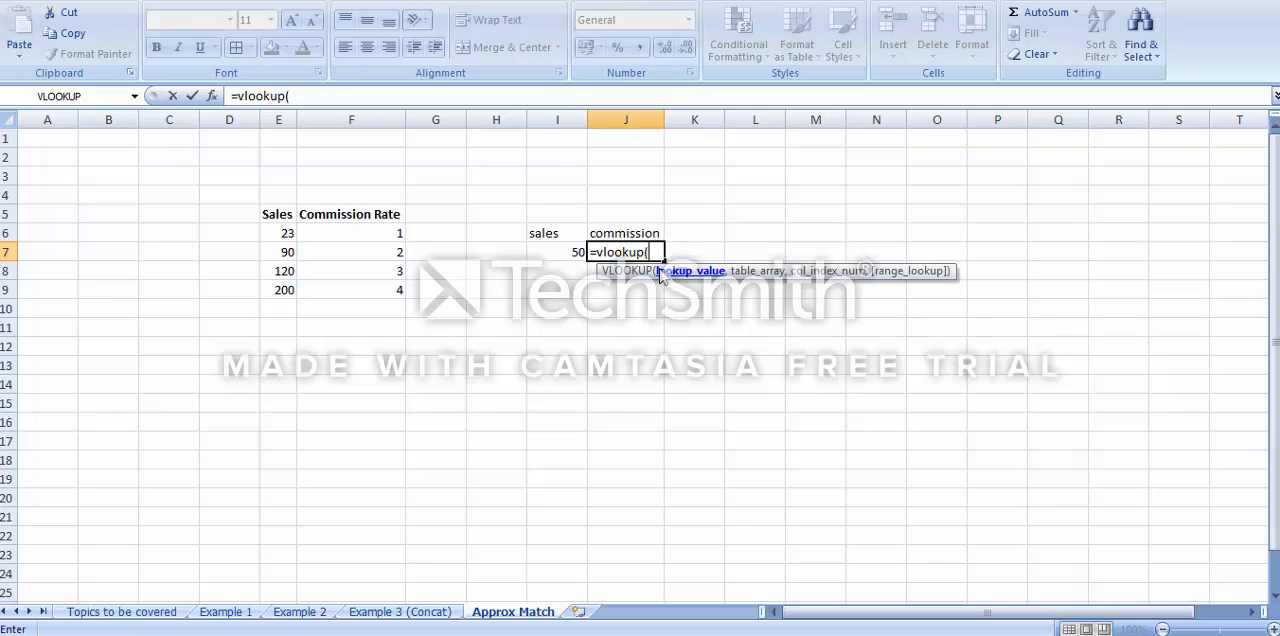
click(568, 252)
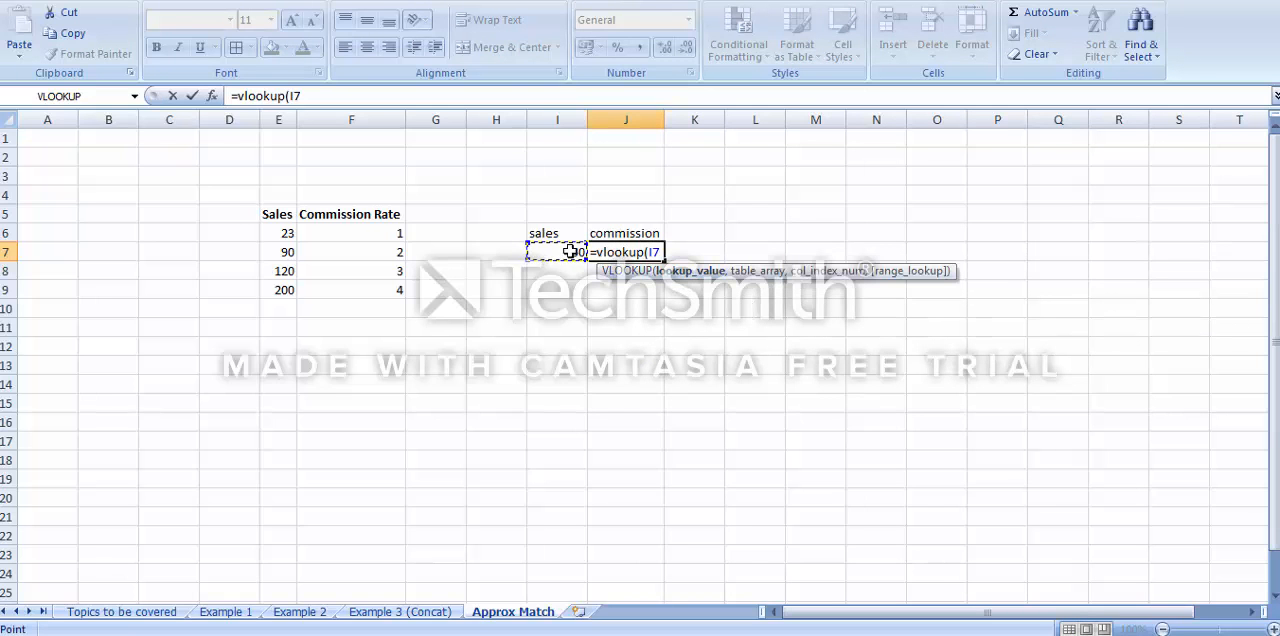
text(,)
drag(283, 235, 370, 290)
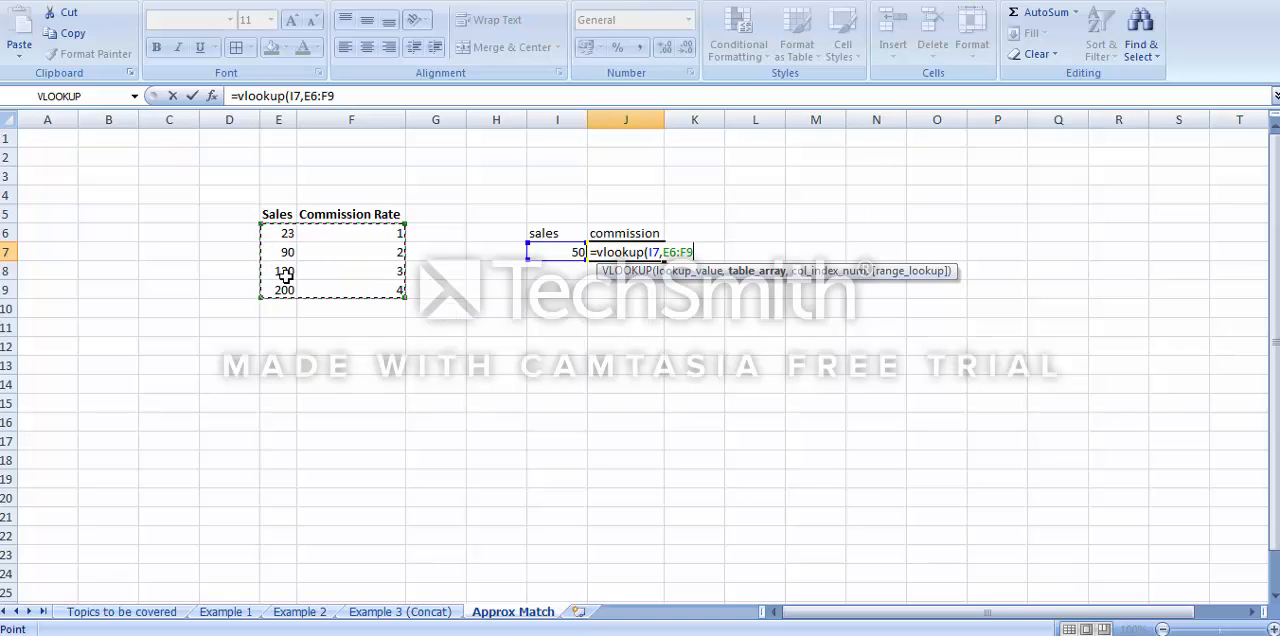
text(,)
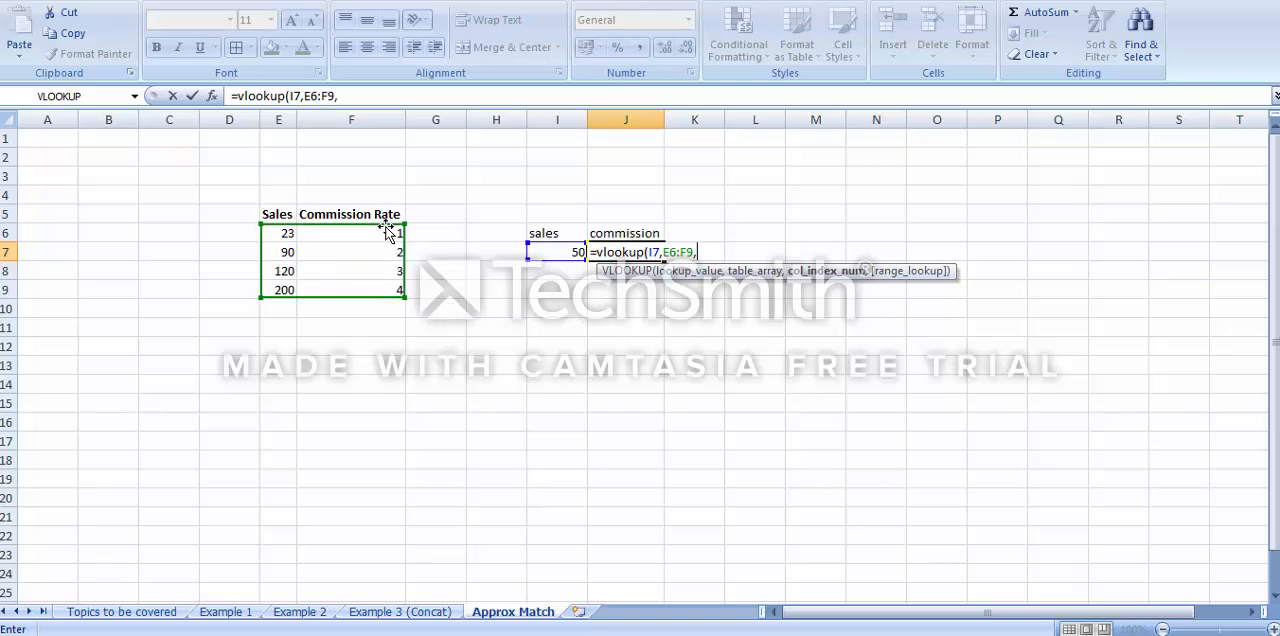
Complete the J7 formula with column index 2 and range lookup 1 for an approximate match
click(350, 96)
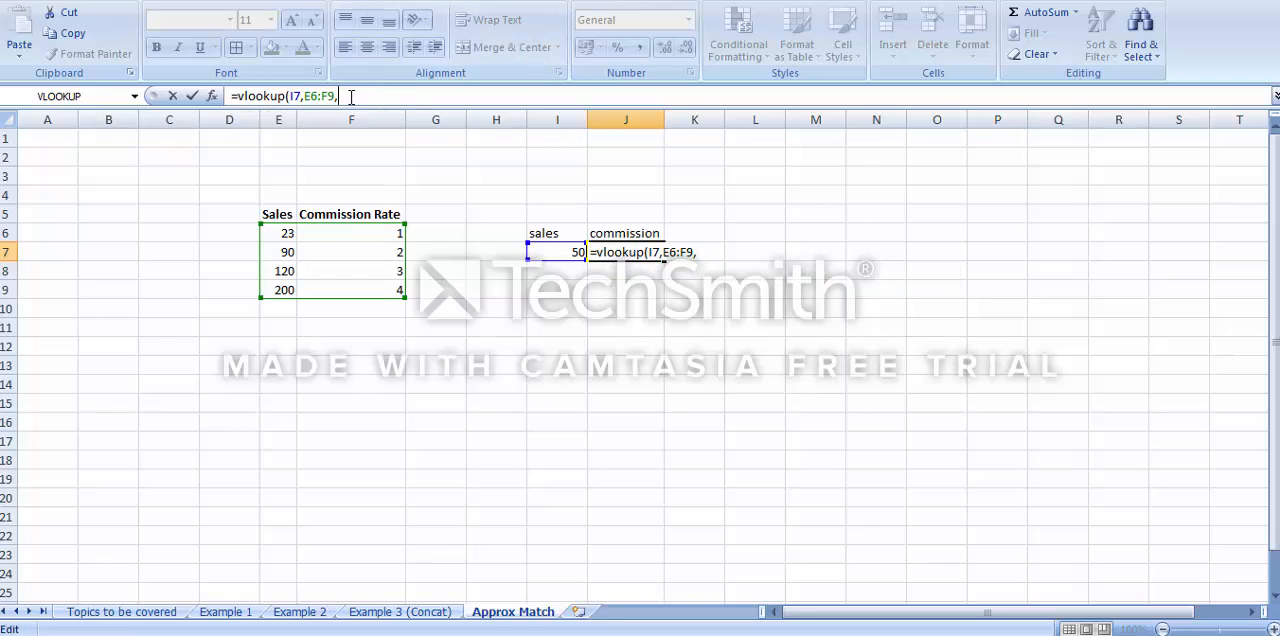
text(2,)
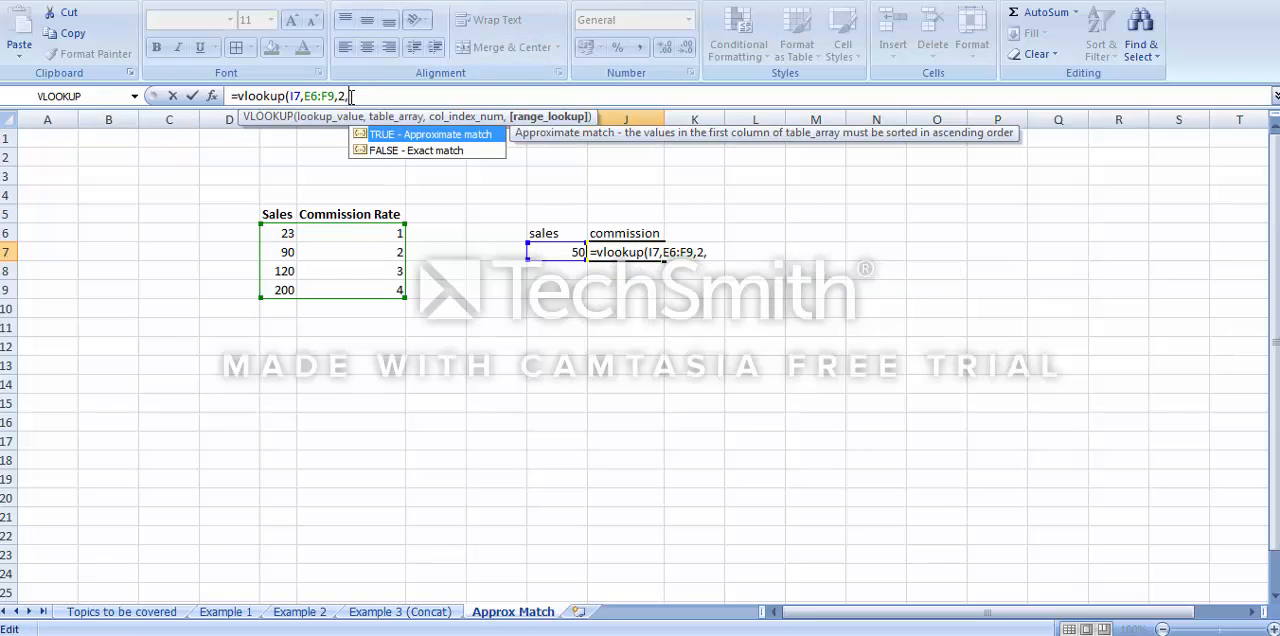
double_click(421, 138)
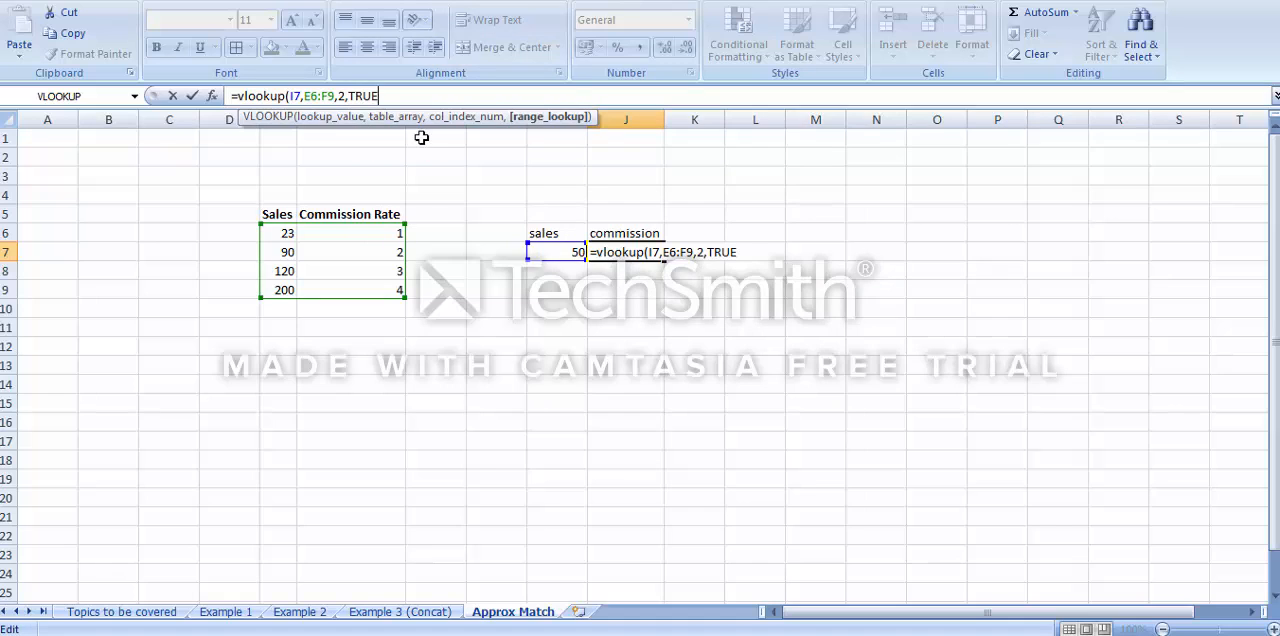
key(BackSpace)
key(BackSpace)
key(BackSpace)
key(BackSpace)
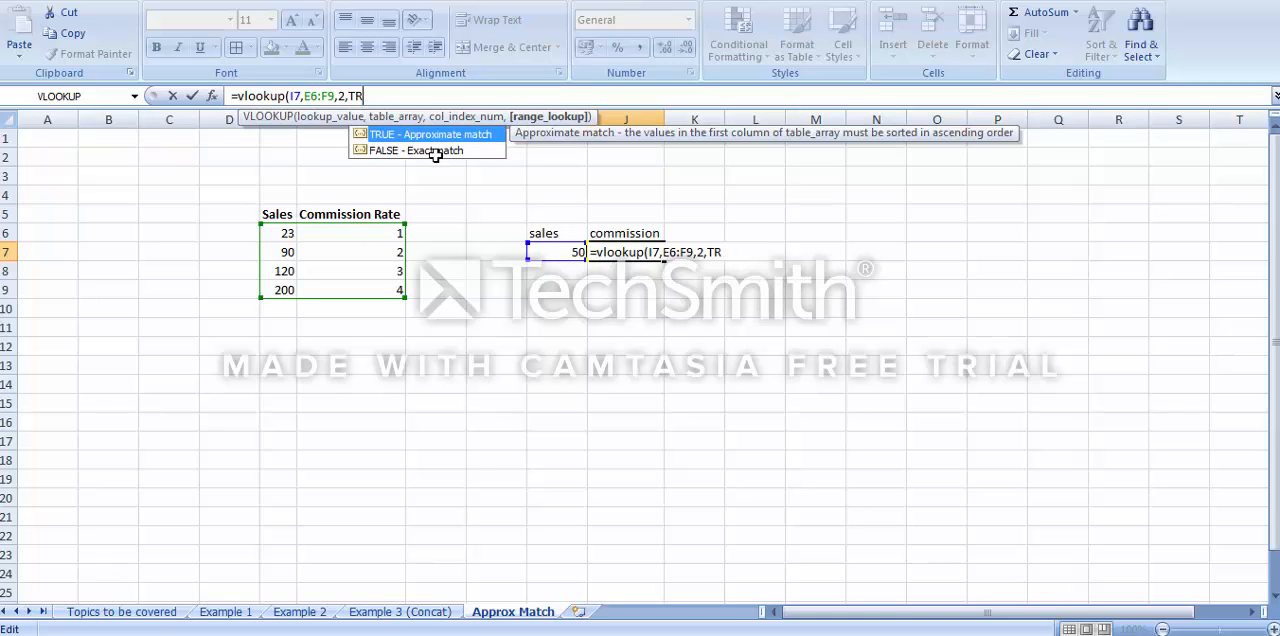
text(1))
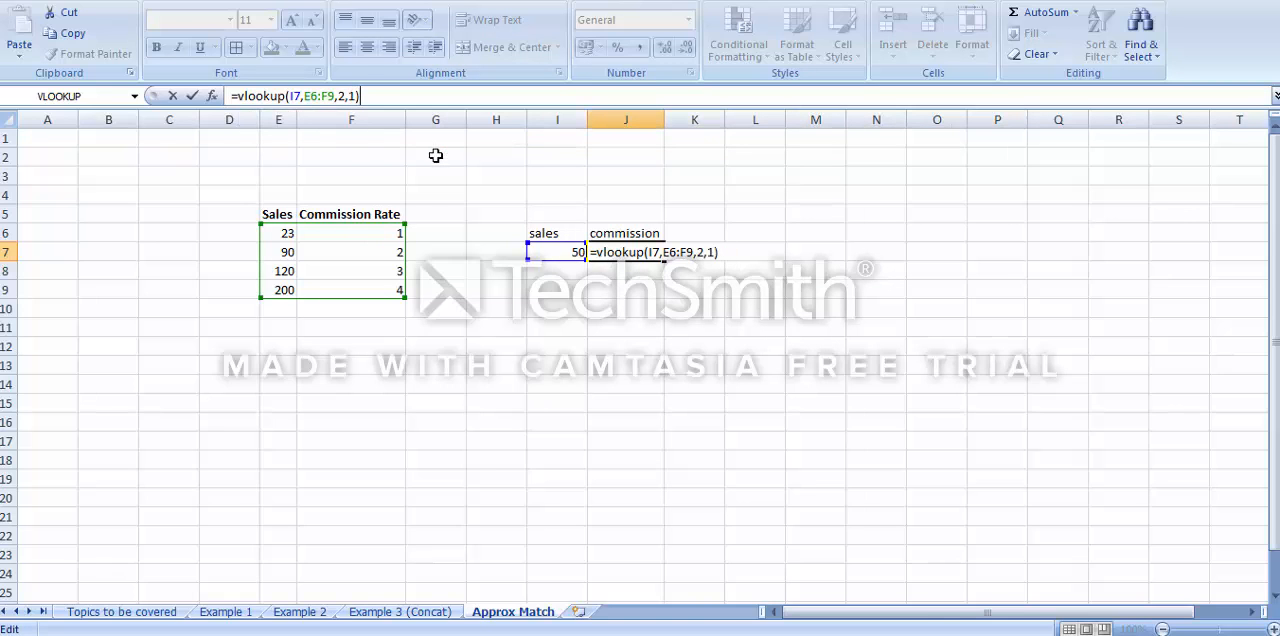
key(Return)
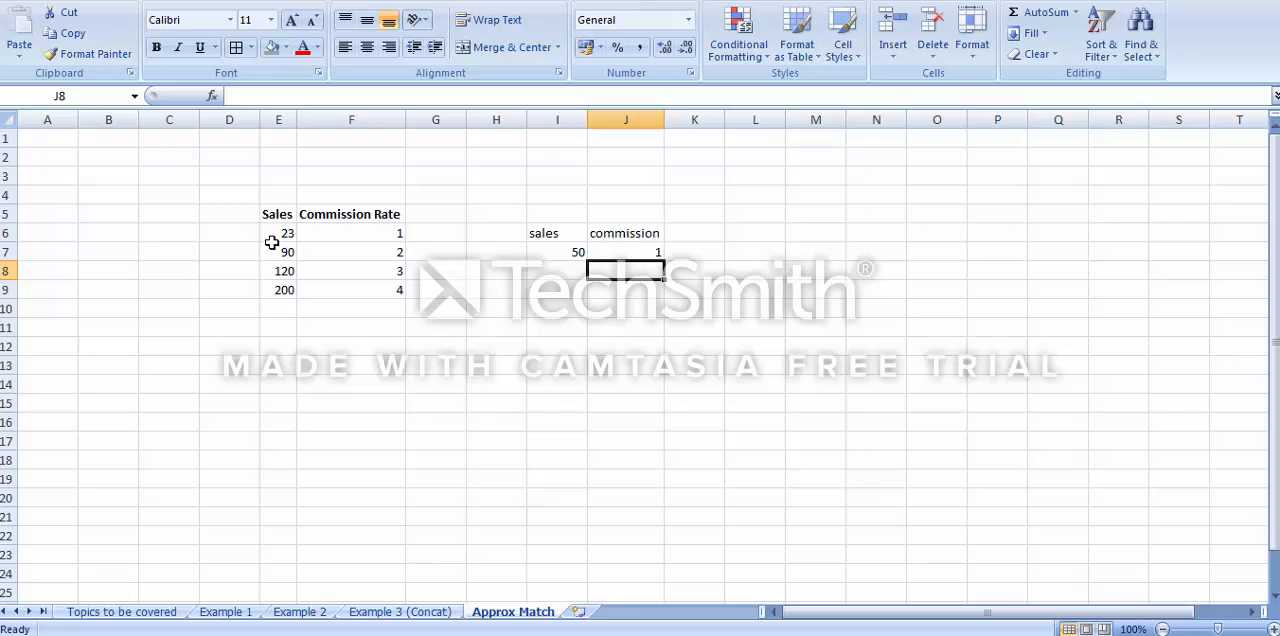
Test the approximate match by setting the sales value in I7 to 91 and to 125
drag(290, 232, 396, 238)
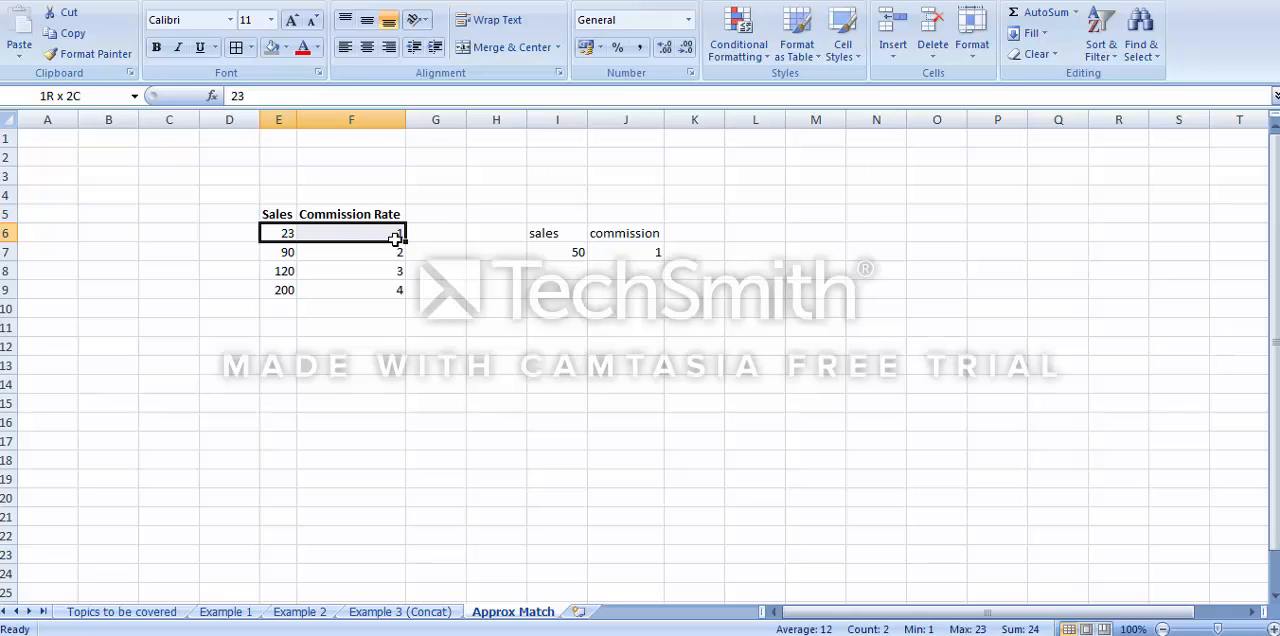
click(580, 252)
text(91)
key(Return)
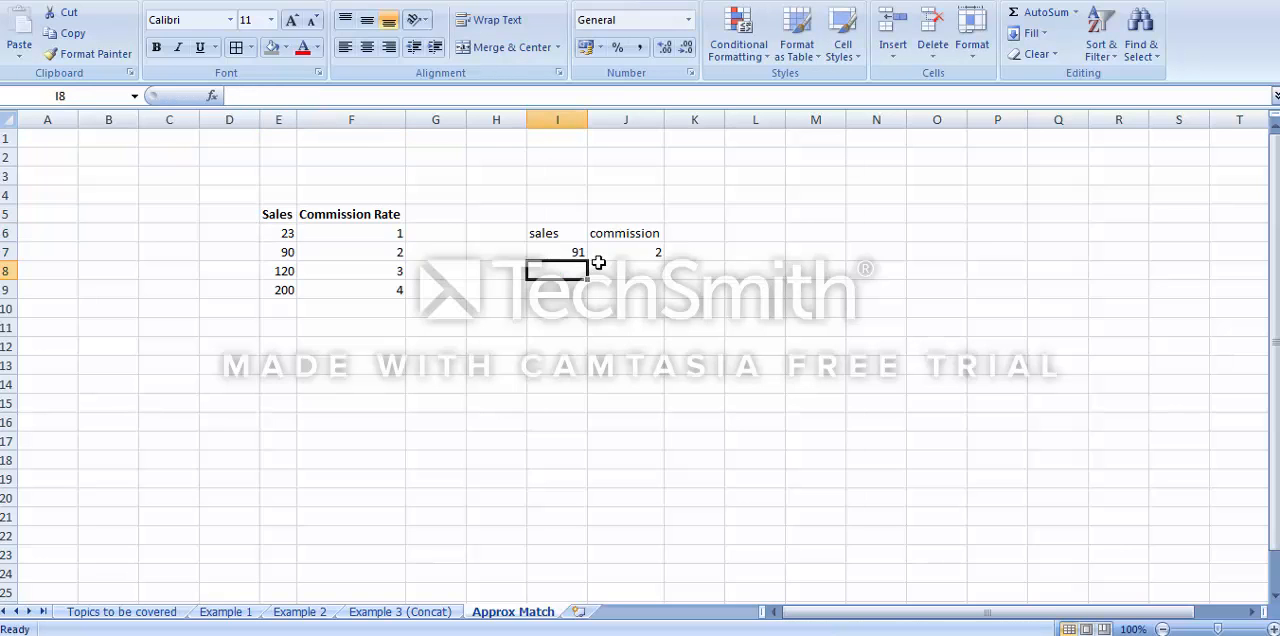
click(570, 252)
text(1)
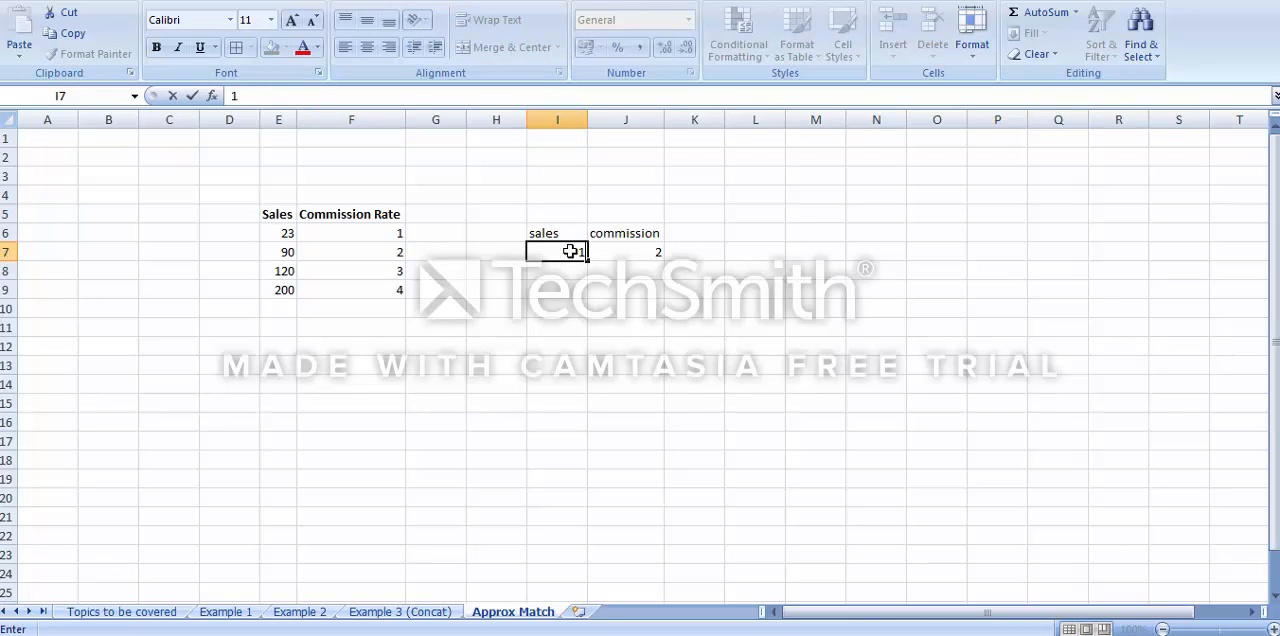
text(25)
key(Return)
Set the sales value in I7 to 250 to test the lookup above the highest sales tier
click(570, 252)
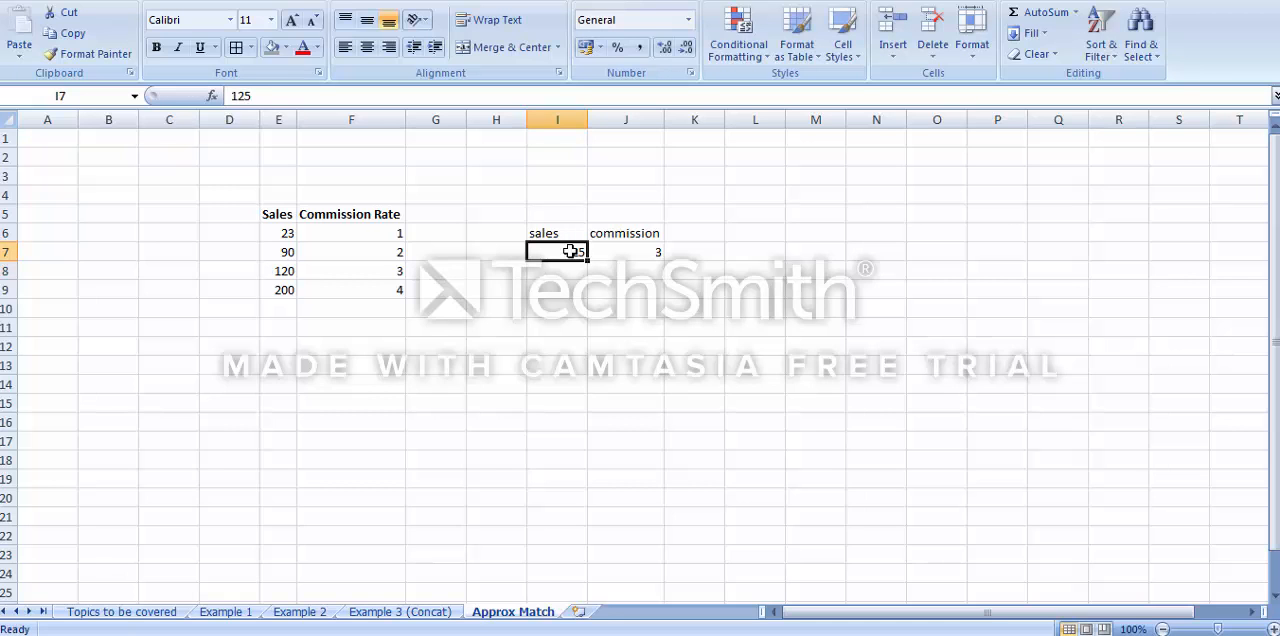
text(200)
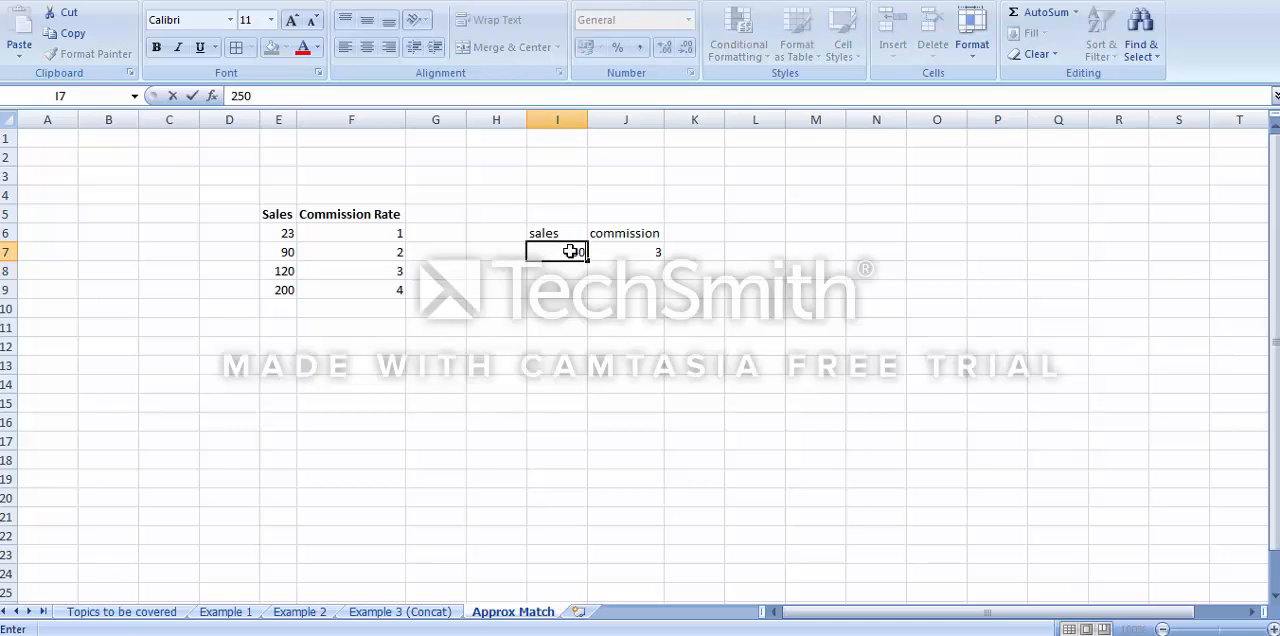
key(Return)
key(Up)
key(Up)
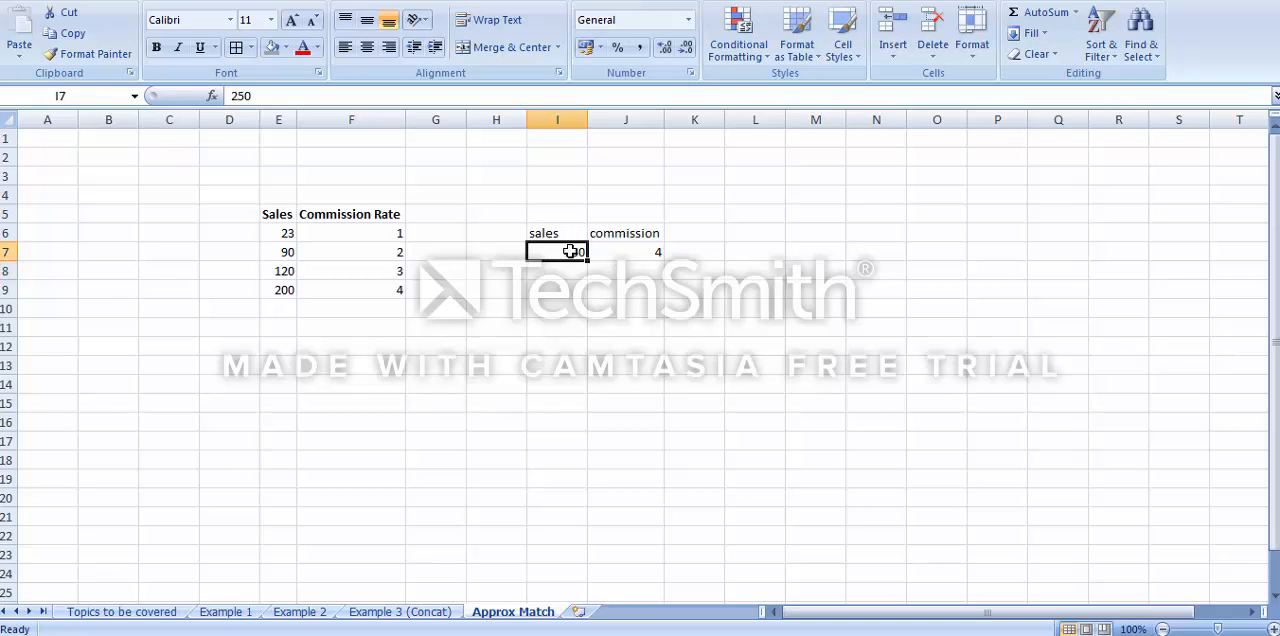
key(Up)
key(Up)
key(Up)
key(Up)
key(Up)
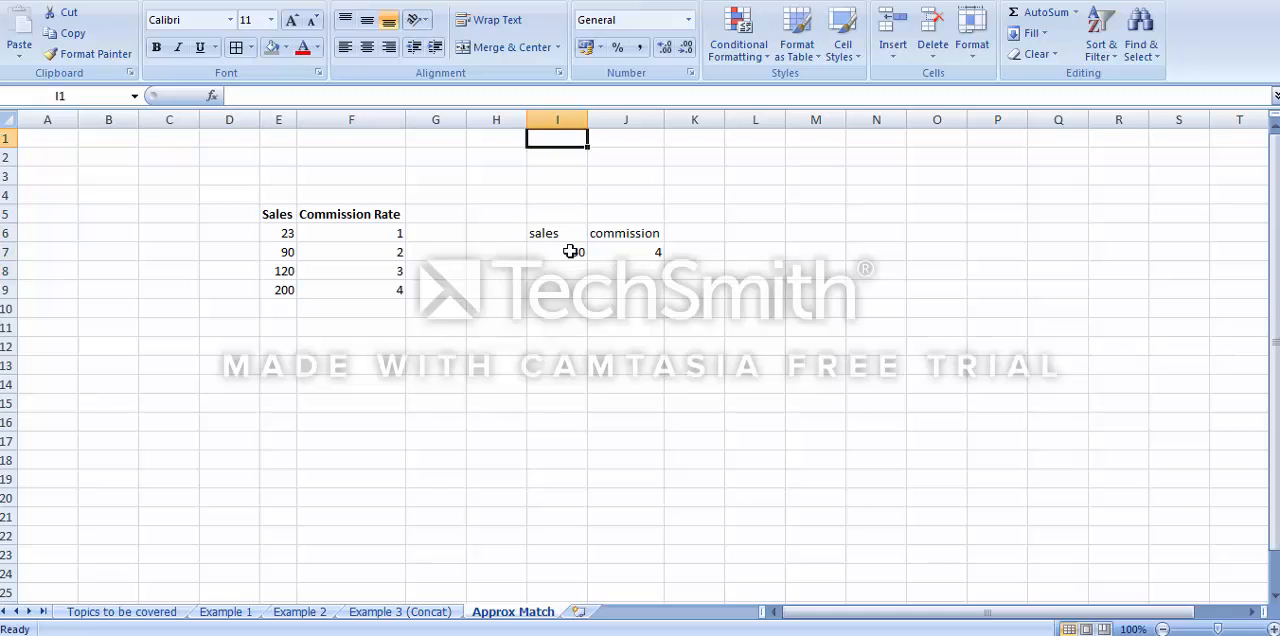
key(Down)
key(Down)
key(Down)
key(Down)
key(Down)
key(Down)
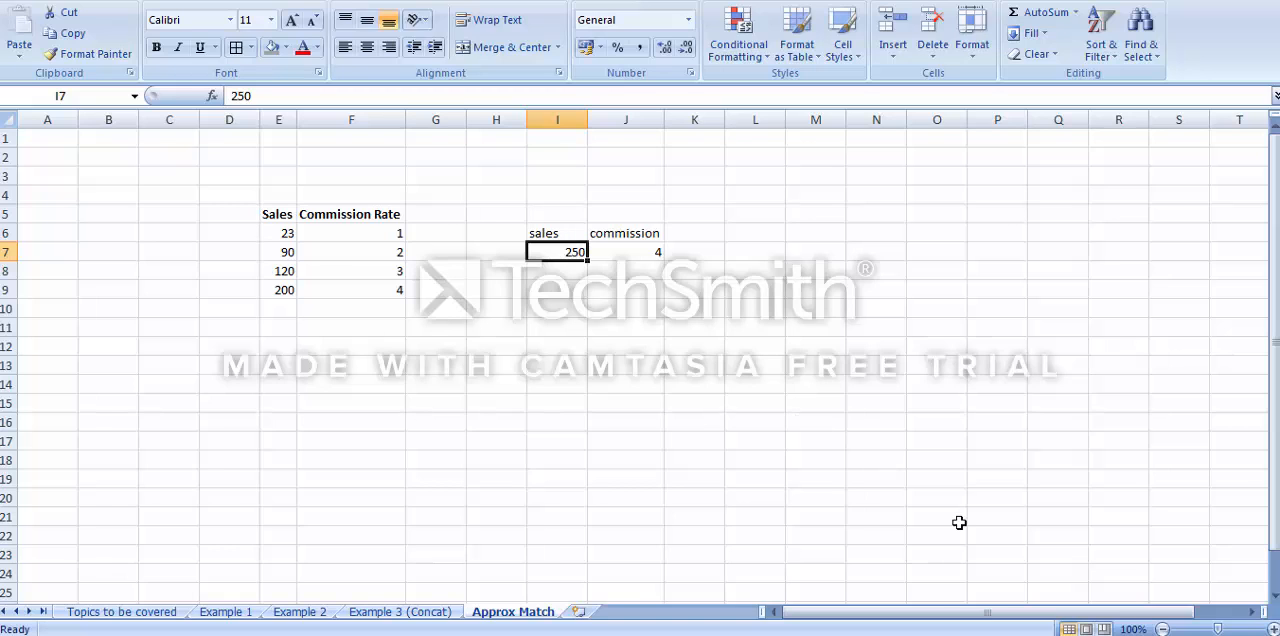
mouse_move(978, 635)
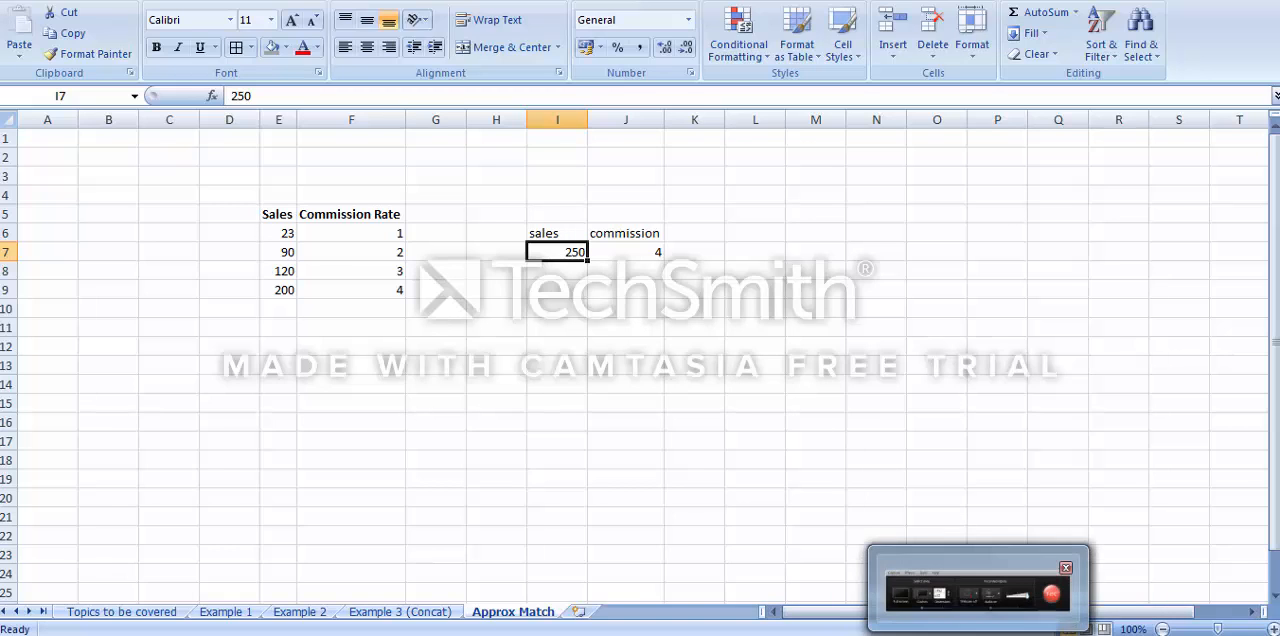